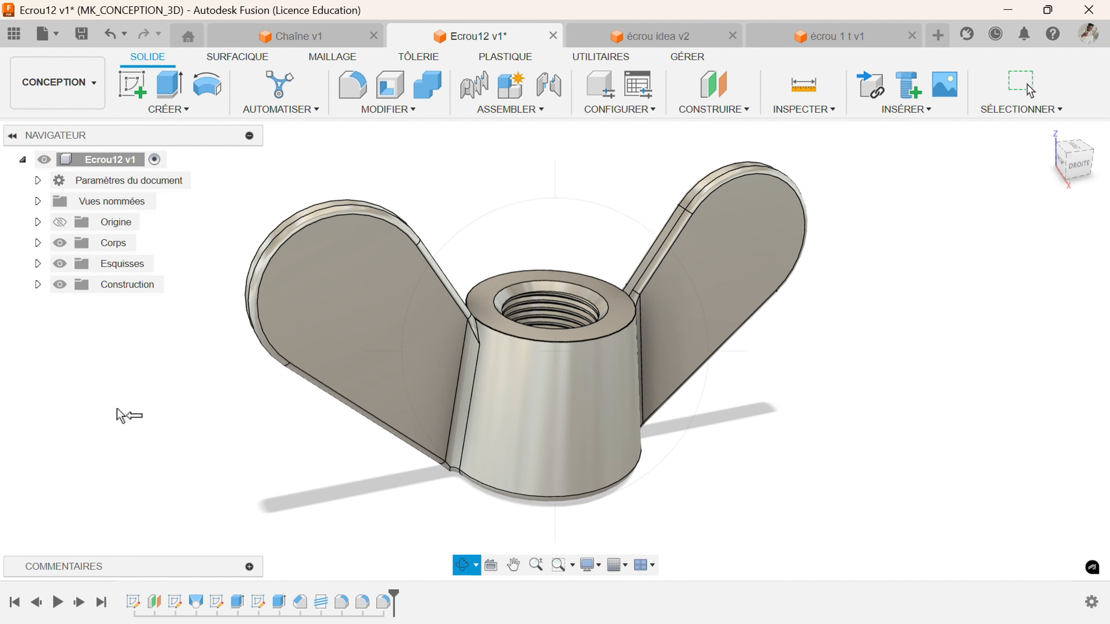
{"action": "key", "text": "Escape"}
{"action": "scroll", "coordinate": [600, 498], "scroll_direction": "down", "scroll_amount": 2}
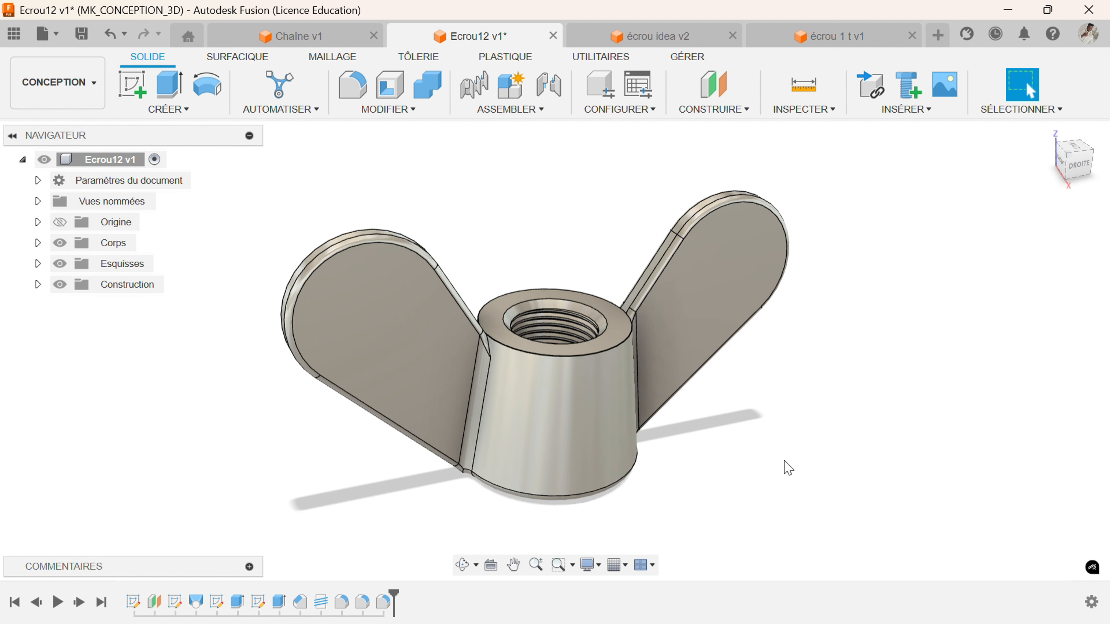
{"action": "middle_click_drag", "start_coordinate": [788, 467], "coordinate": [749, 461], "text": "shift"}
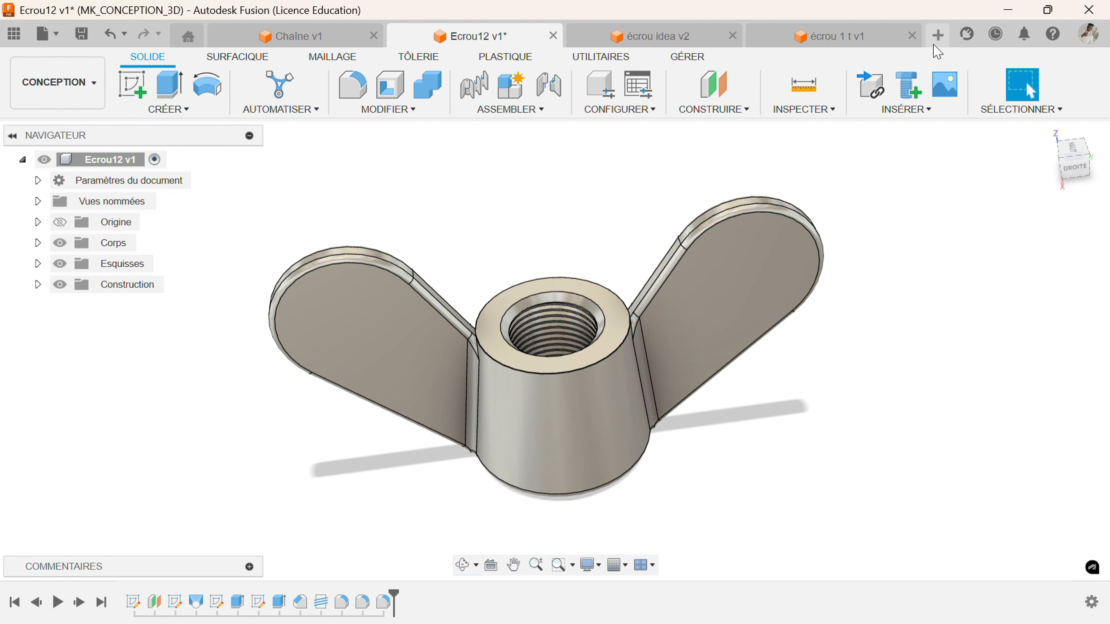
Create a new design and start a sketch on the horizontal XY plane.
{"action": "left_click", "coordinate": [937, 35]}
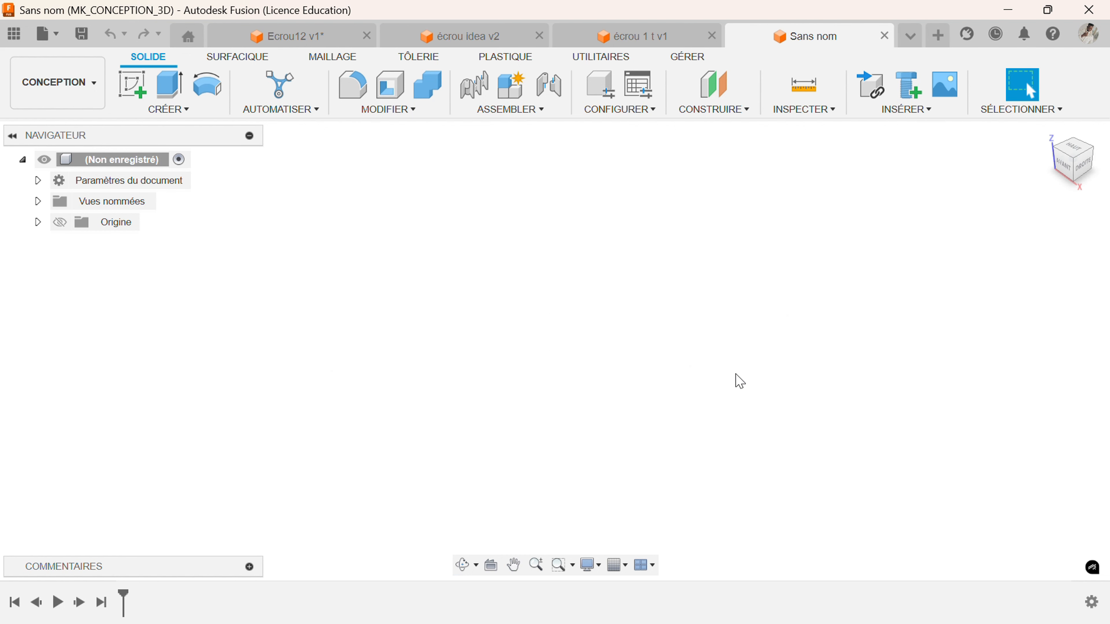
{"action": "left_click", "coordinate": [140, 92]}
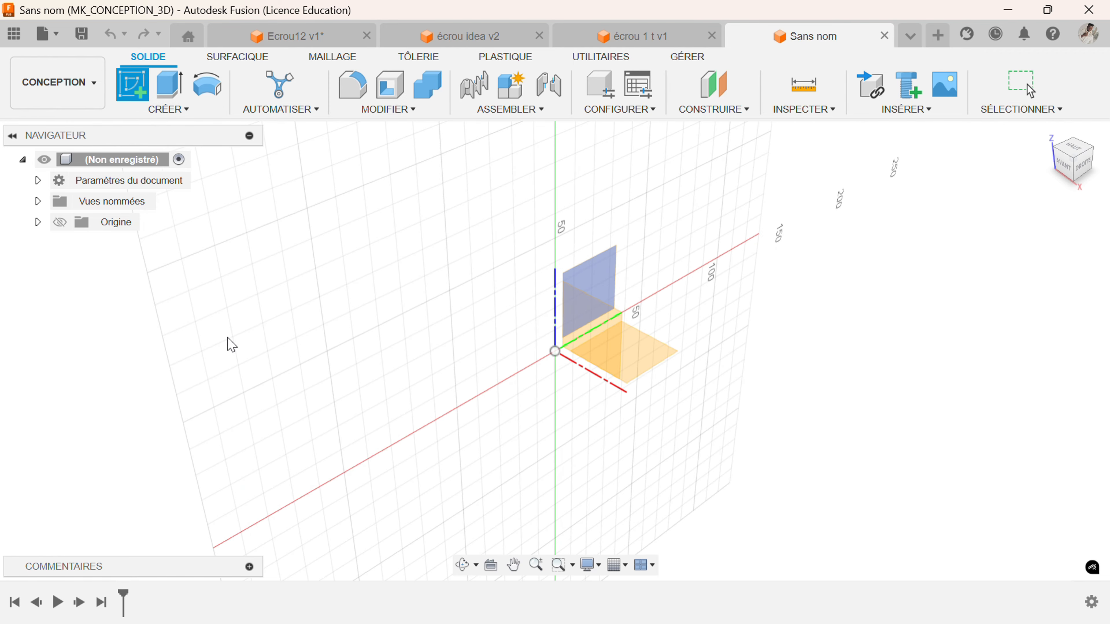
{"action": "left_click", "coordinate": [647, 354]}
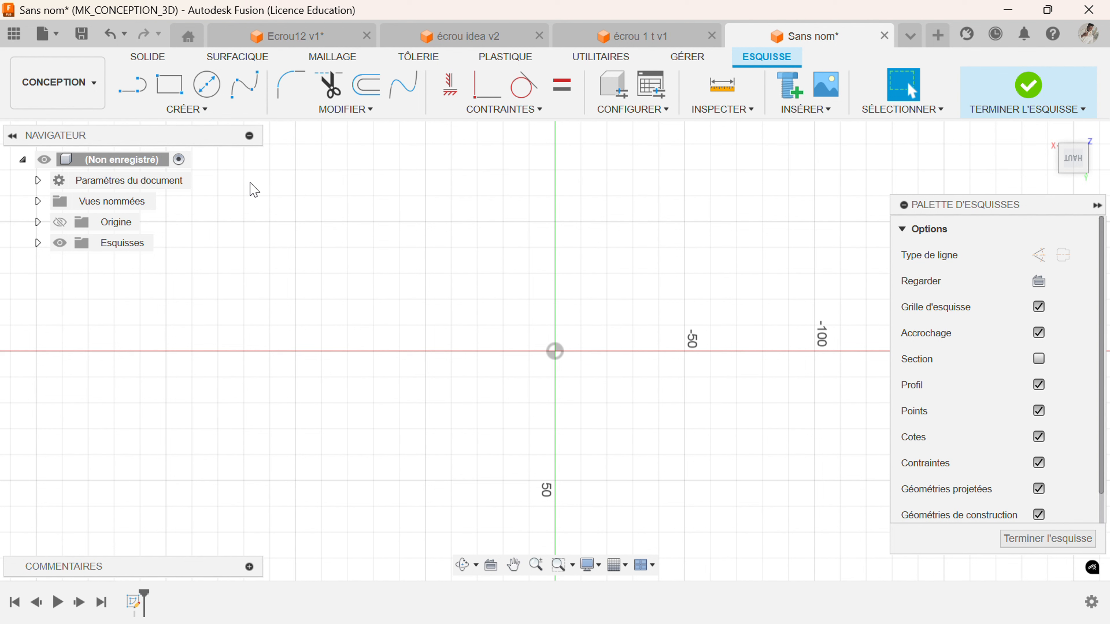
Draw a 50 mm diameter circle centred on the origin and finish the sketch.
{"action": "left_click", "coordinate": [206, 88]}
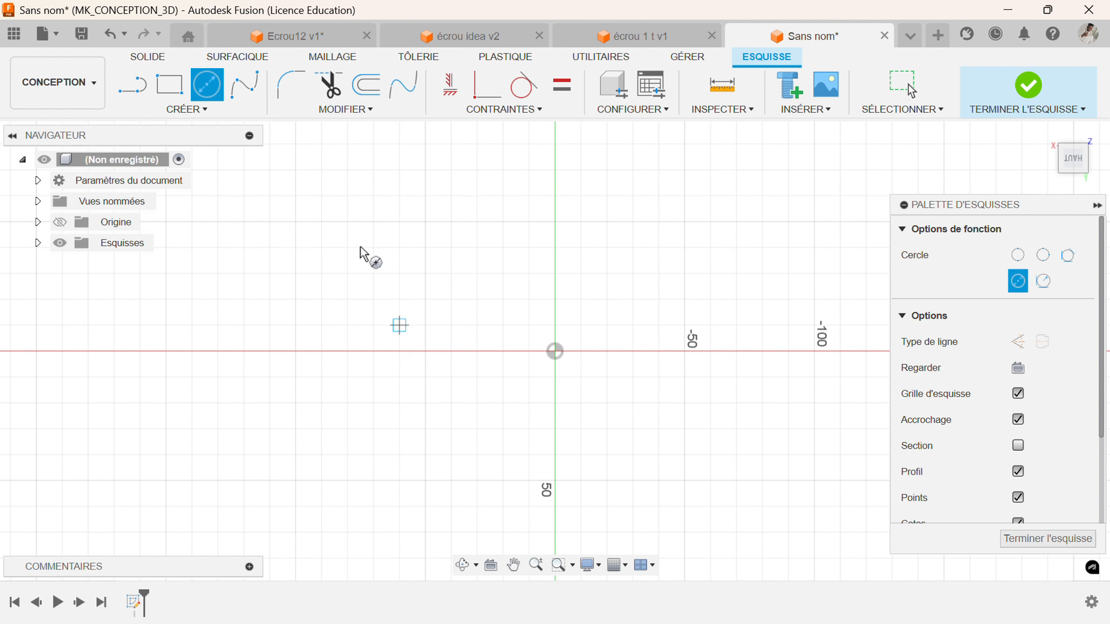
{"action": "left_click", "coordinate": [555, 353]}
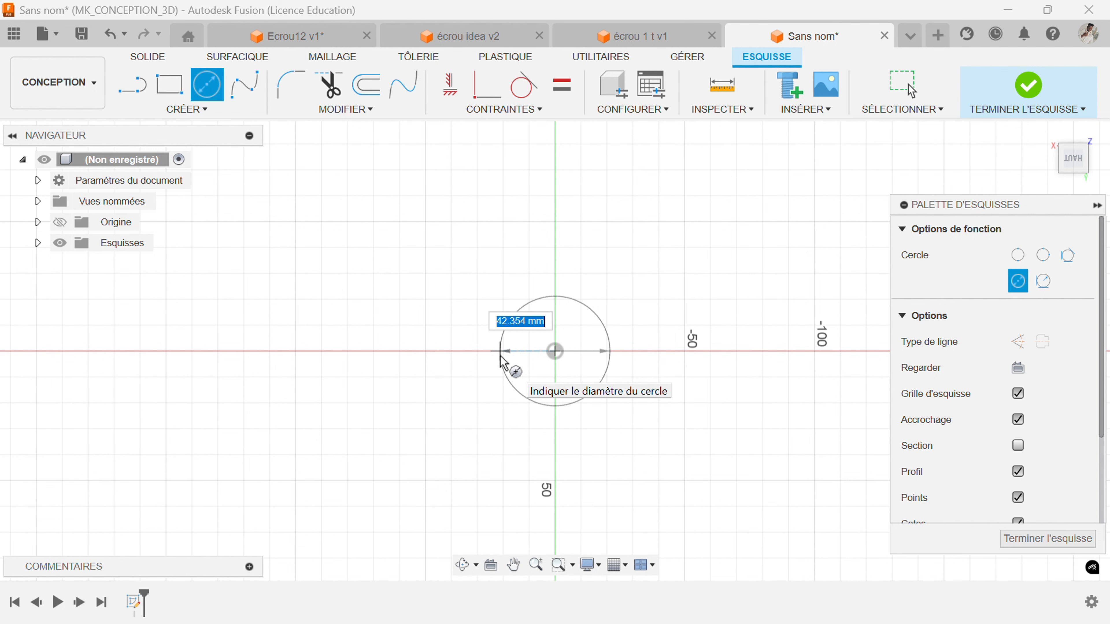
{"action": "type", "text": "50"}
{"action": "key", "text": "Return"}
{"action": "key", "text": "Escape"}
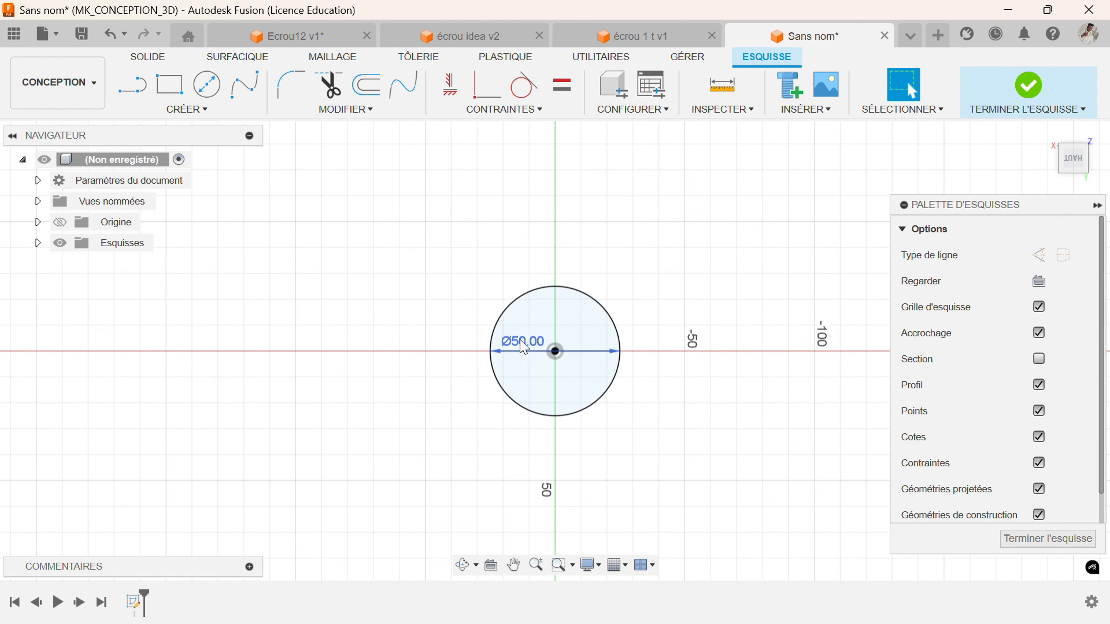
{"action": "left_click", "coordinate": [1028, 87]}
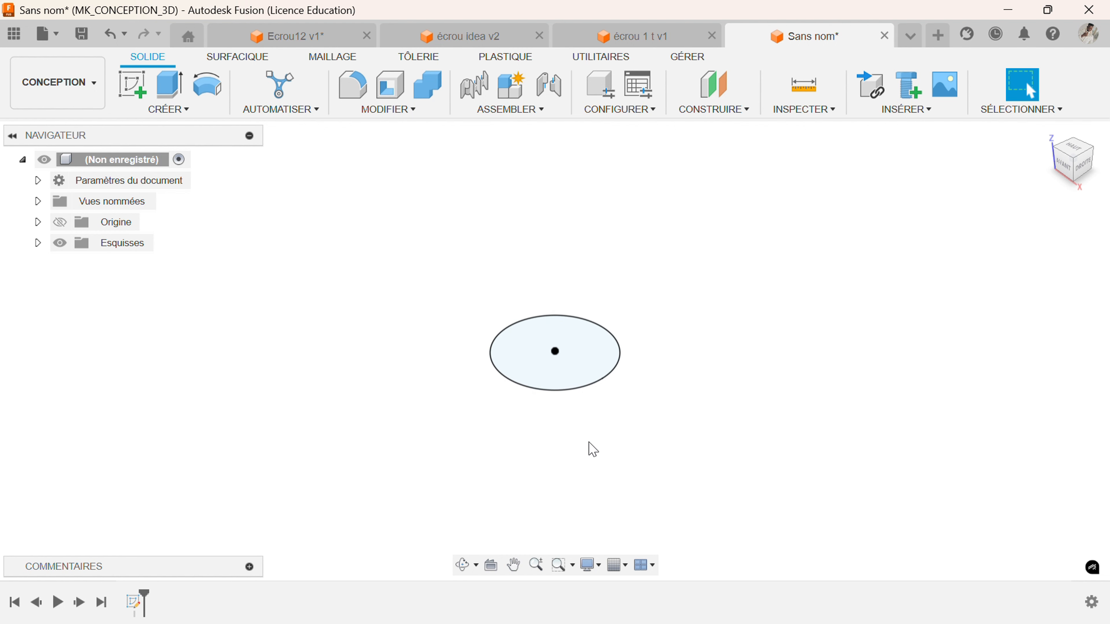
Create an offset construction plane 60 mm above the XY plane.
{"action": "left_click", "coordinate": [713, 115]}
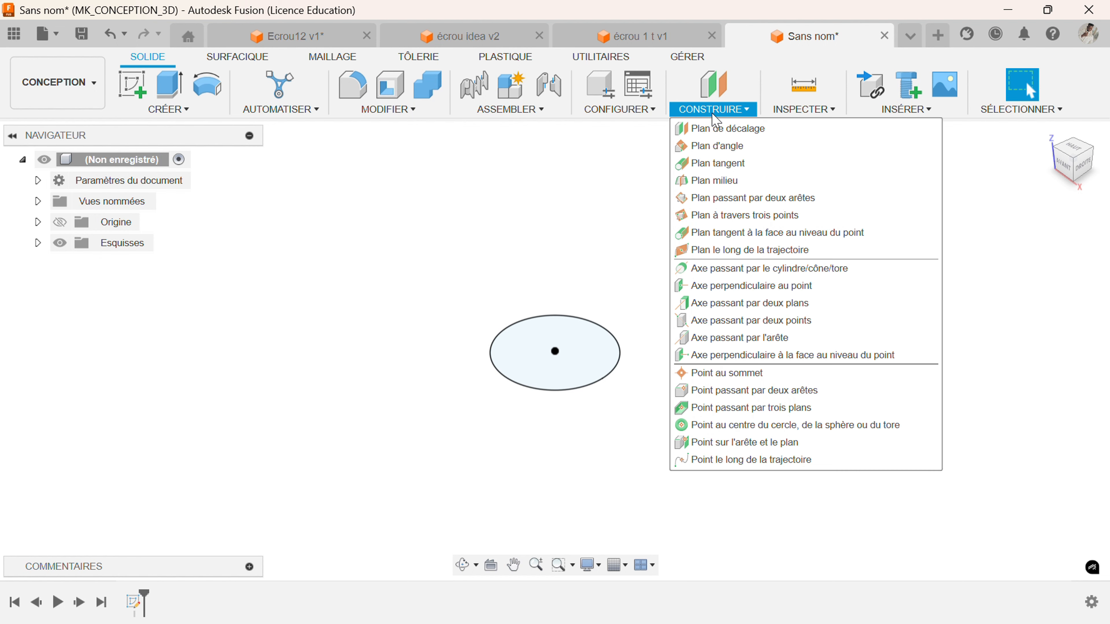
{"action": "left_click", "coordinate": [706, 131]}
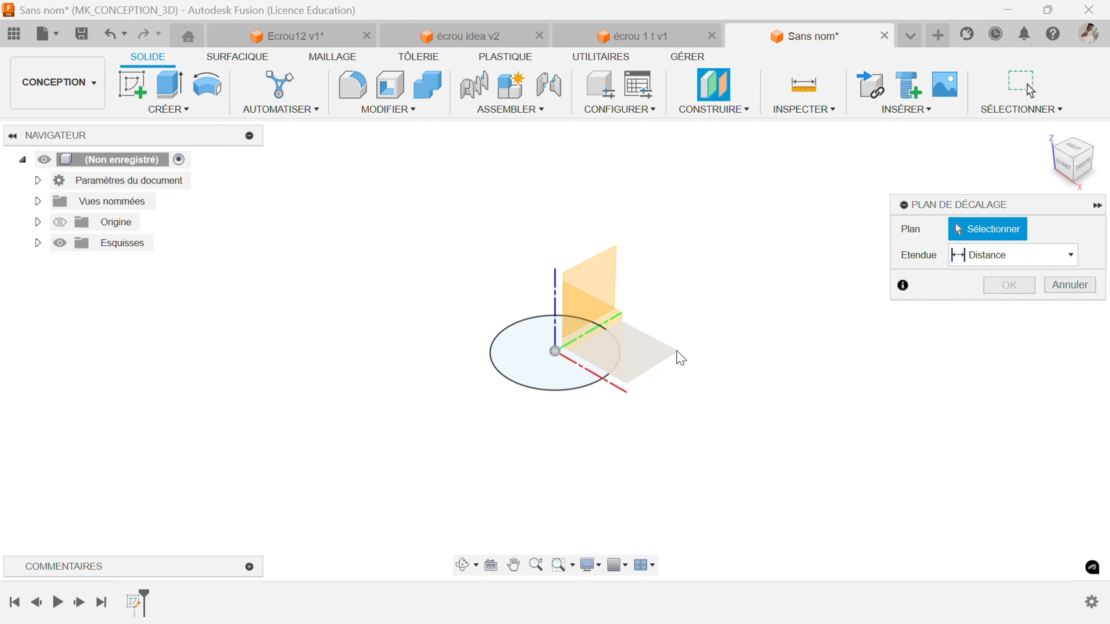
{"action": "left_click", "coordinate": [668, 355]}
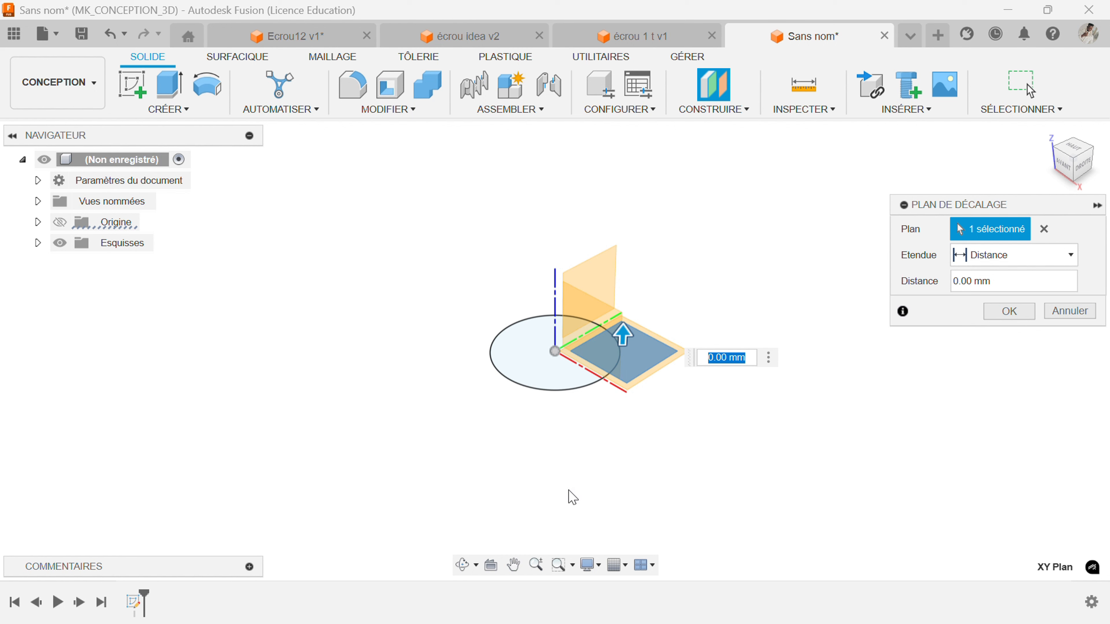
{"action": "left_click_drag", "start_coordinate": [623, 334], "coordinate": [617, 212]}
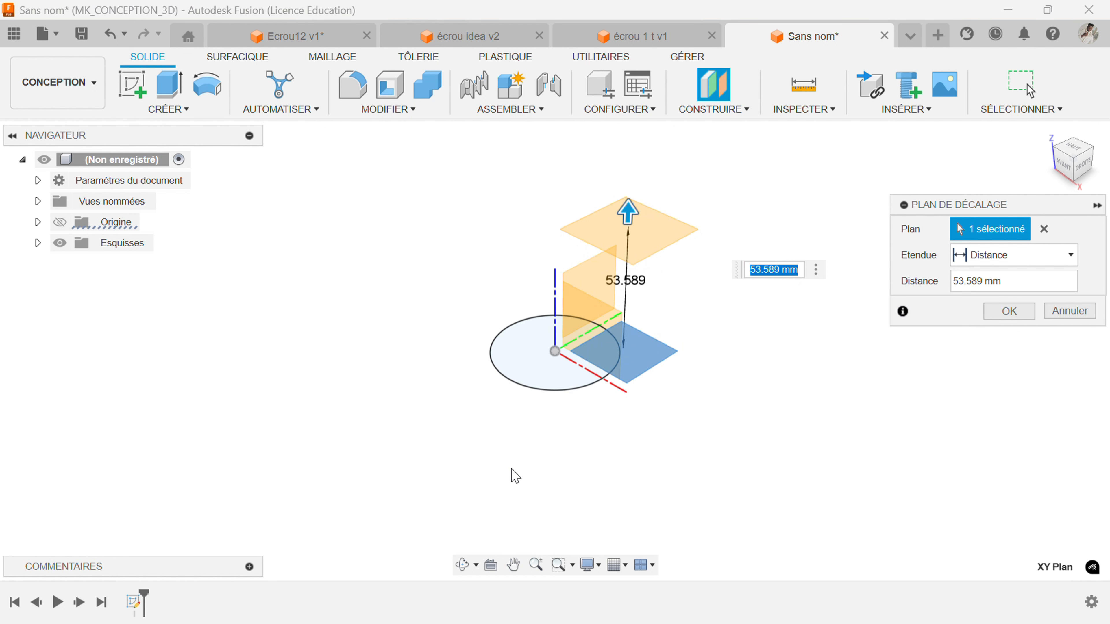
{"action": "type", "text": "60"}
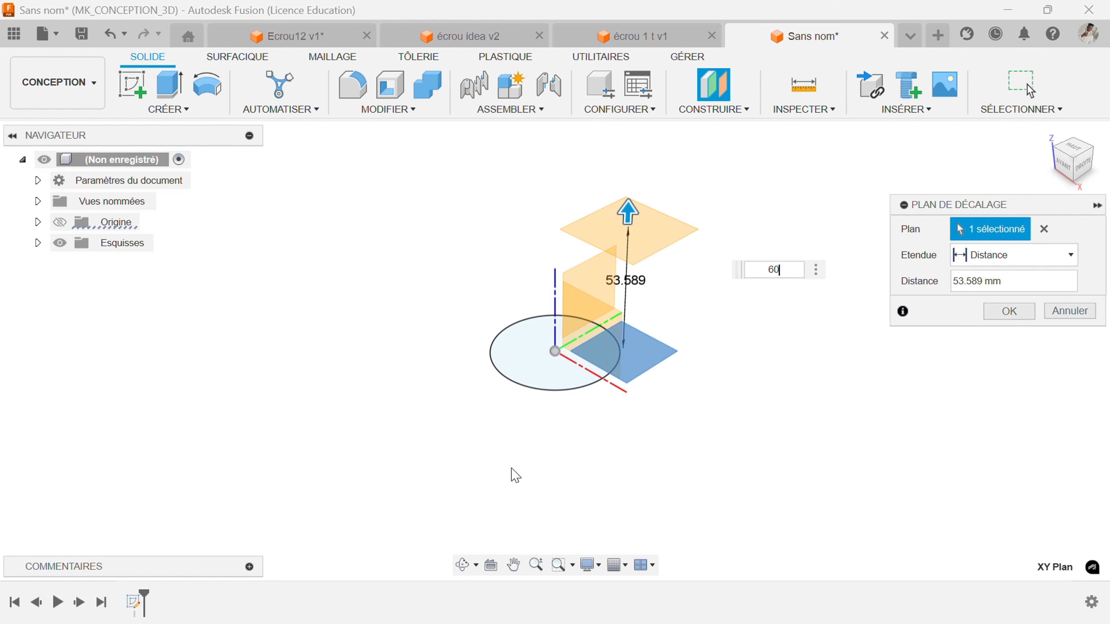
{"action": "key", "text": "Return"}
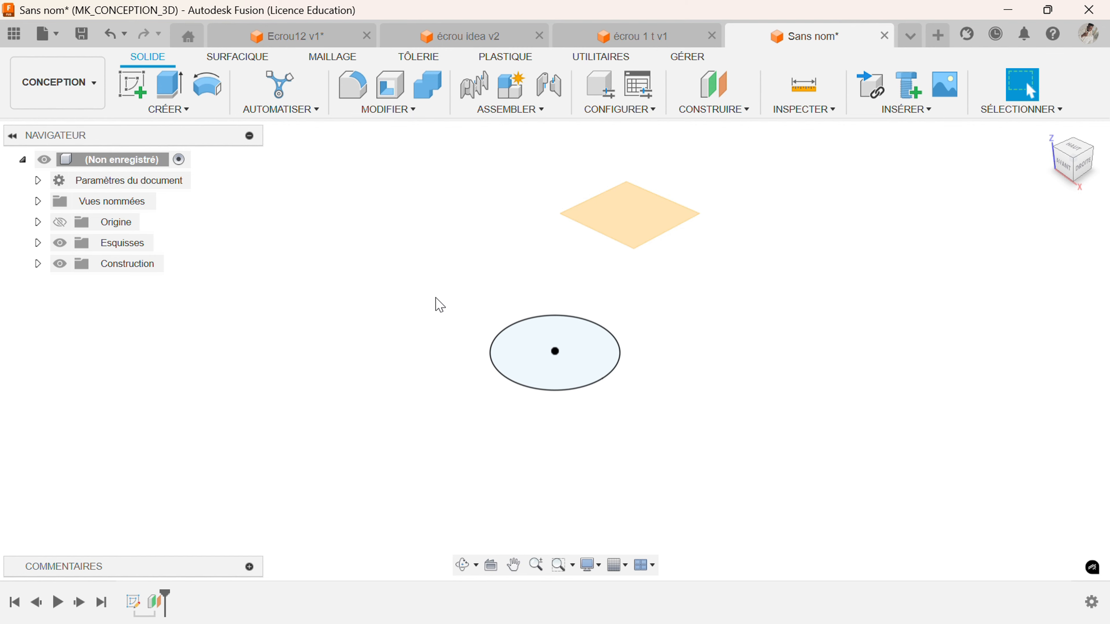
Sketch a 45 mm diameter circle centred on the origin on the offset plane and finish the sketch.
{"action": "left_click", "coordinate": [615, 221]}
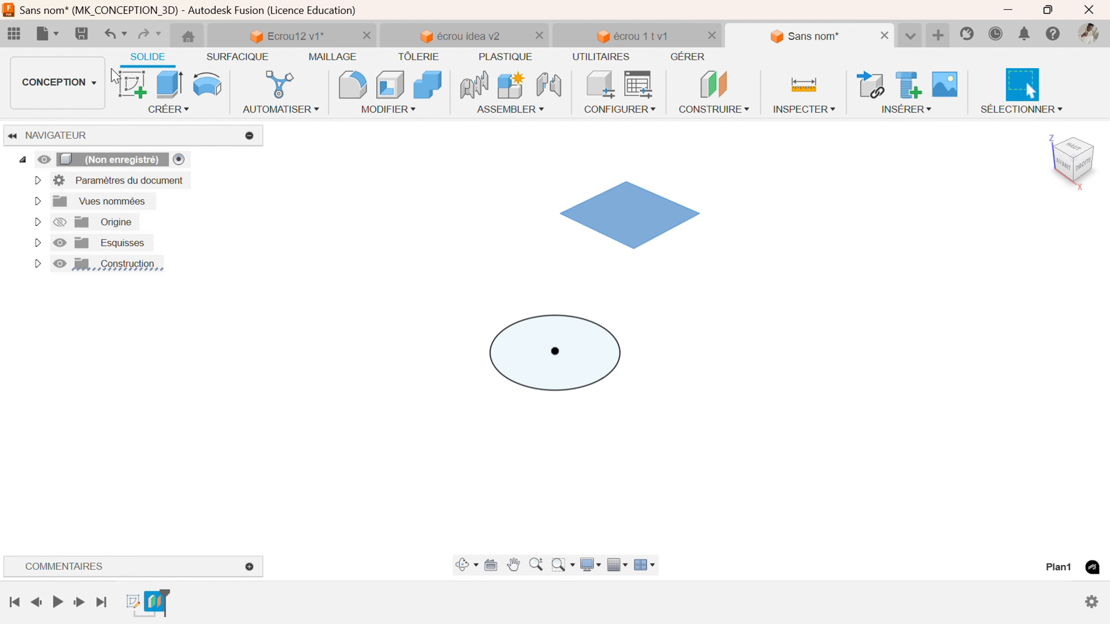
{"action": "left_click", "coordinate": [133, 84]}
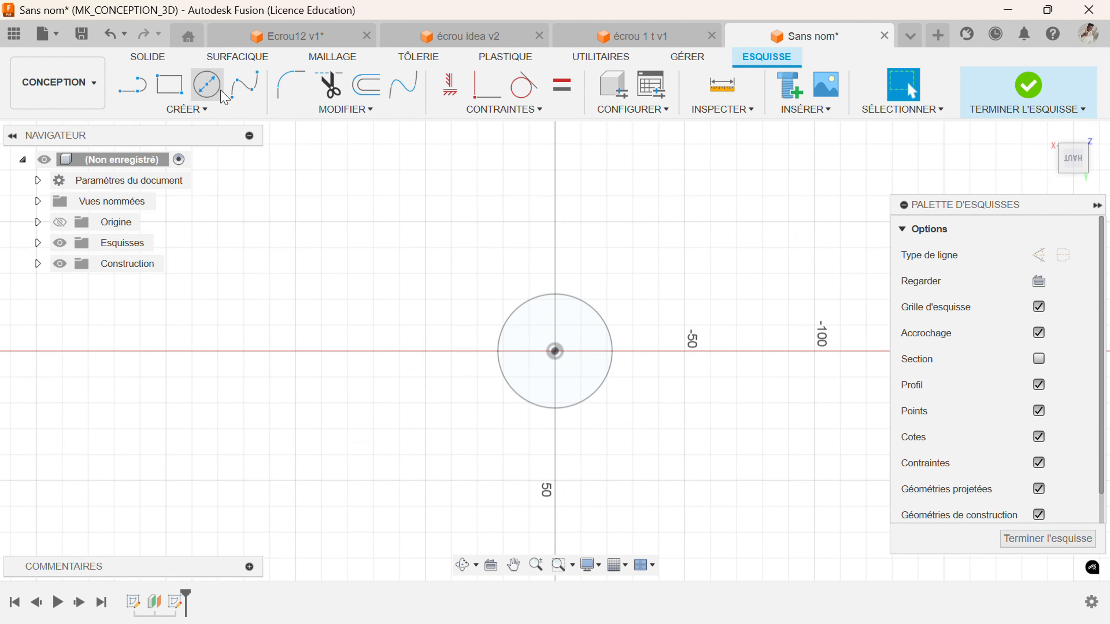
{"action": "left_click", "coordinate": [206, 84]}
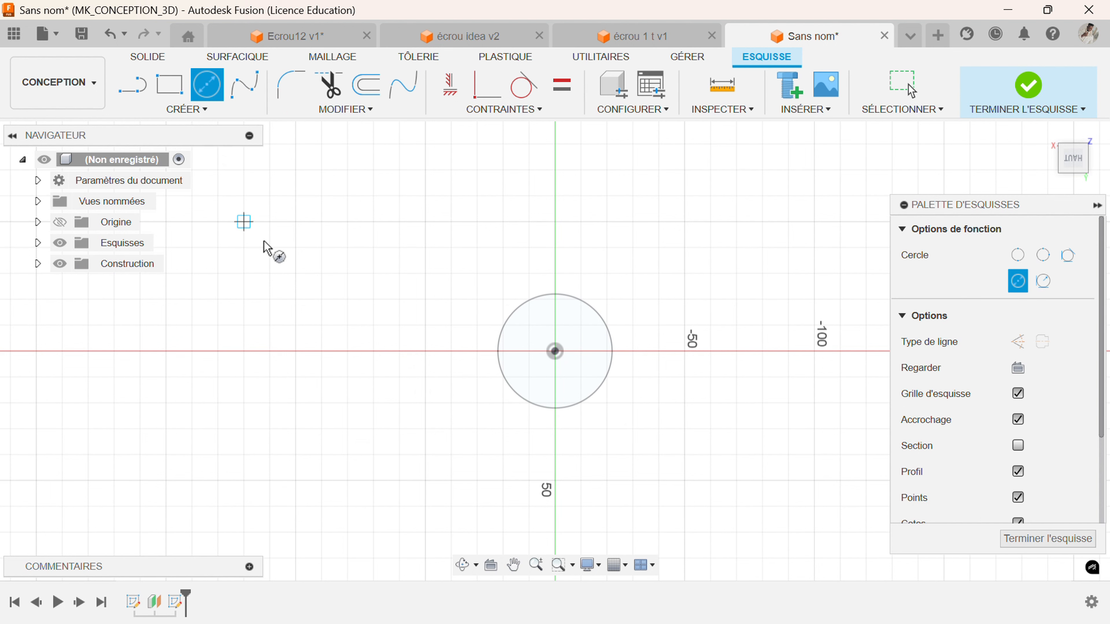
{"action": "left_click", "coordinate": [554, 353]}
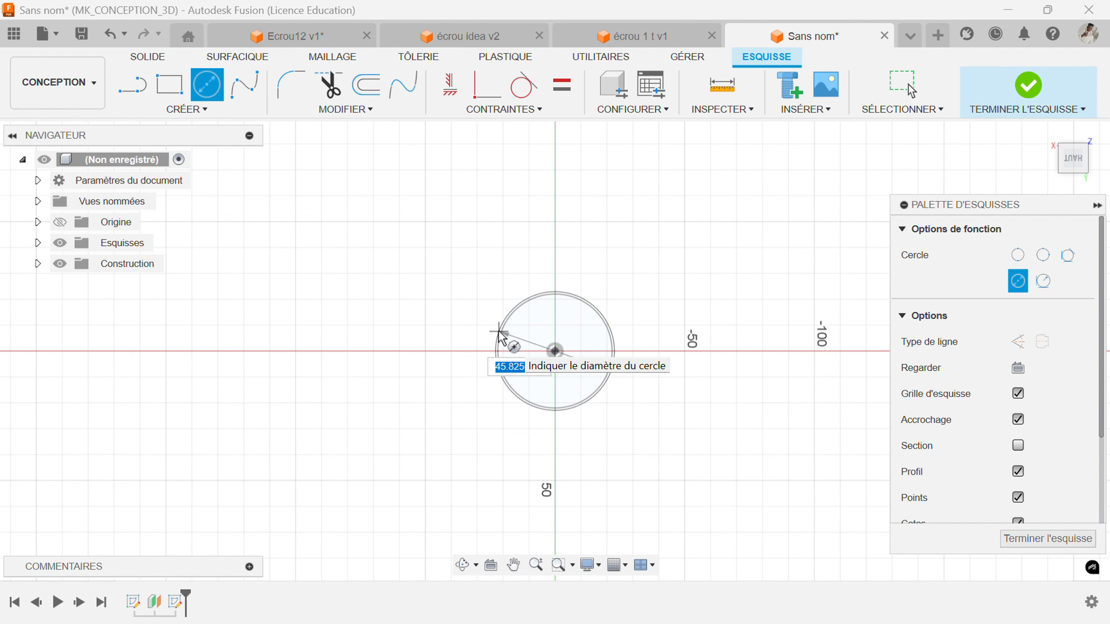
{"action": "scroll", "coordinate": [503, 339], "scroll_direction": "up", "scroll_amount": 3}
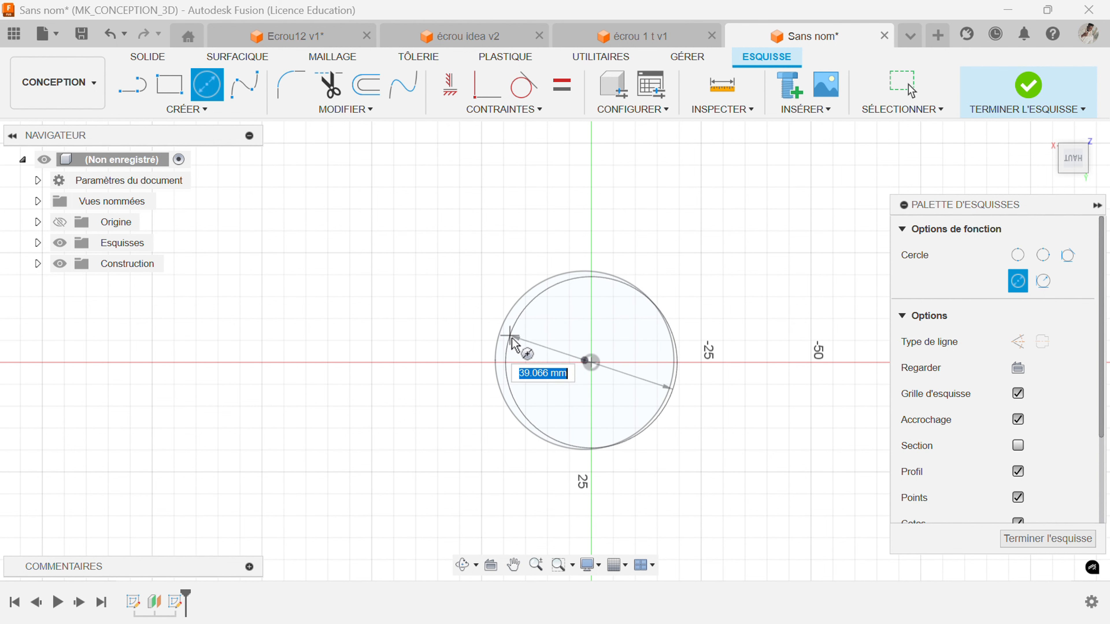
{"action": "type", "text": "45"}
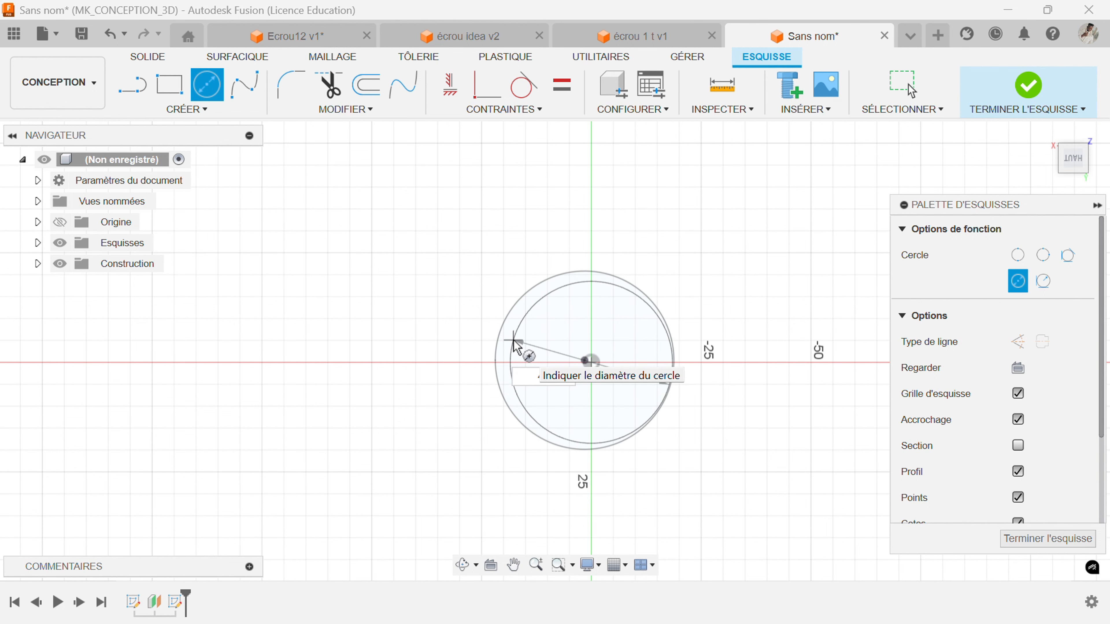
{"action": "key", "text": "Return"}
{"action": "key", "text": "Escape"}
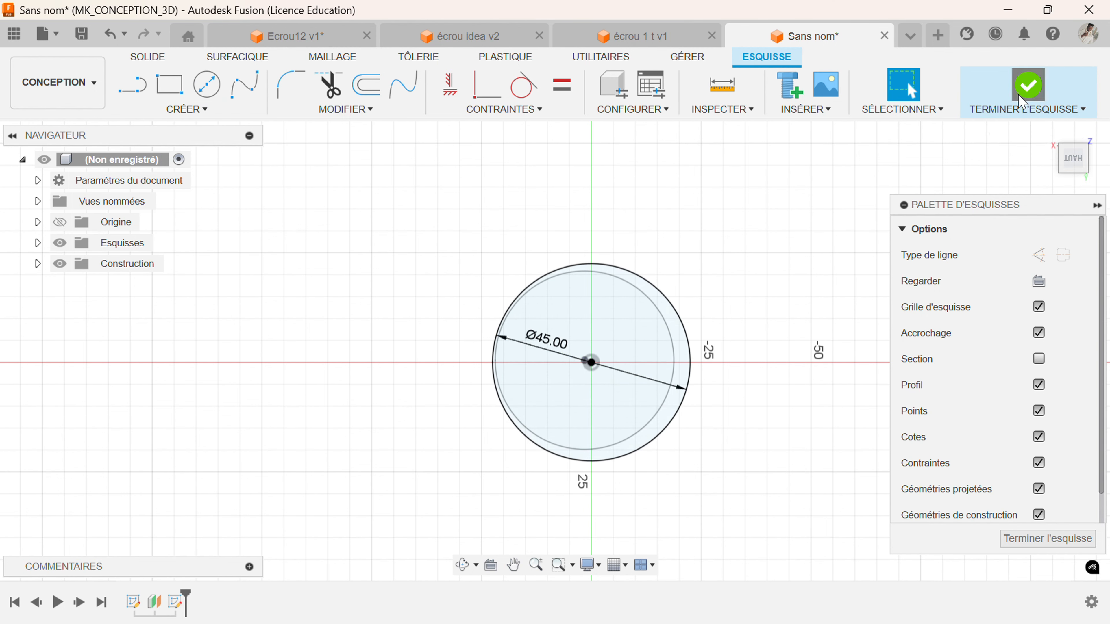
{"action": "left_click", "coordinate": [1029, 86]}
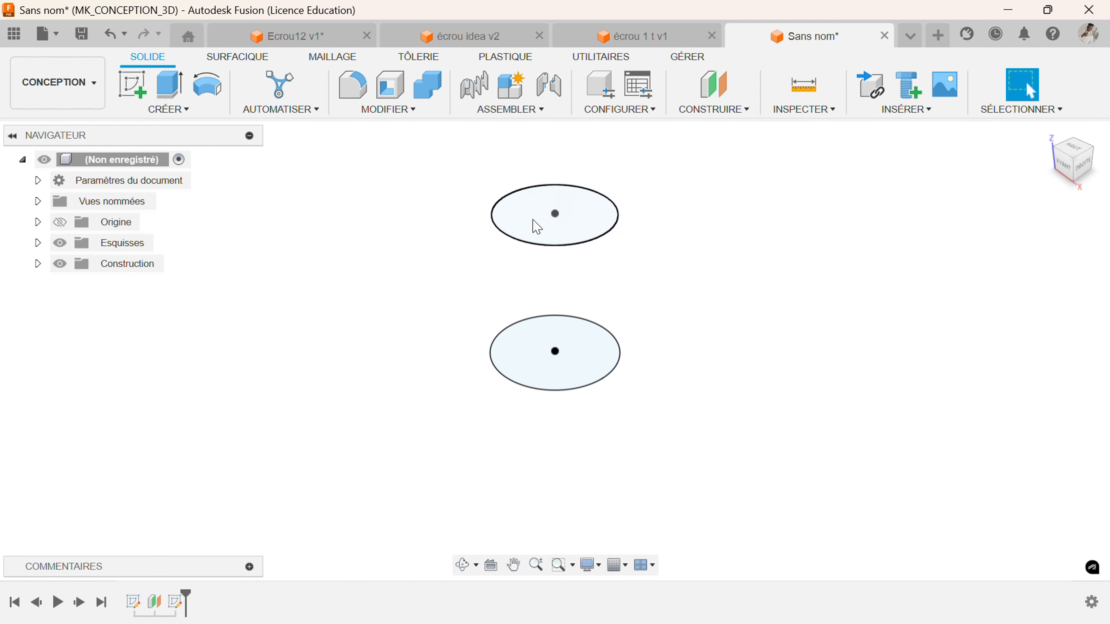
Loft a solid body between the 50 mm base circle and the 45 mm upper circle.
{"action": "left_click", "coordinate": [462, 565]}
{"action": "left_click_drag", "start_coordinate": [638, 341], "coordinate": [498, 340]}
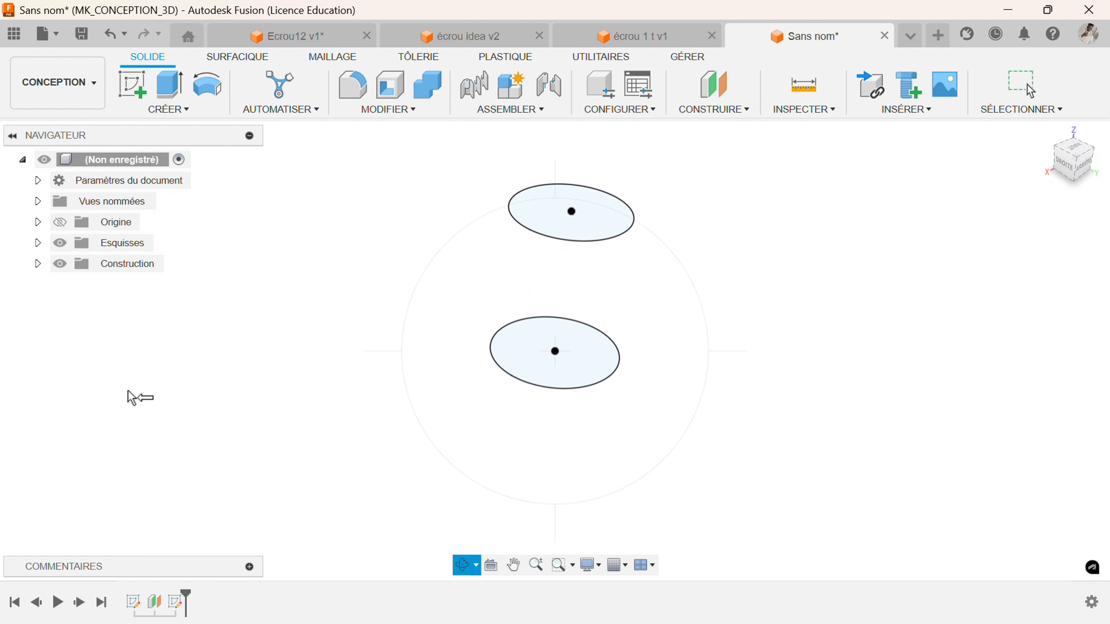
{"action": "key", "text": "Escape"}
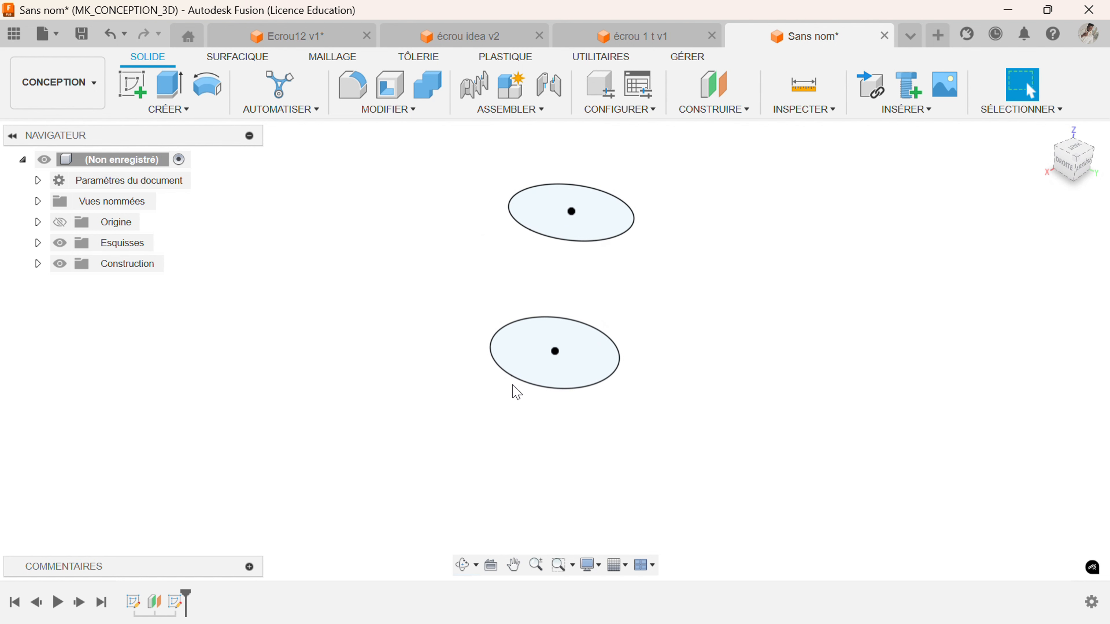
{"action": "left_click", "coordinate": [174, 111]}
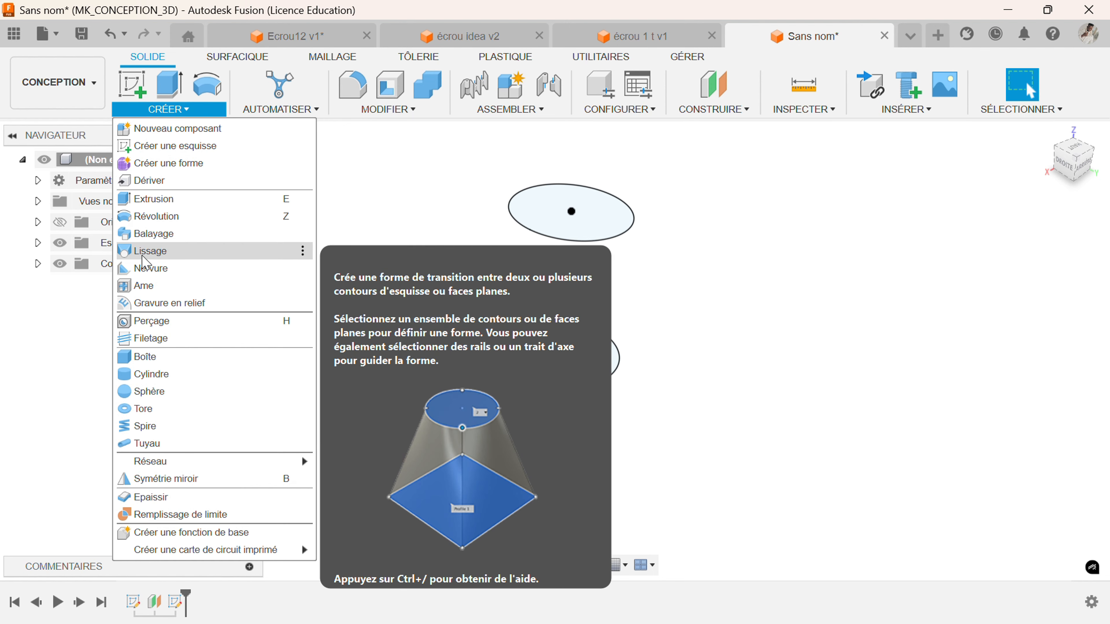
{"action": "left_click", "coordinate": [162, 256]}
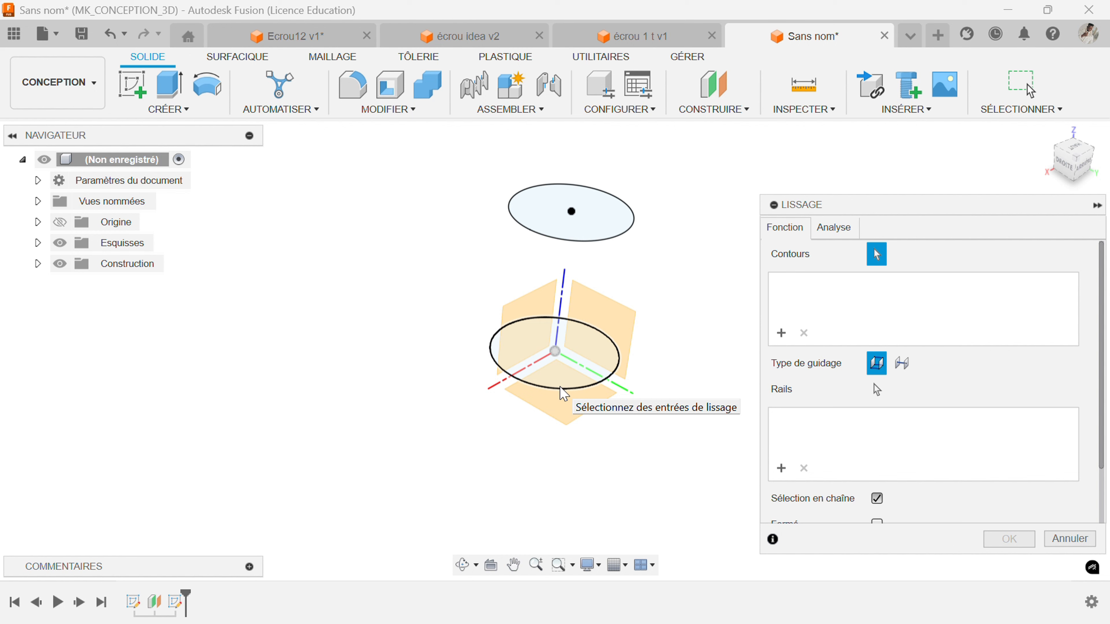
{"action": "left_click", "coordinate": [561, 389]}
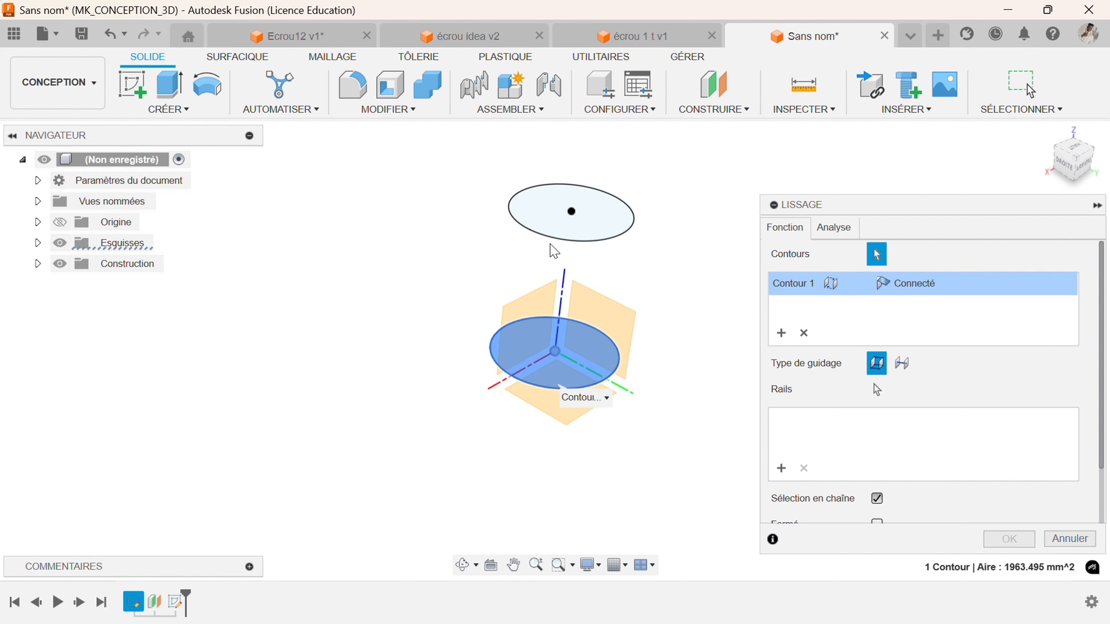
{"action": "left_click", "coordinate": [553, 242]}
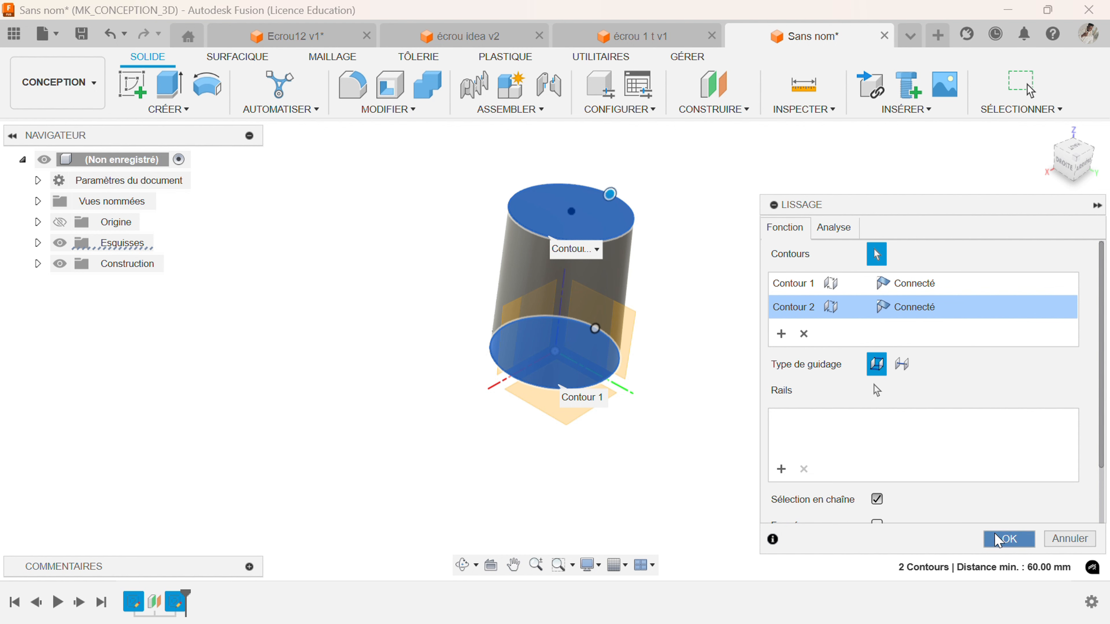
{"action": "left_click", "coordinate": [1001, 539]}
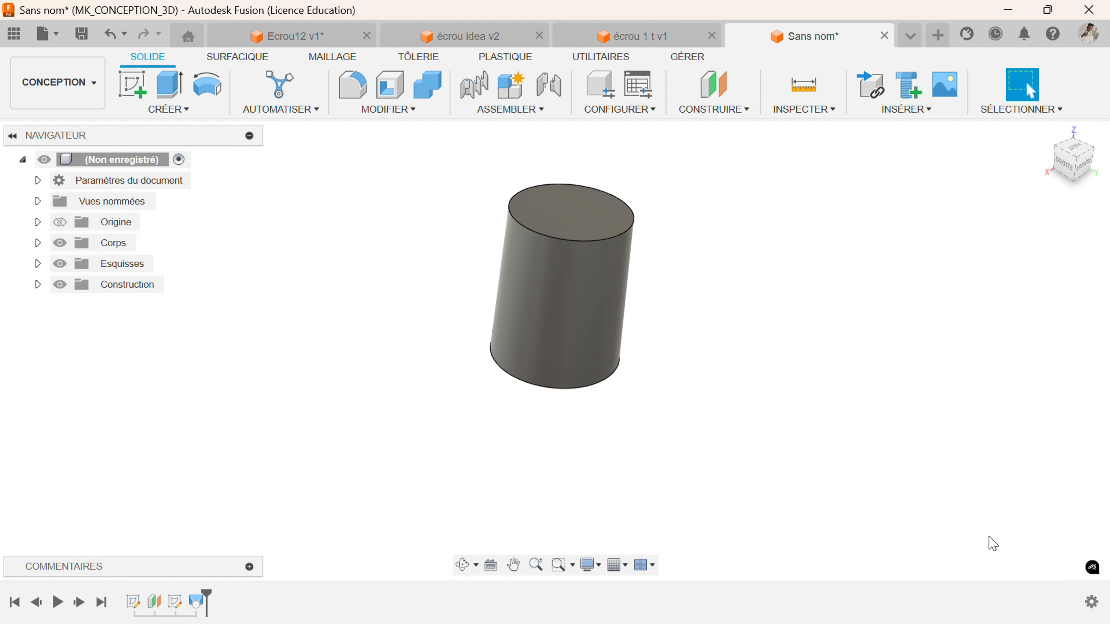
Edit the offset construction plane of the upper circle and set its distance from the XY plane to 50 mm.
{"action": "left_click", "coordinate": [466, 565]}
{"action": "left_click_drag", "start_coordinate": [576, 399], "coordinate": [486, 374]}
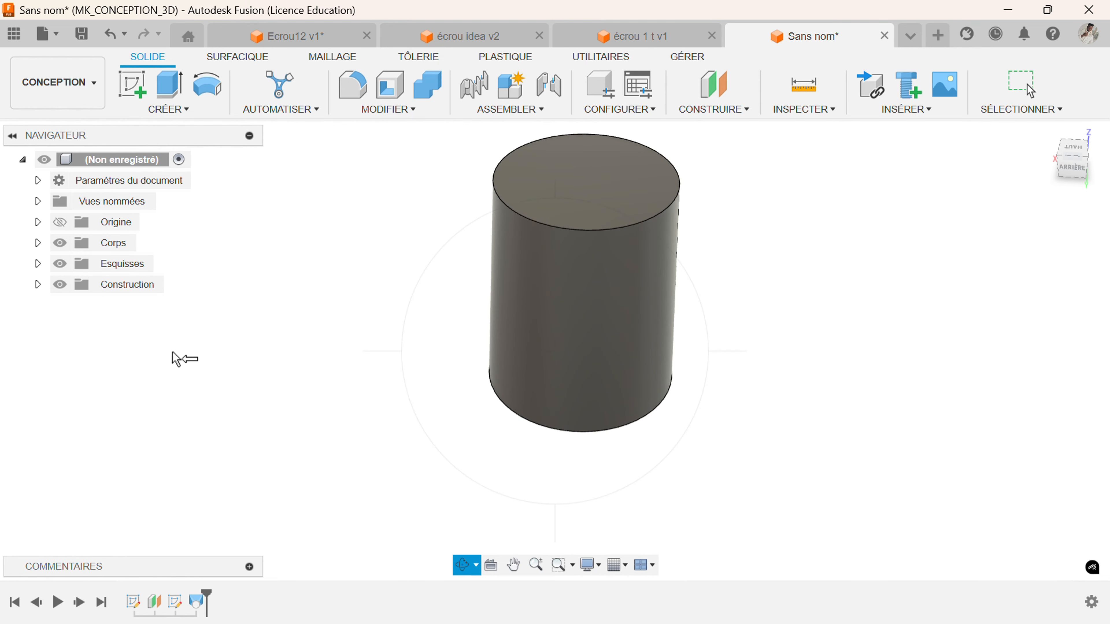
{"action": "key", "text": "Escape"}
{"action": "left_click", "coordinate": [153, 606]}
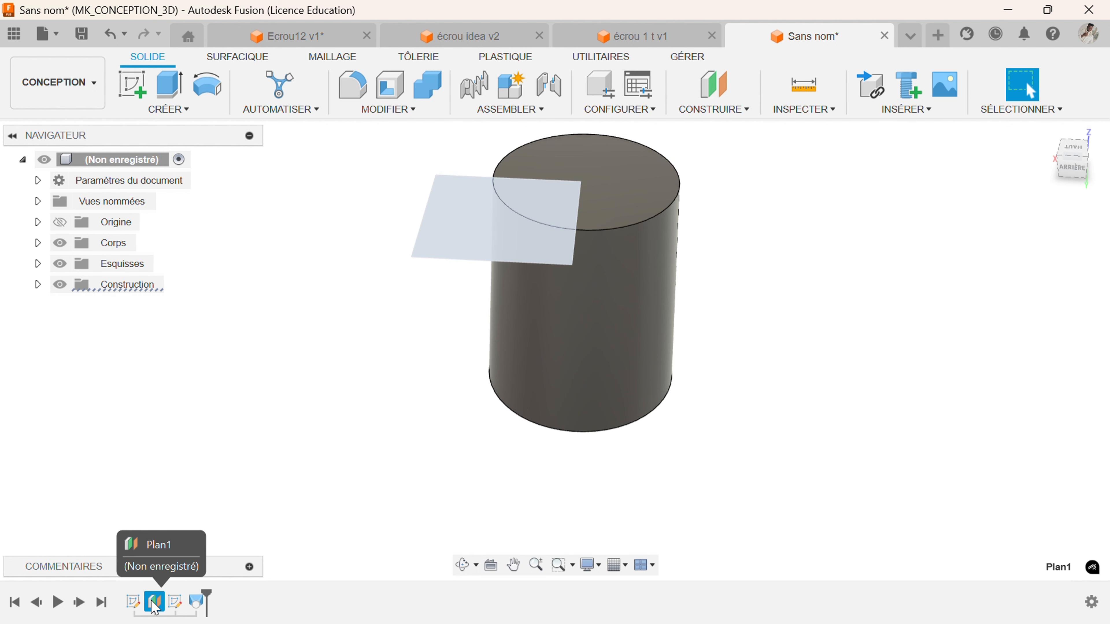
{"action": "key", "text": "v"}
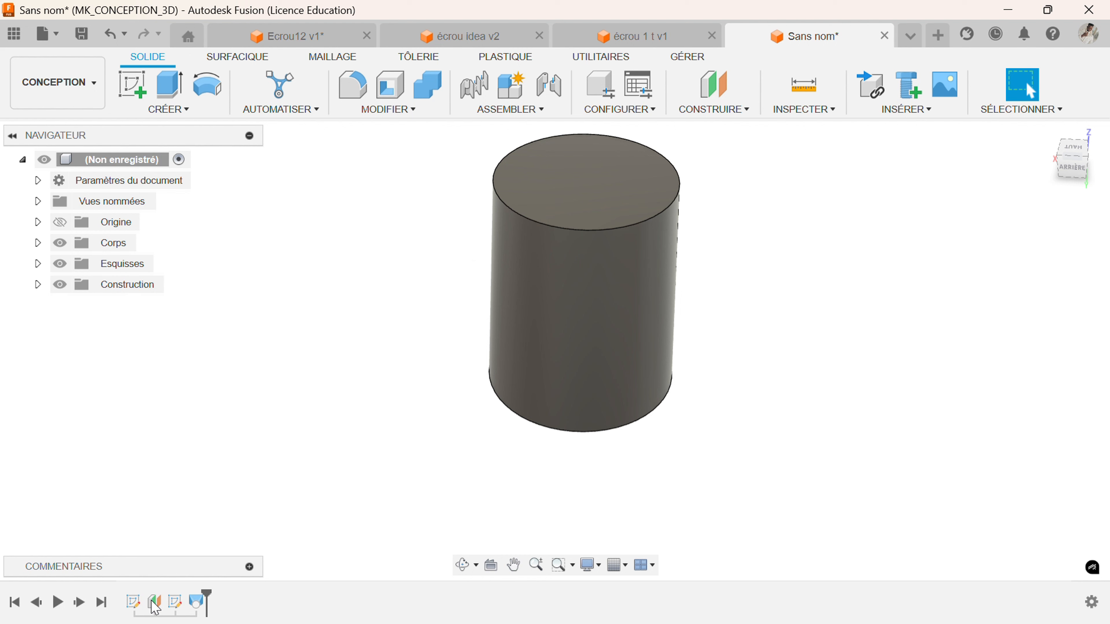
{"action": "double_click", "coordinate": [154, 604]}
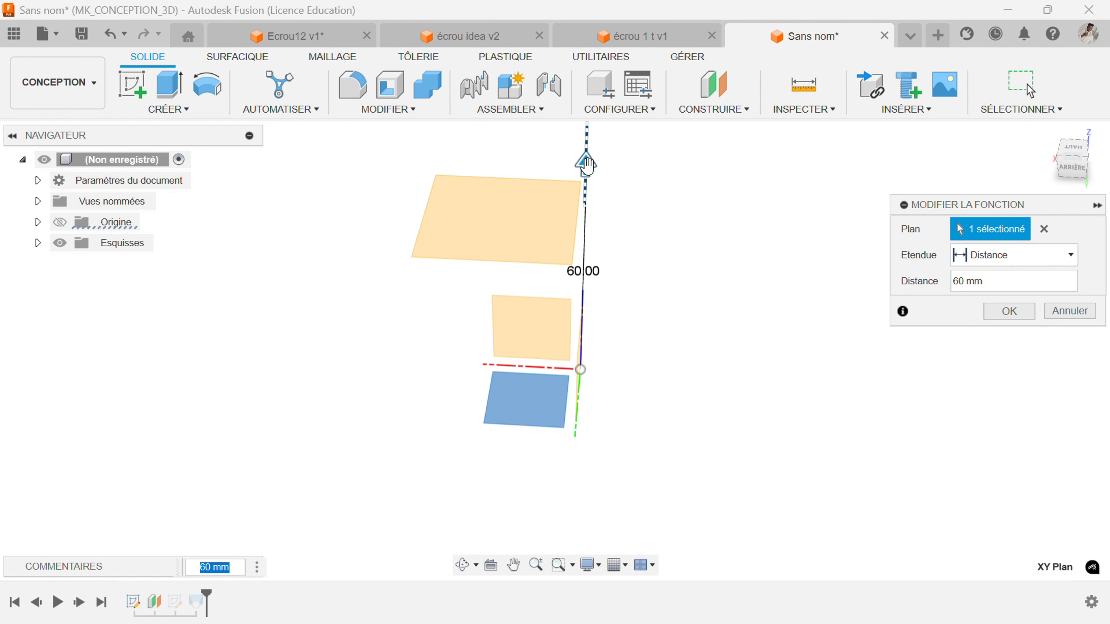
{"action": "left_click_drag", "start_coordinate": [585, 164], "coordinate": [589, 187]}
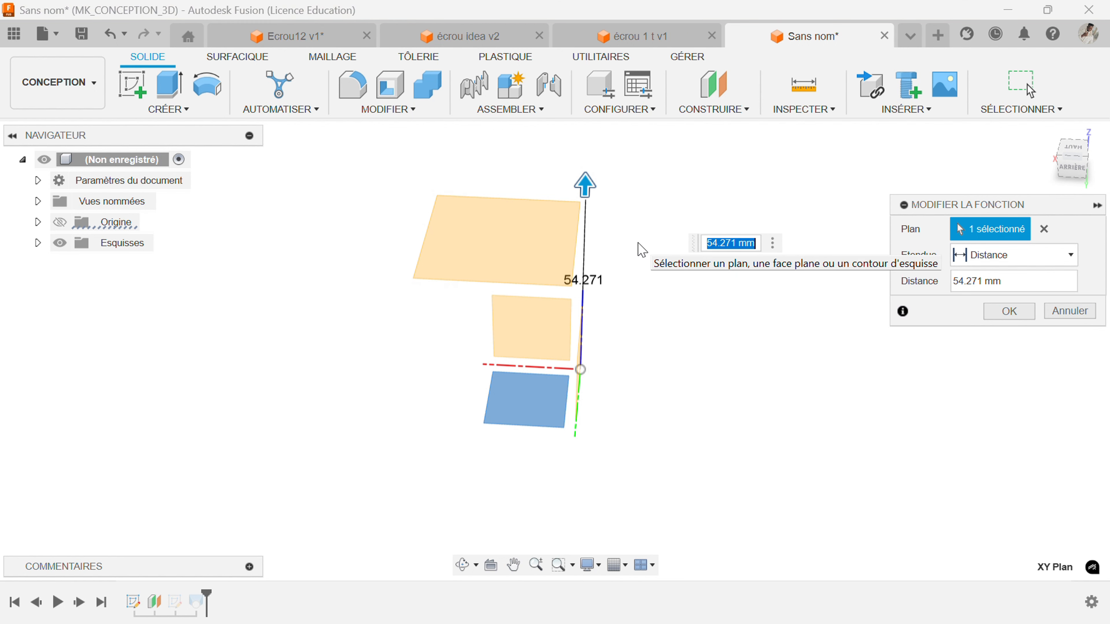
{"action": "type", "text": "50"}
{"action": "key", "text": "Return"}
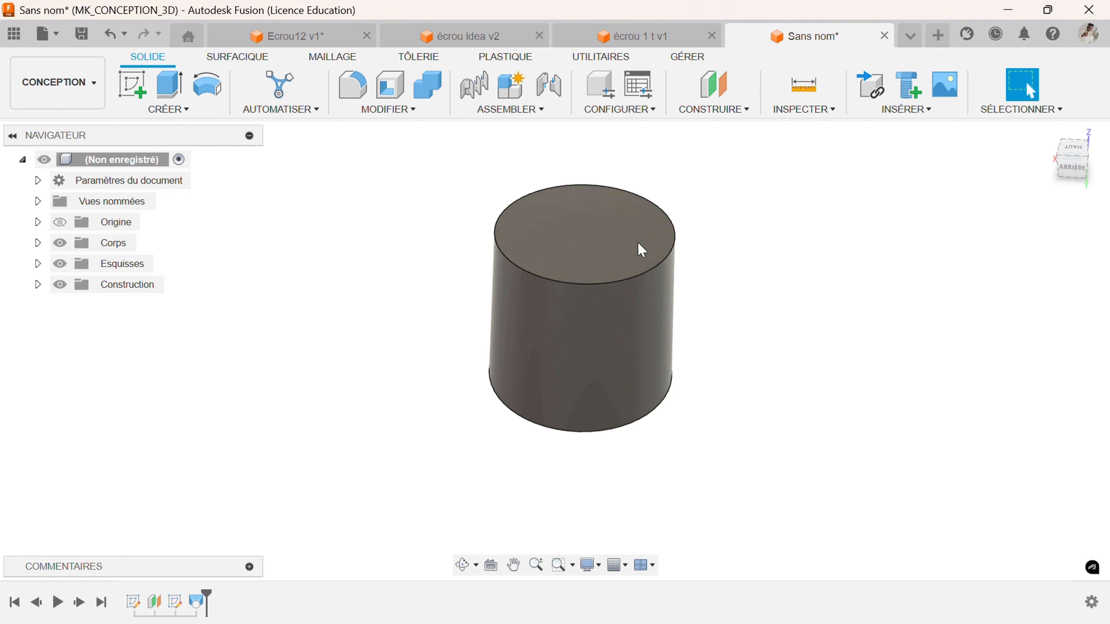
Change the upper circle's diameter to 40 mm in its sketch and finish the sketch.
{"action": "left_click", "coordinate": [466, 565]}
{"action": "left_click_drag", "start_coordinate": [518, 481], "coordinate": [570, 426]}
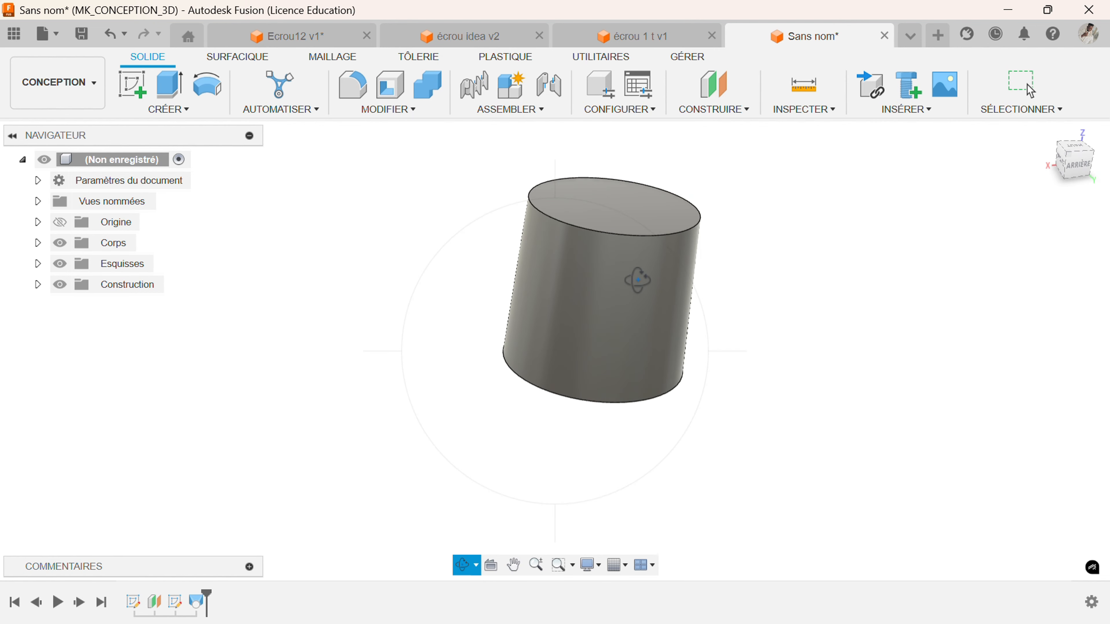
{"action": "key", "text": "Escape"}
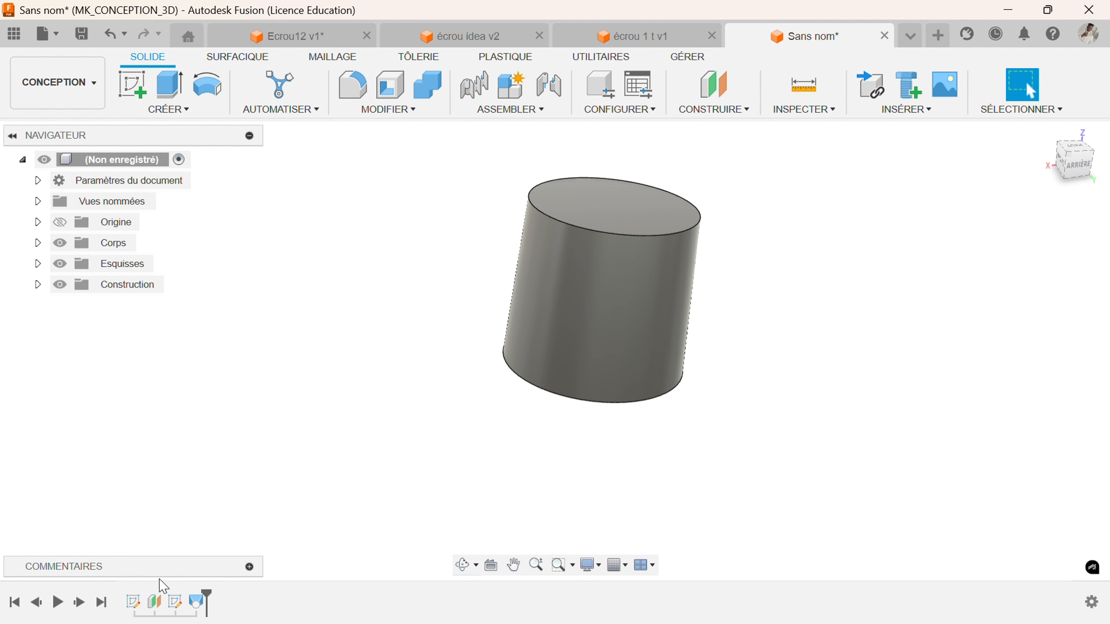
{"action": "double_click", "coordinate": [175, 603]}
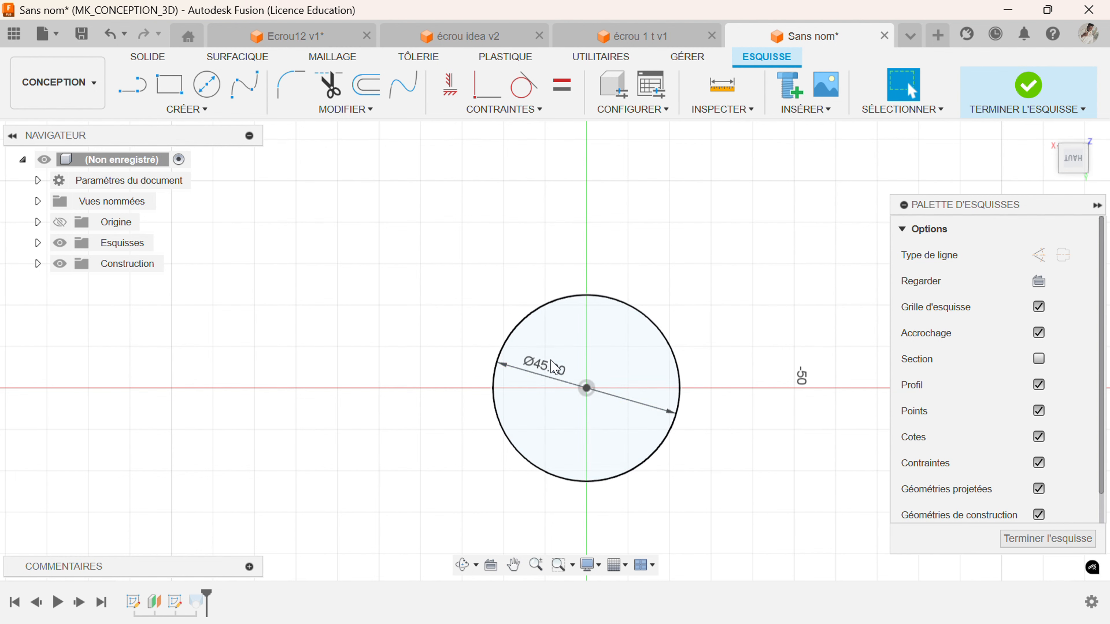
{"action": "double_click", "coordinate": [554, 366]}
{"action": "type", "text": "40"}
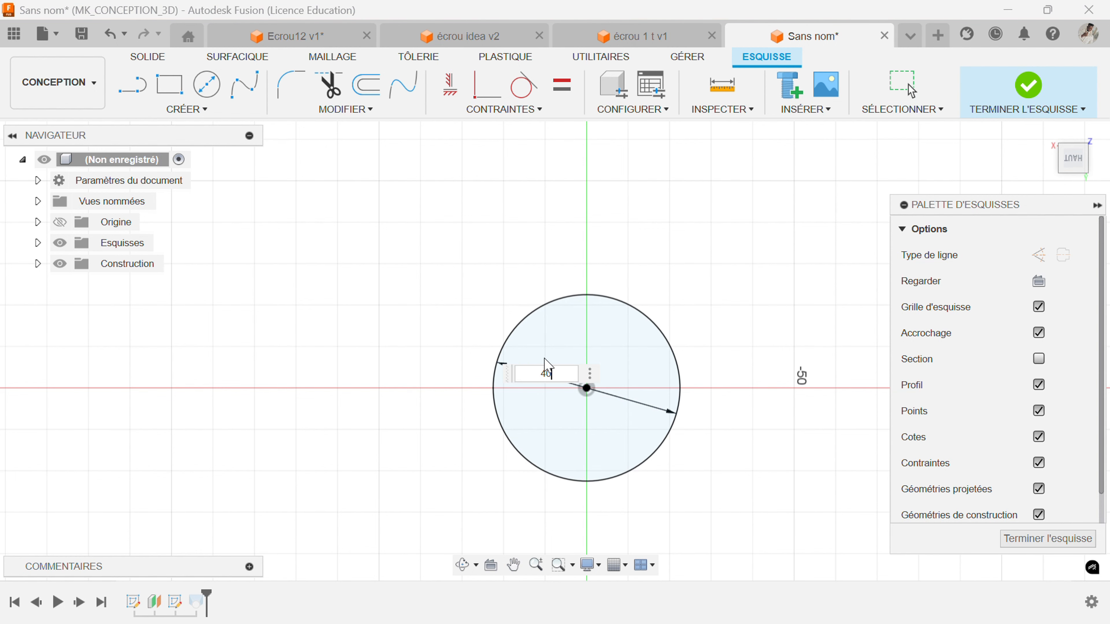
{"action": "key", "text": "Return"}
{"action": "left_click", "coordinate": [1028, 86]}
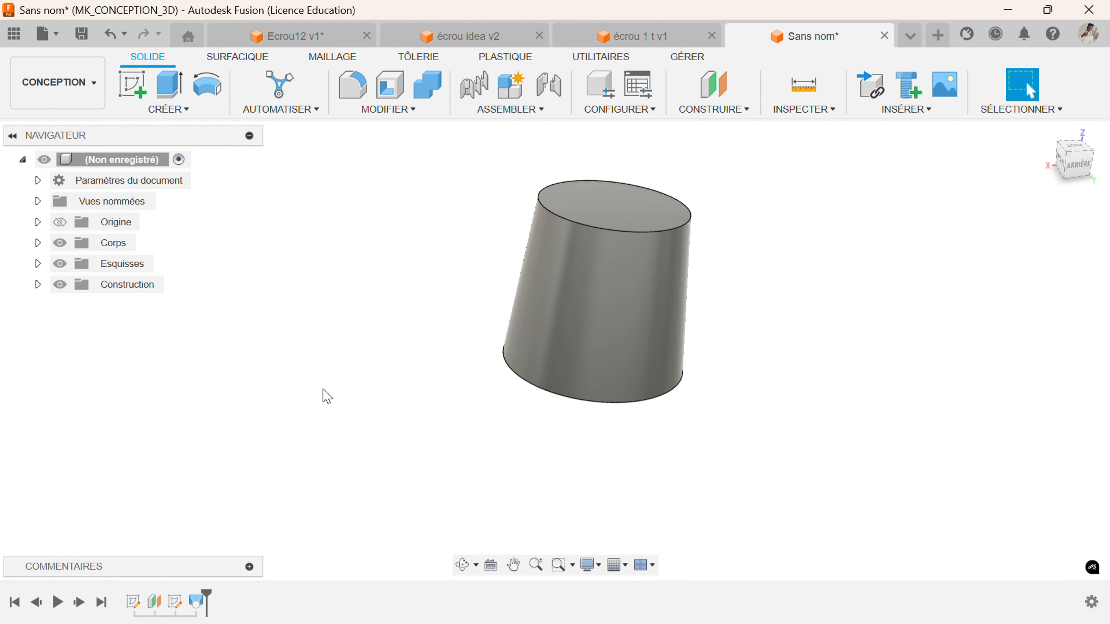
Start a new sketch on the vertical XZ origin plane and face it from the front.
{"action": "left_click", "coordinate": [132, 84]}
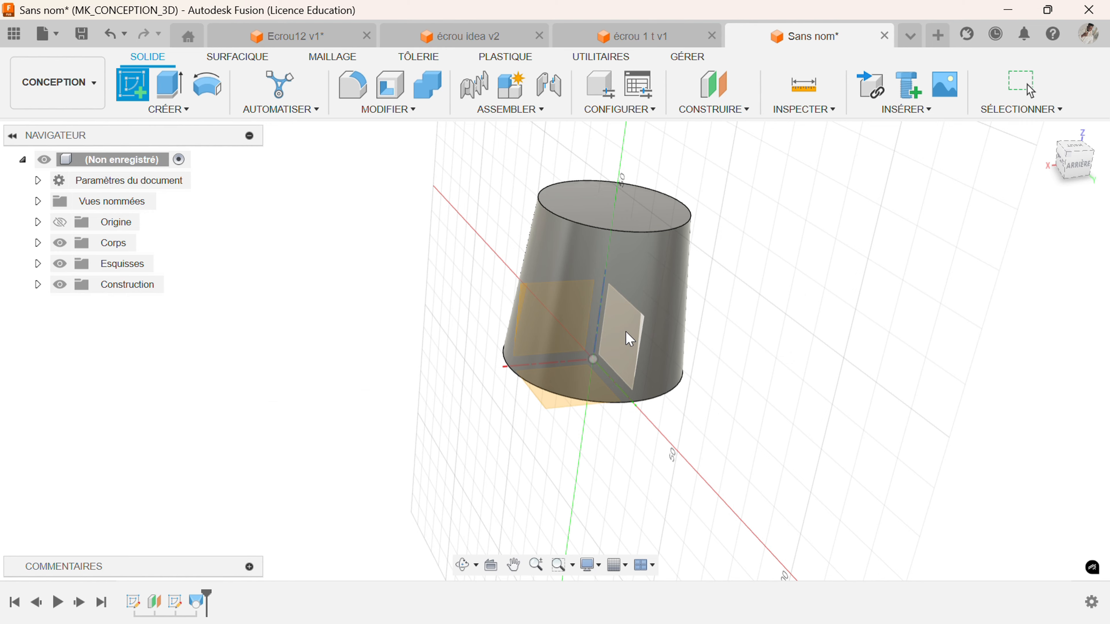
{"action": "left_click", "coordinate": [463, 565]}
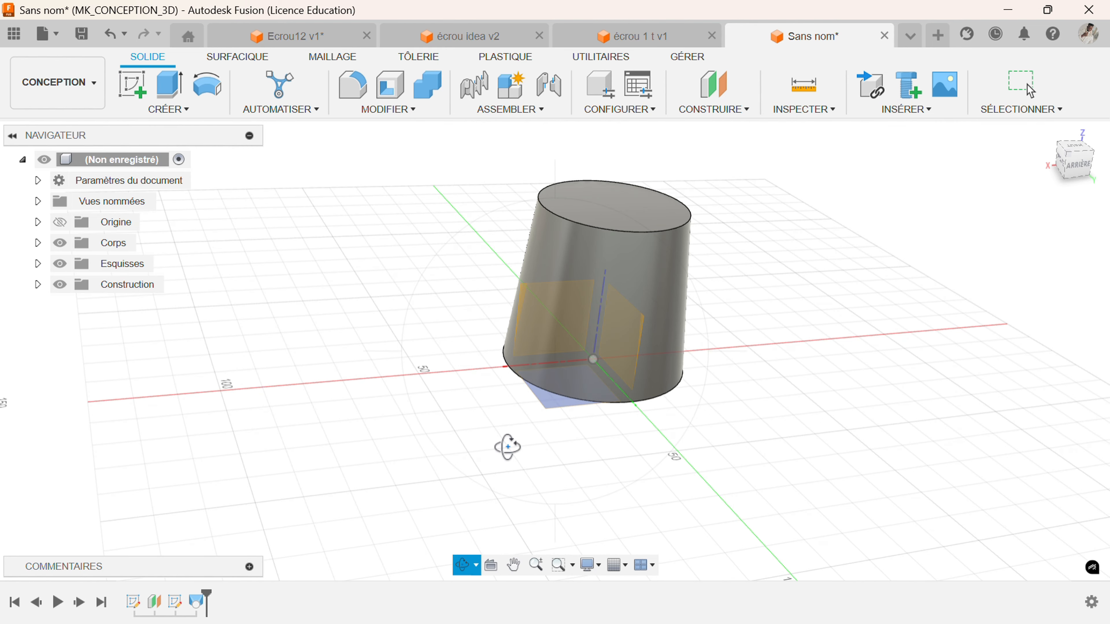
{"action": "mouse_move", "coordinate": [507, 447]}
{"action": "left_mouse_down"}
{"action": "mouse_move", "coordinate": [795, 318]}
{"action": "mouse_move", "coordinate": [815, 250]}
{"action": "mouse_move", "coordinate": [792, 260]}
{"action": "left_mouse_up"}
{"action": "left_click", "coordinate": [132, 85]}
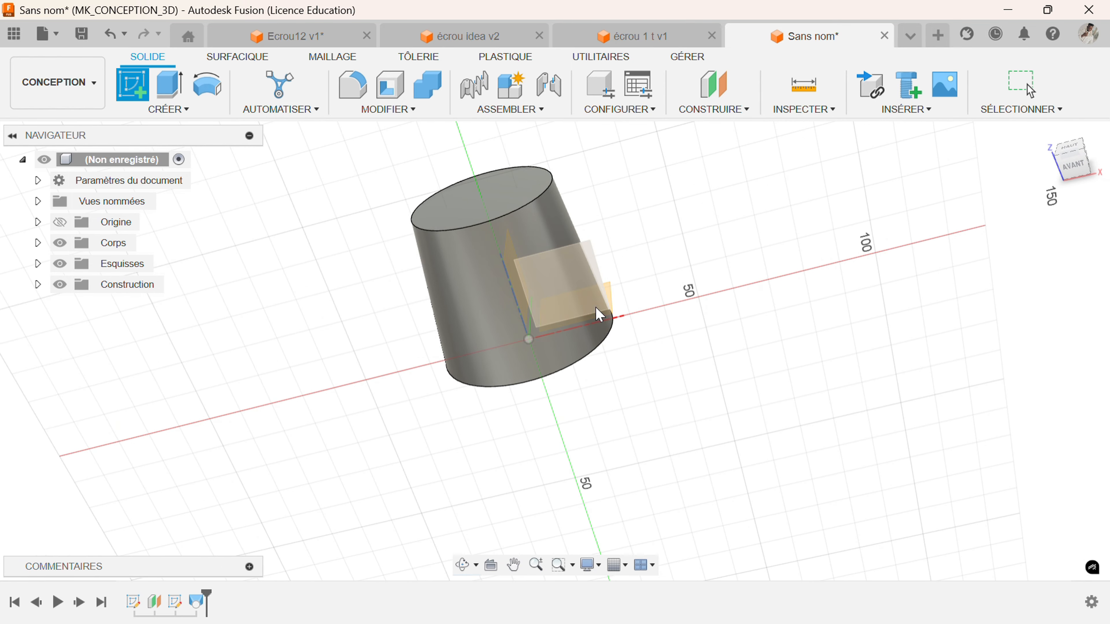
{"action": "left_click", "coordinate": [591, 290]}
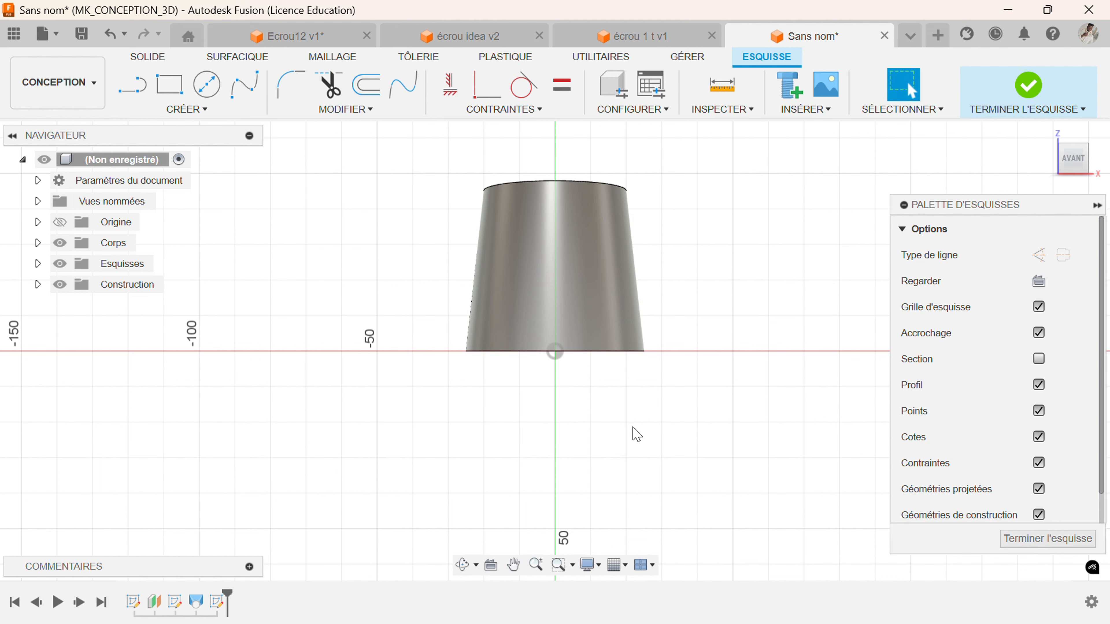
{"action": "left_click", "coordinate": [465, 568]}
{"action": "left_click_drag", "start_coordinate": [525, 416], "coordinate": [583, 392]}
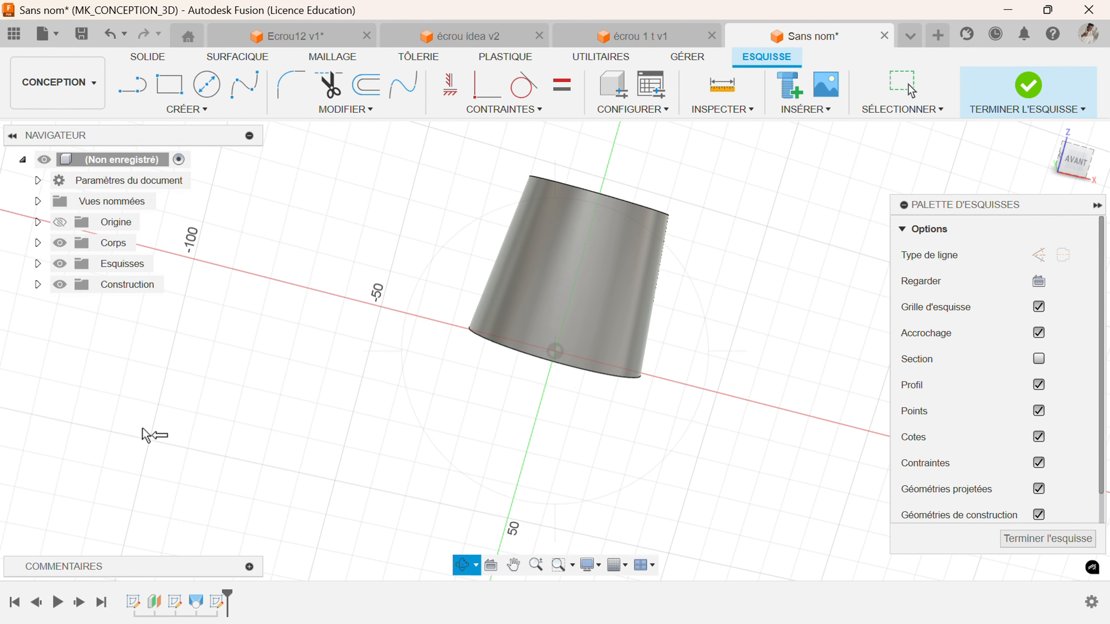
{"action": "key", "text": "Escape"}
{"action": "left_click", "coordinate": [1075, 167]}
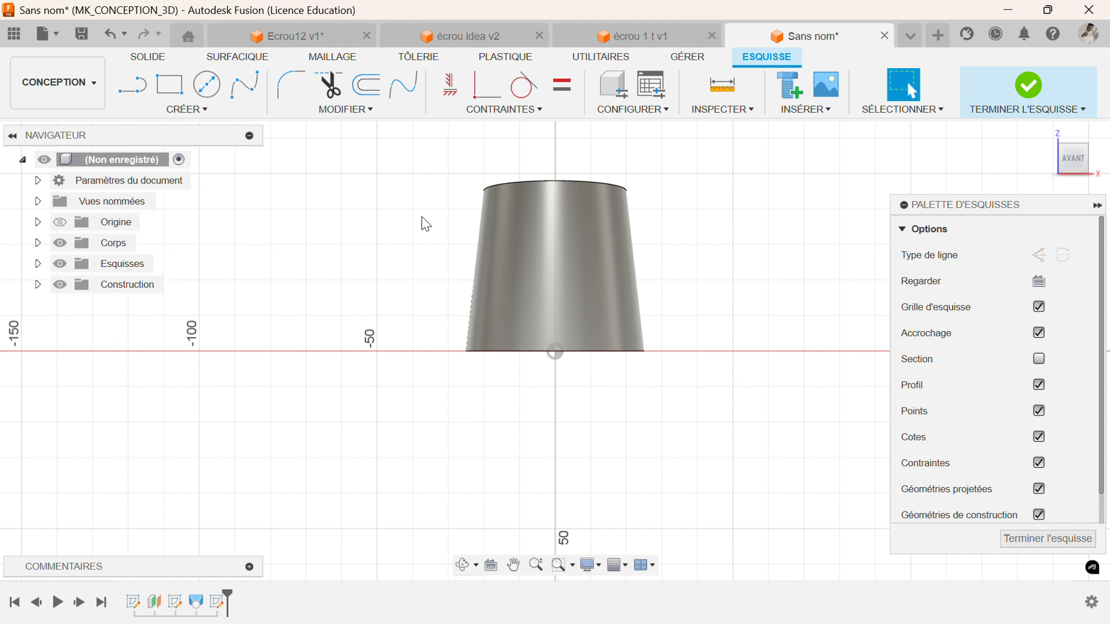
Project the silhouette of the tapered hub body into the sketch using the body selection filter, with the projection link kept on.
{"action": "key", "text": "p"}
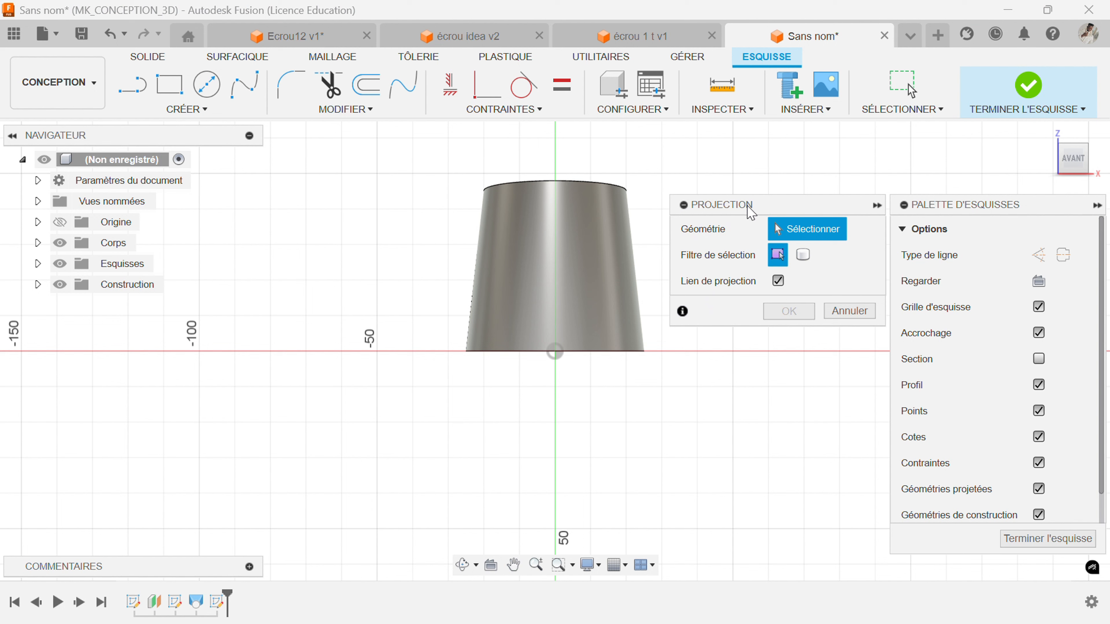
{"action": "left_click", "coordinate": [218, 109]}
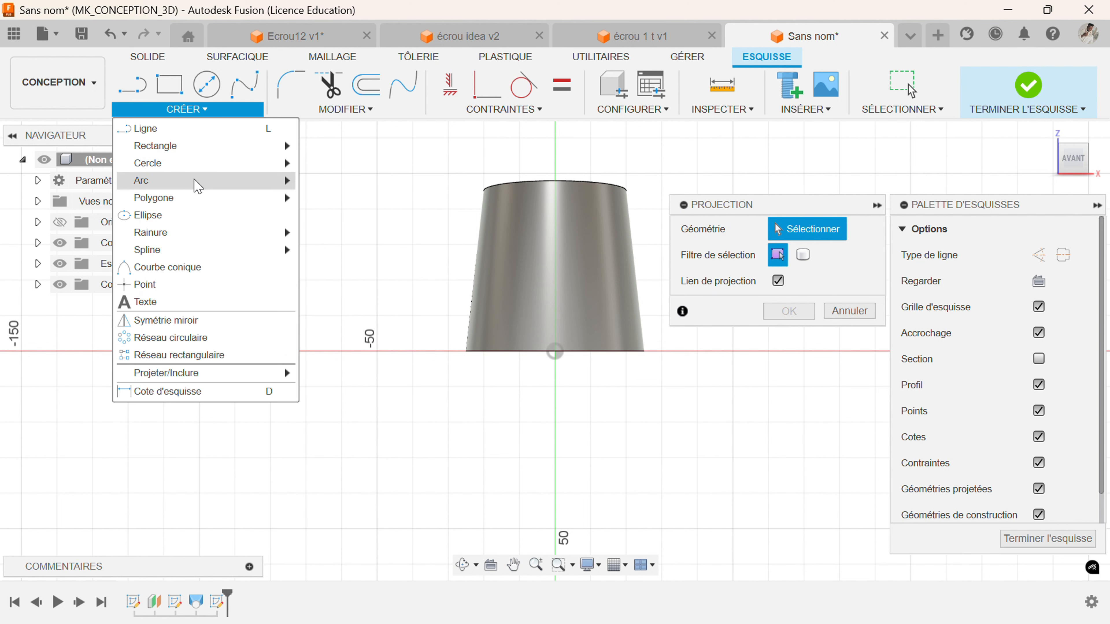
{"action": "mouse_move", "coordinate": [157, 373]}
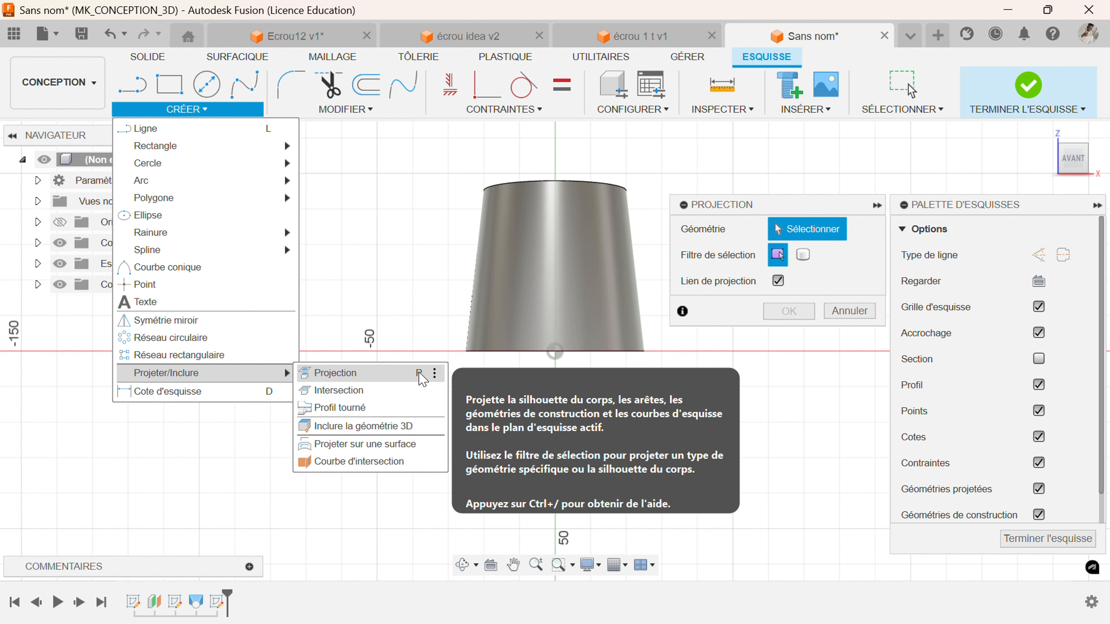
{"action": "left_click", "coordinate": [398, 310]}
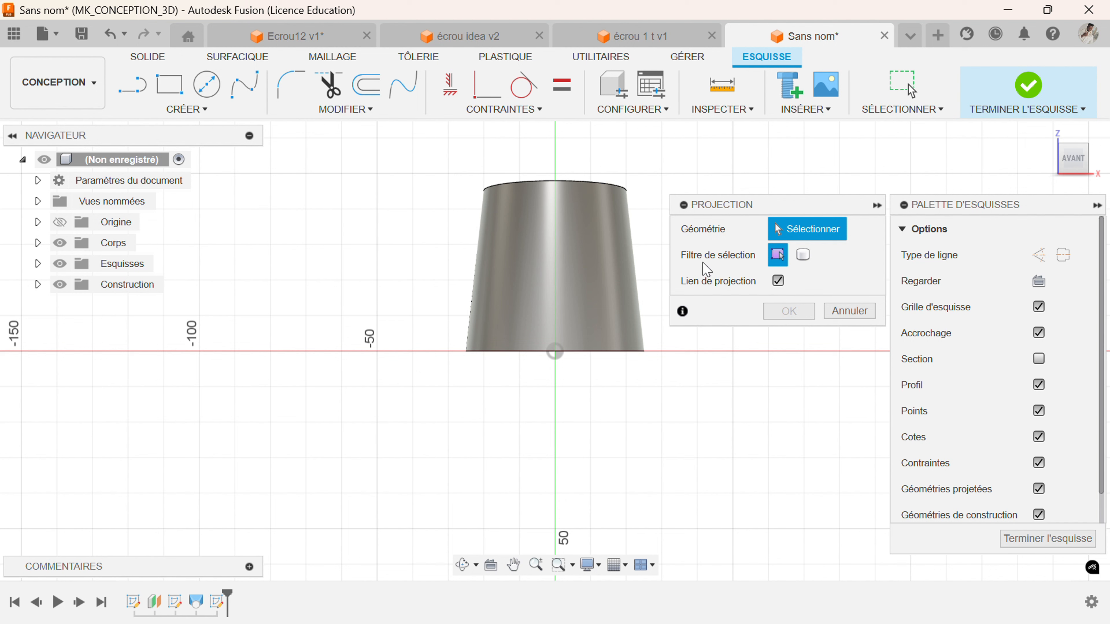
{"action": "left_click", "coordinate": [802, 257]}
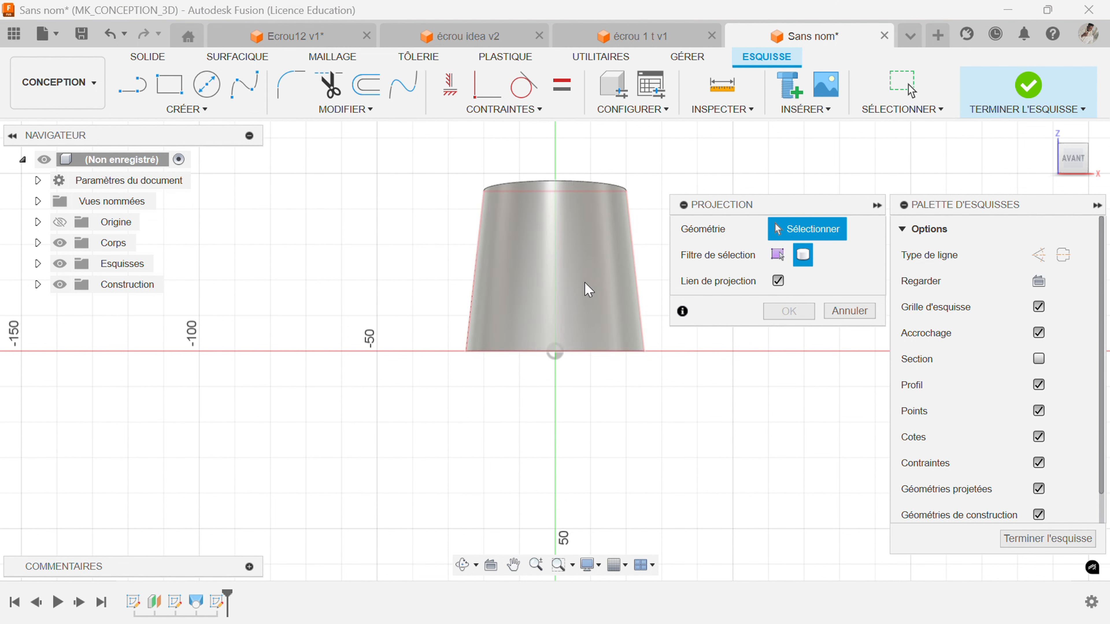
{"action": "left_click", "coordinate": [777, 255]}
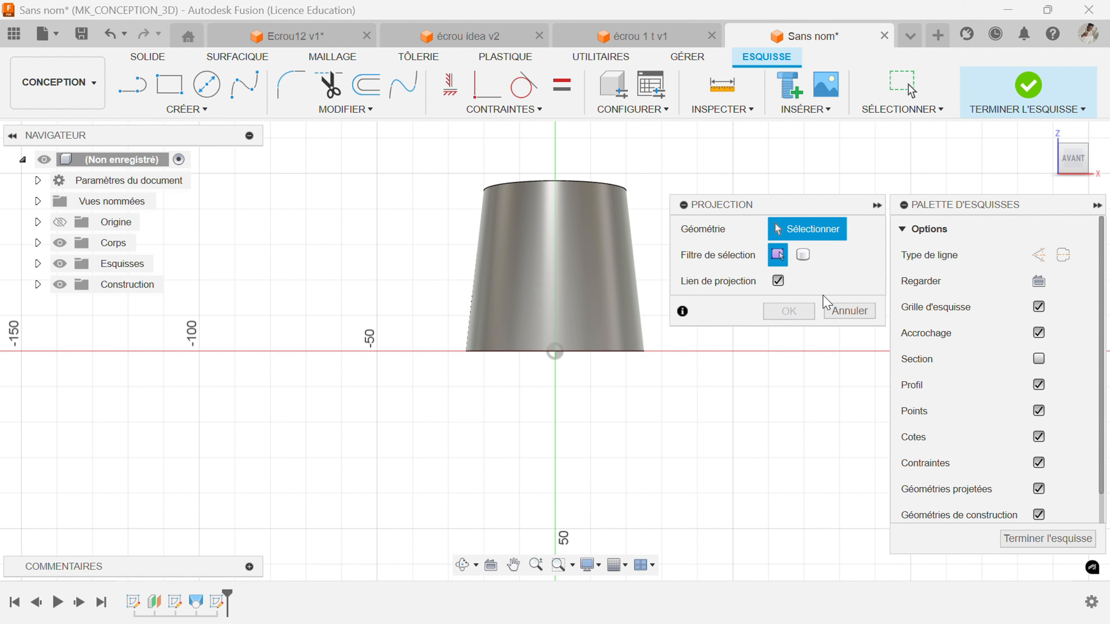
{"action": "left_click", "coordinate": [803, 255]}
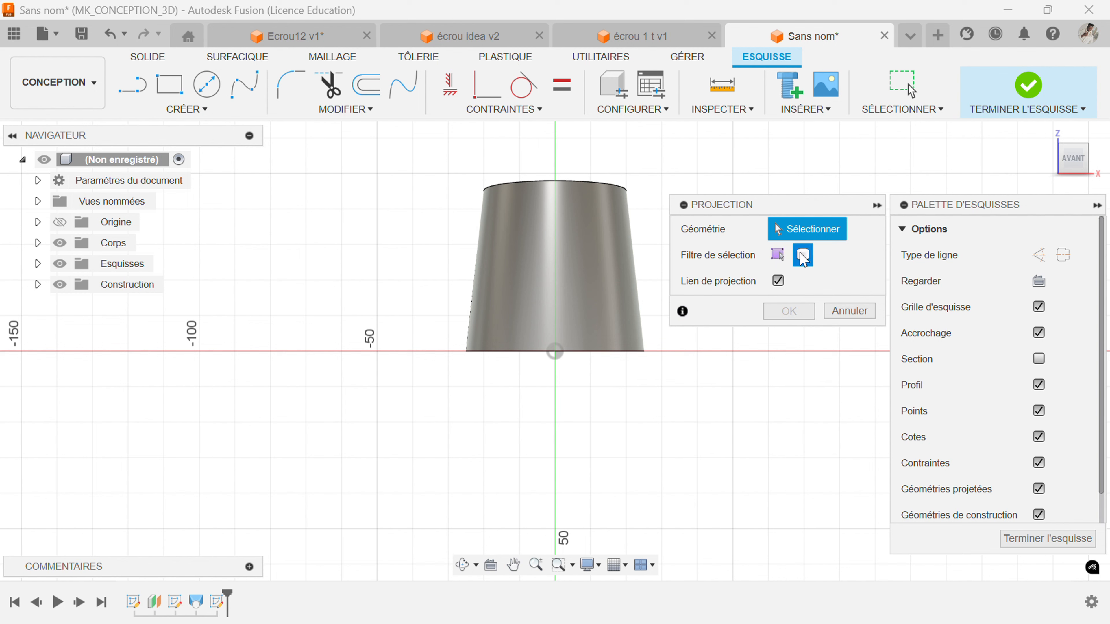
{"action": "left_click", "coordinate": [600, 259]}
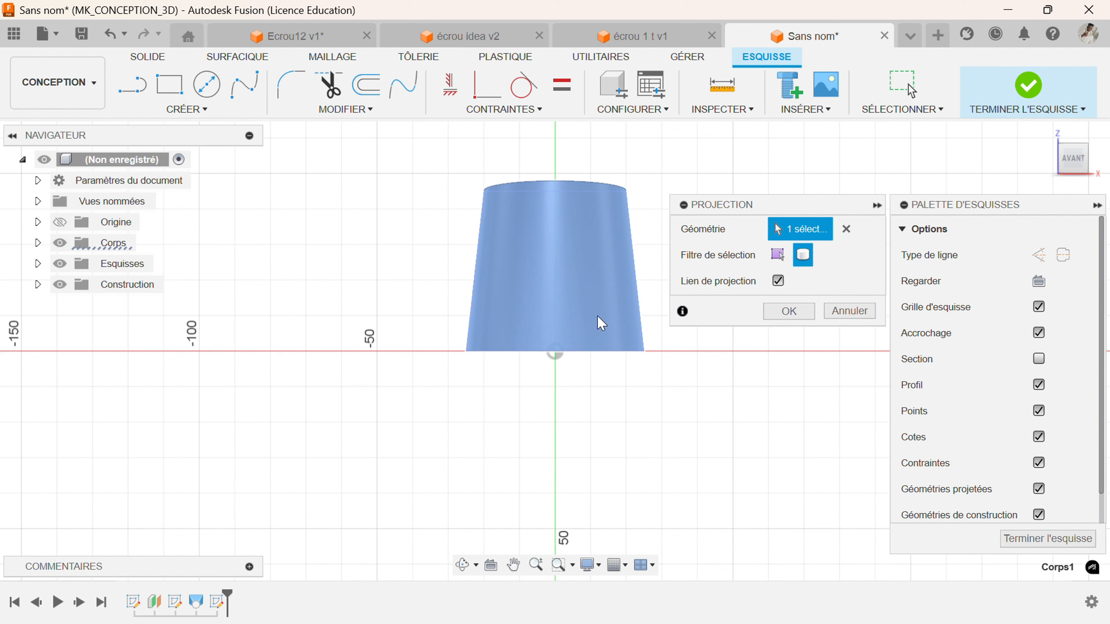
{"action": "left_click", "coordinate": [783, 312]}
Draw a vertical line 65 mm long upward from the origin along the hub's axis and convert it to construction geometry.
{"action": "scroll", "coordinate": [537, 233], "scroll_direction": "up", "scroll_amount": 3}
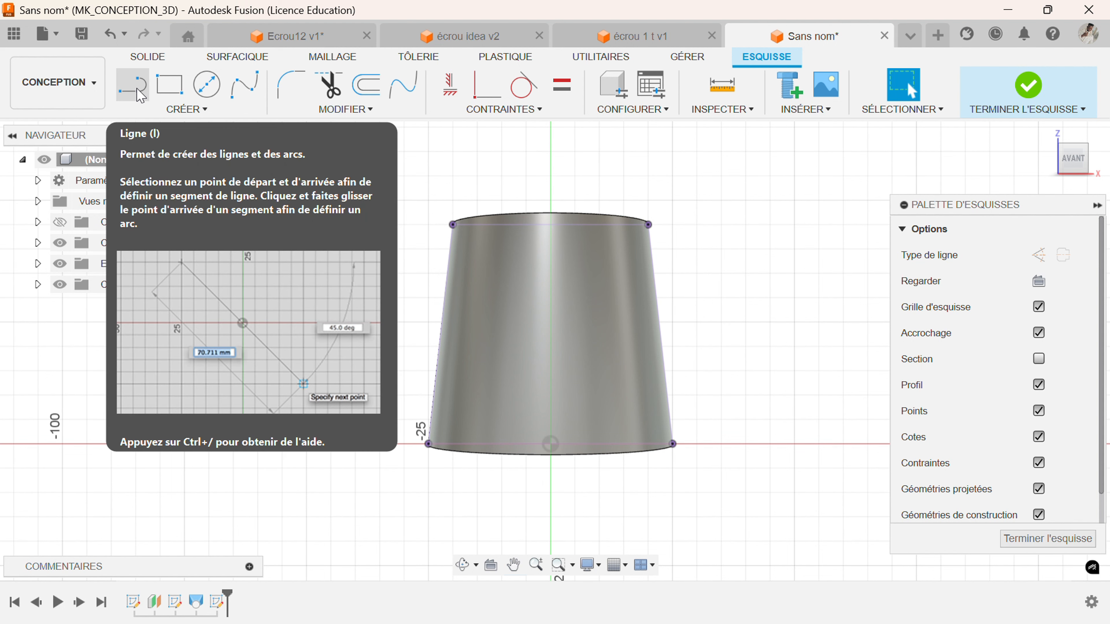
{"action": "left_click", "coordinate": [138, 92]}
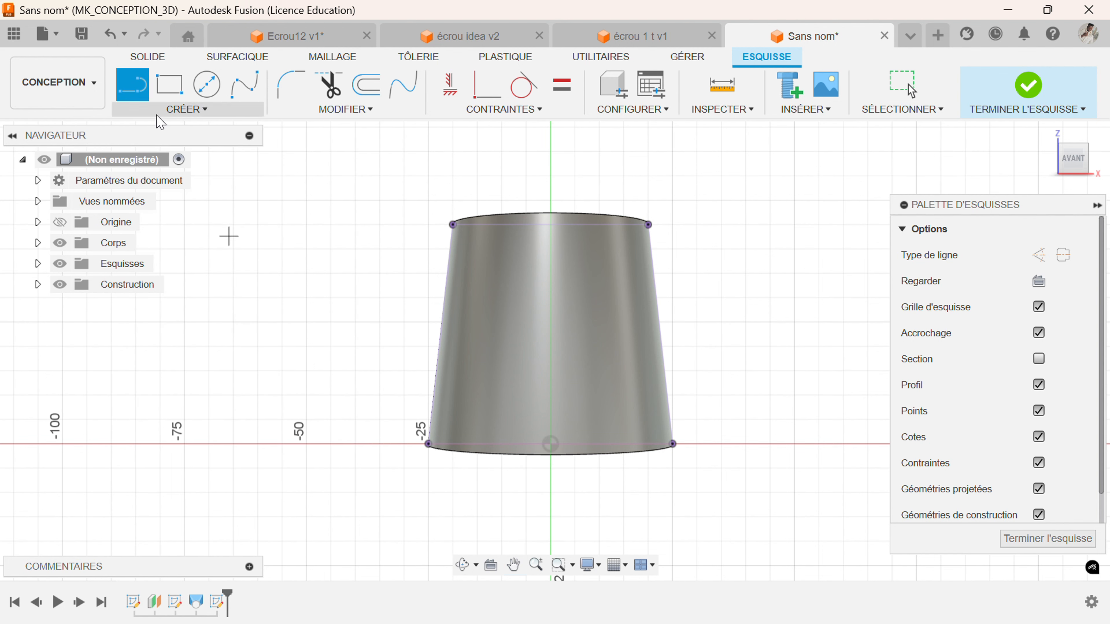
{"action": "left_click", "coordinate": [550, 449]}
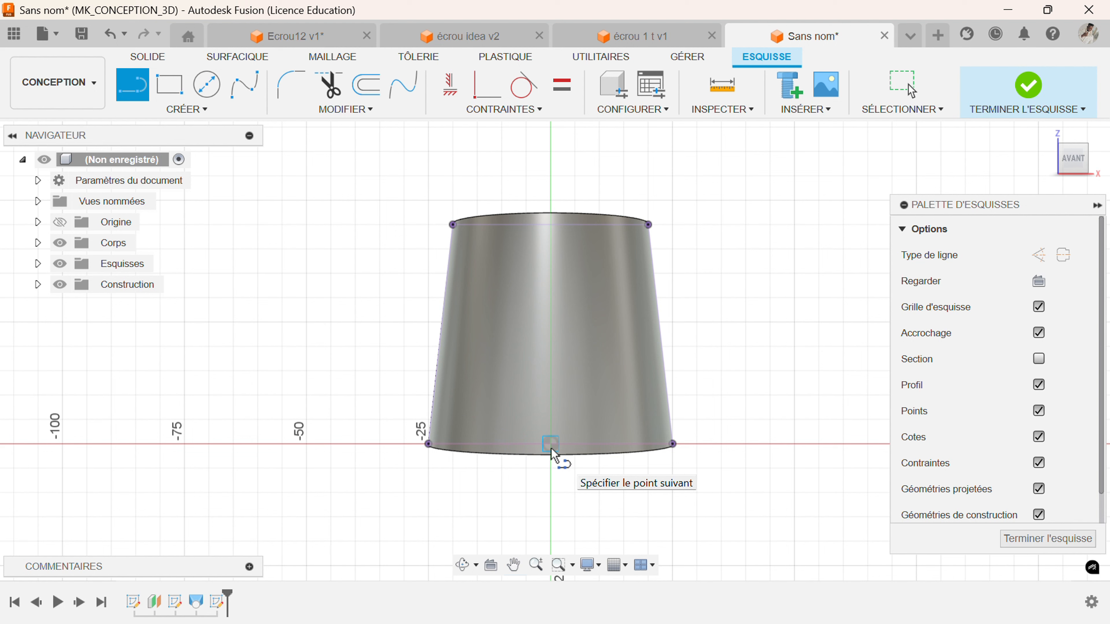
{"action": "left_click", "coordinate": [551, 127]}
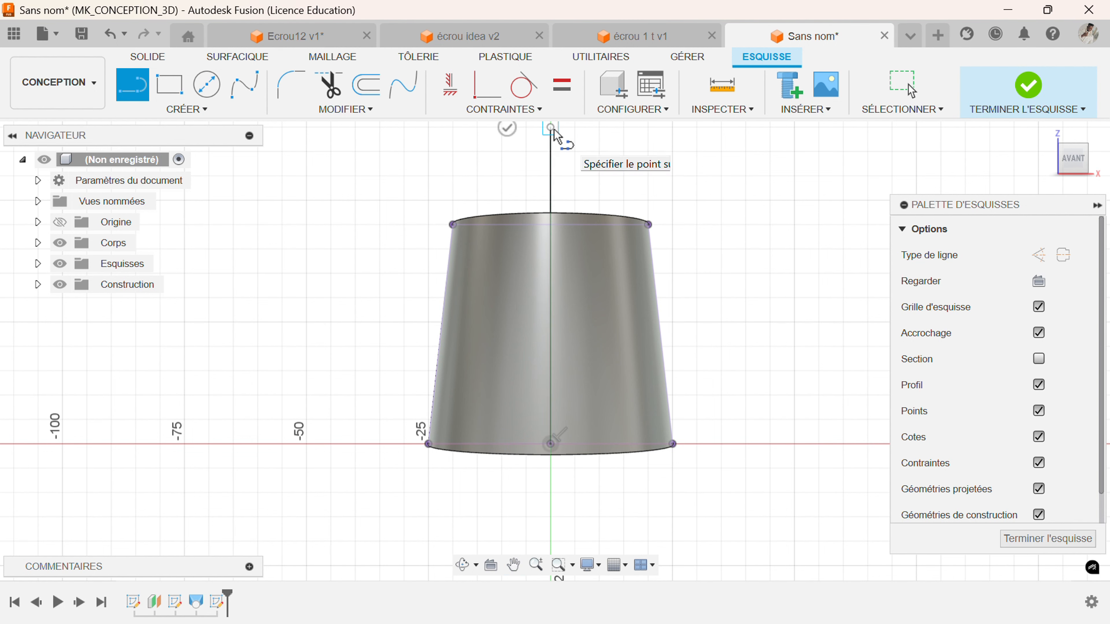
{"action": "right_click", "coordinate": [341, 216]}
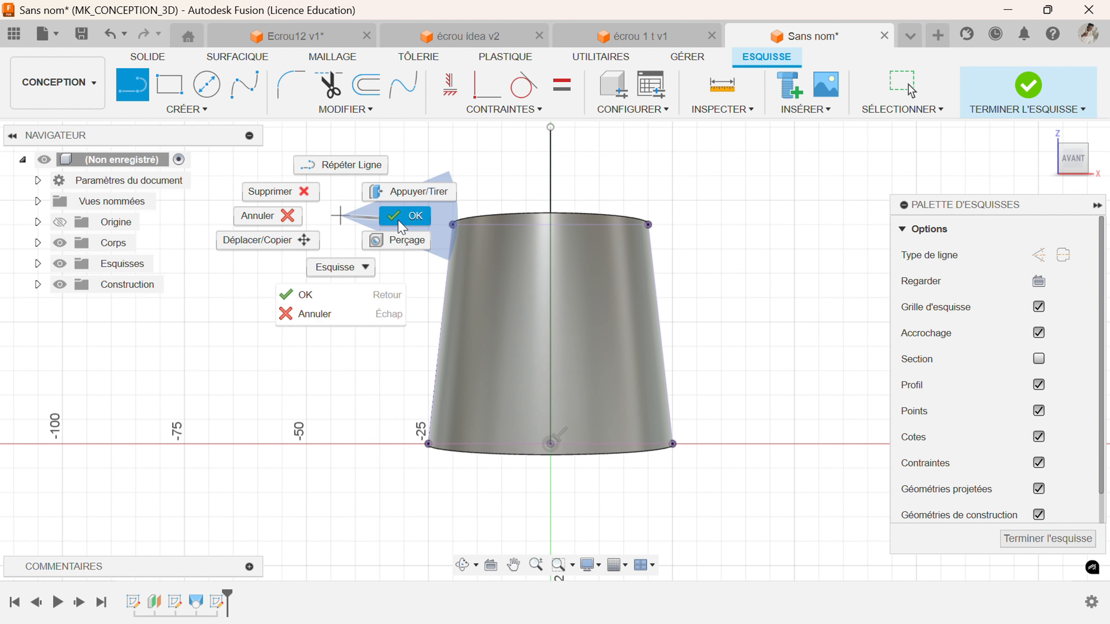
{"action": "left_click", "coordinate": [402, 226]}
{"action": "left_click", "coordinate": [550, 192]}
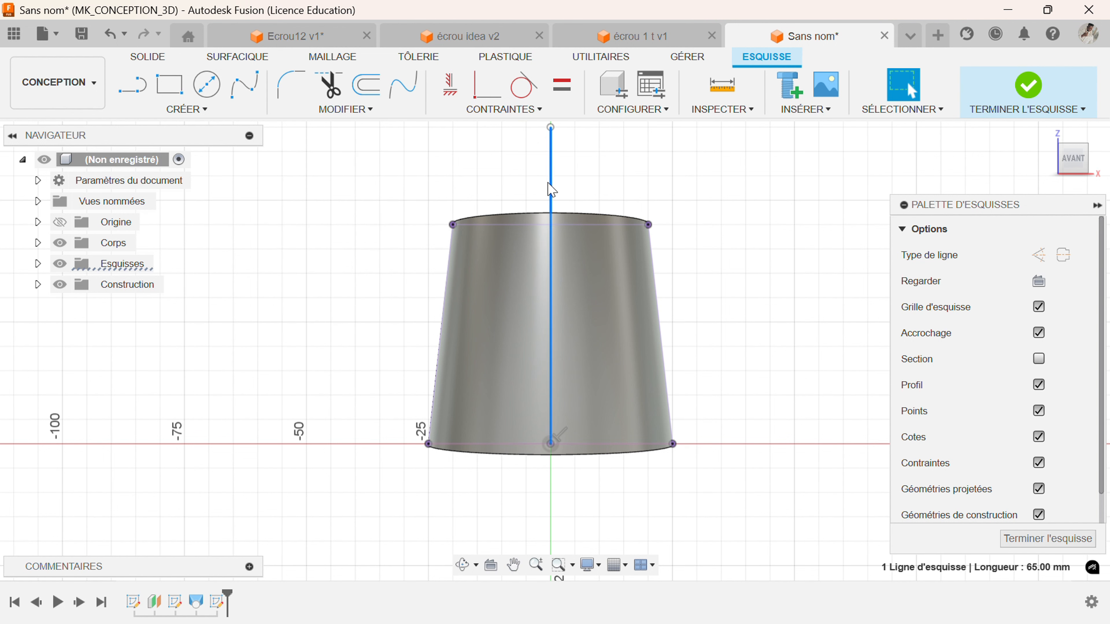
{"action": "right_click", "coordinate": [495, 188]}
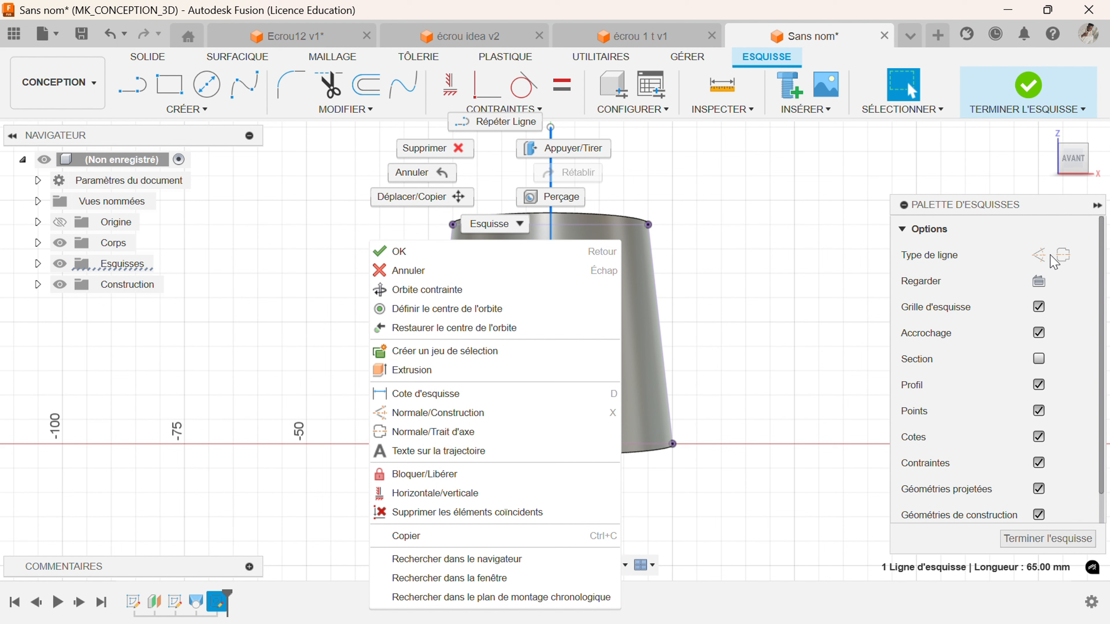
{"action": "left_click", "coordinate": [437, 413]}
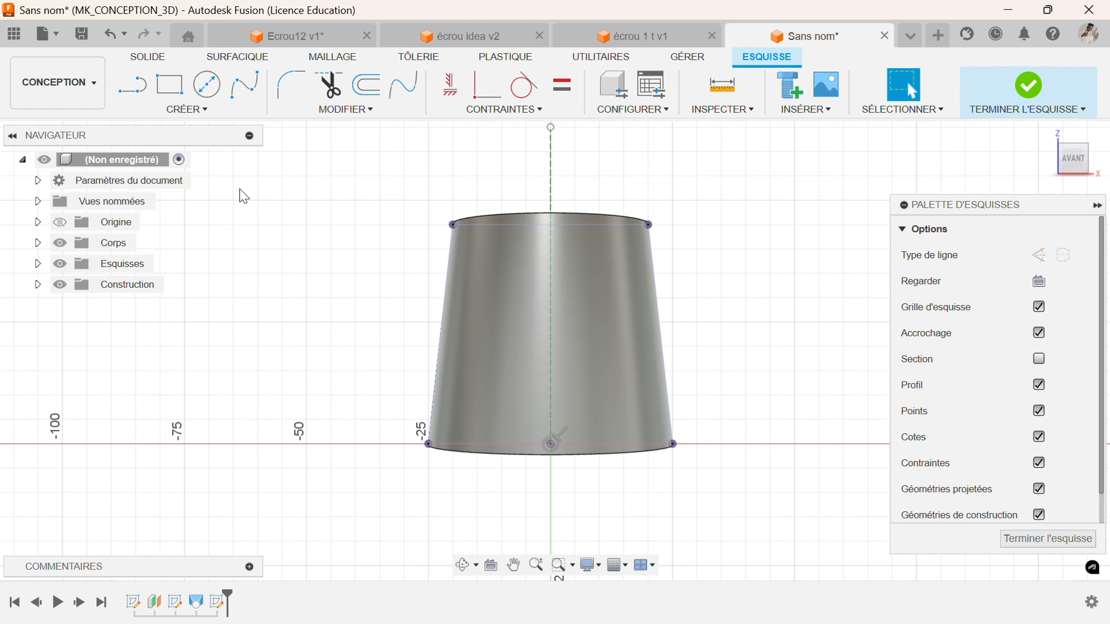
Draw a 50 mm diameter circle to the left of the hub and move it farther up and away from the hub.
{"action": "key", "text": "c"}
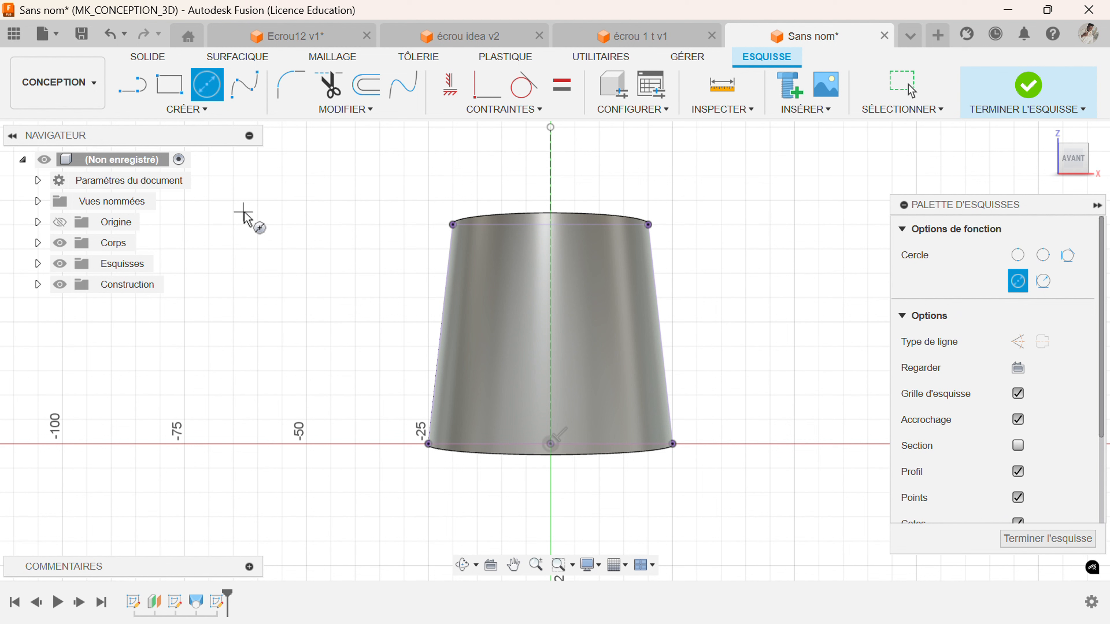
{"action": "left_click", "coordinate": [309, 253]}
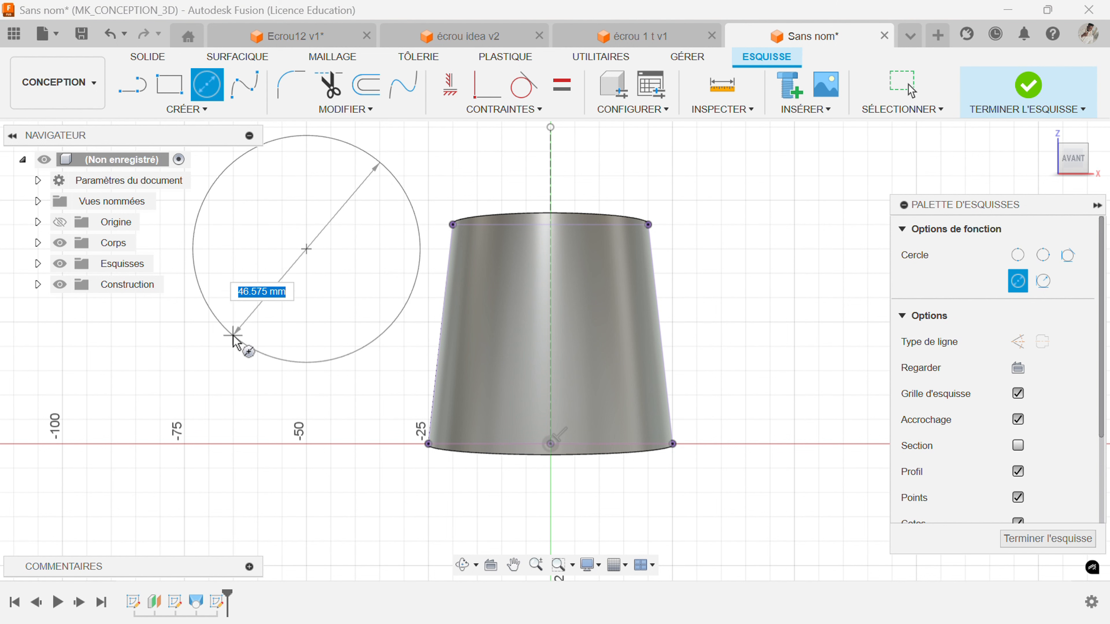
{"action": "type", "text": "50"}
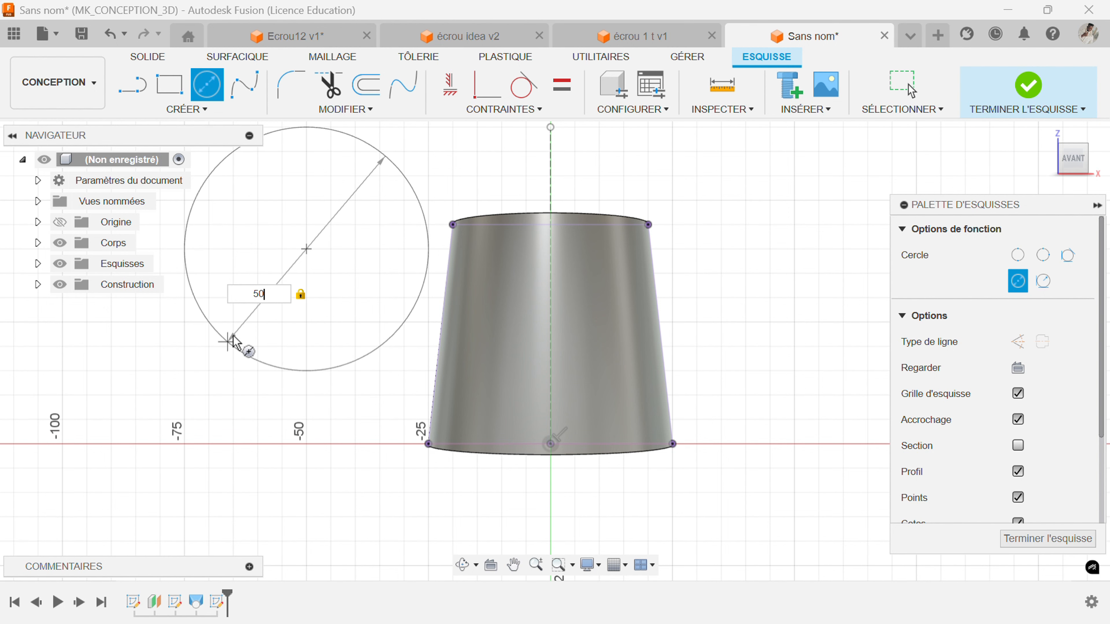
{"action": "key", "text": "Return"}
{"action": "key", "text": "Escape"}
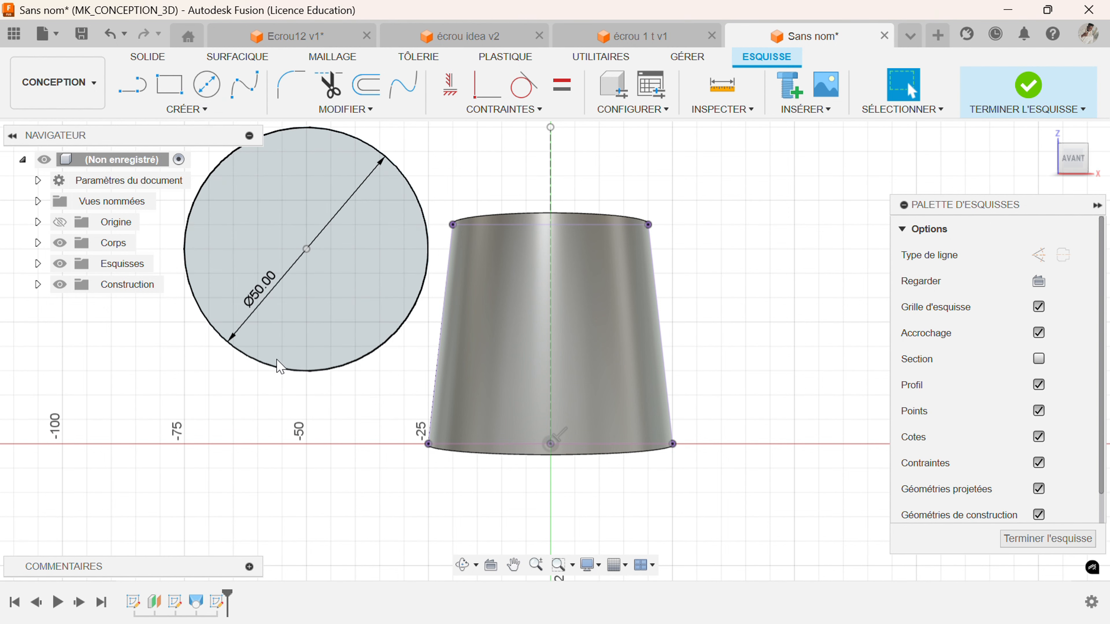
{"action": "scroll", "coordinate": [291, 358], "scroll_direction": "down", "scroll_amount": 2}
{"action": "middle_click_drag", "start_coordinate": [374, 377], "coordinate": [478, 418]}
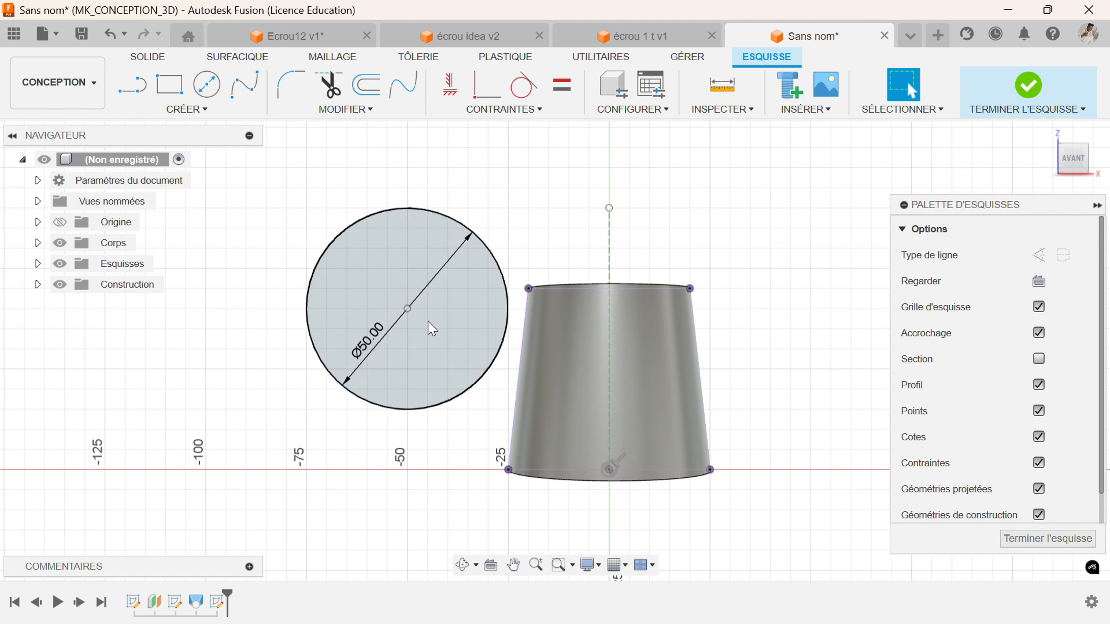
{"action": "left_click_drag", "start_coordinate": [407, 309], "coordinate": [346, 268]}
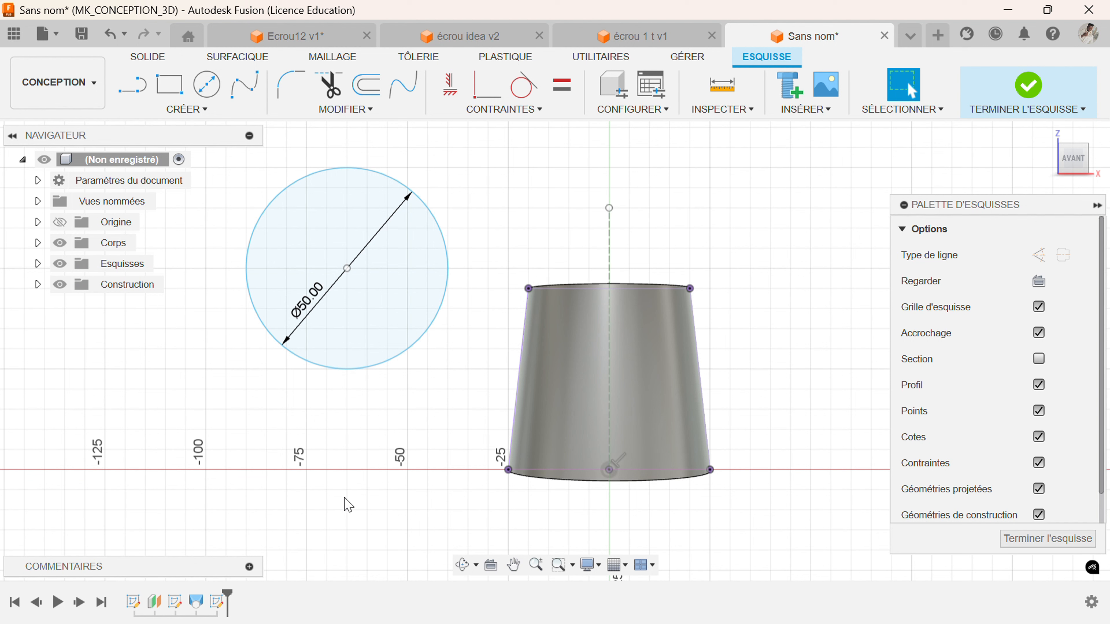
Dimension the circle centre's vertical distance from the hub outline's lower left corner as 65 mm.
{"action": "key", "text": "d"}
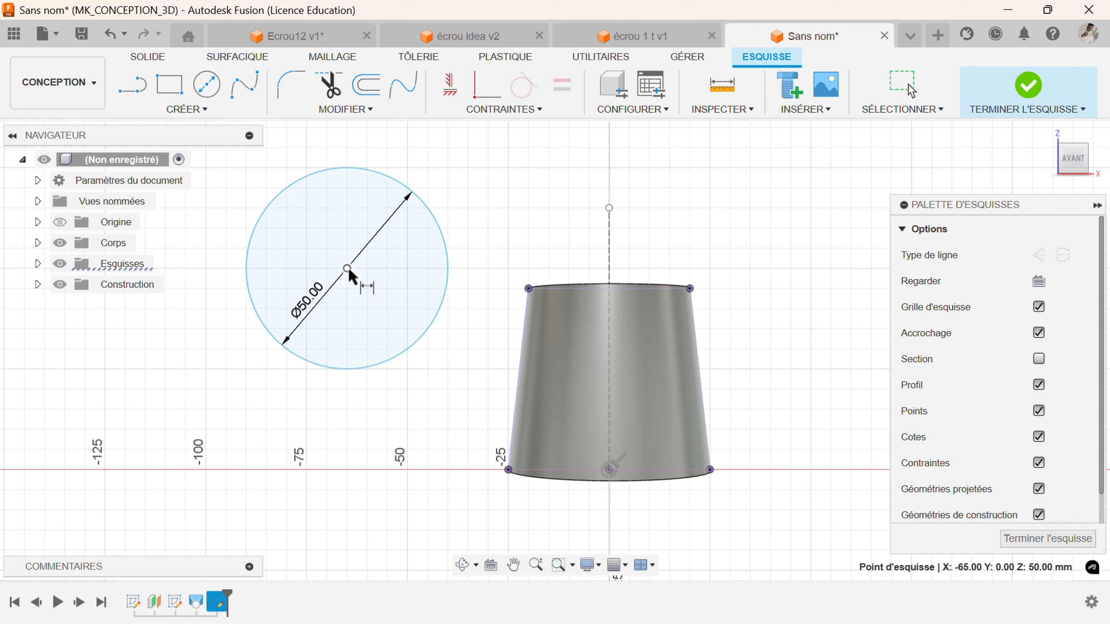
{"action": "left_click", "coordinate": [508, 470]}
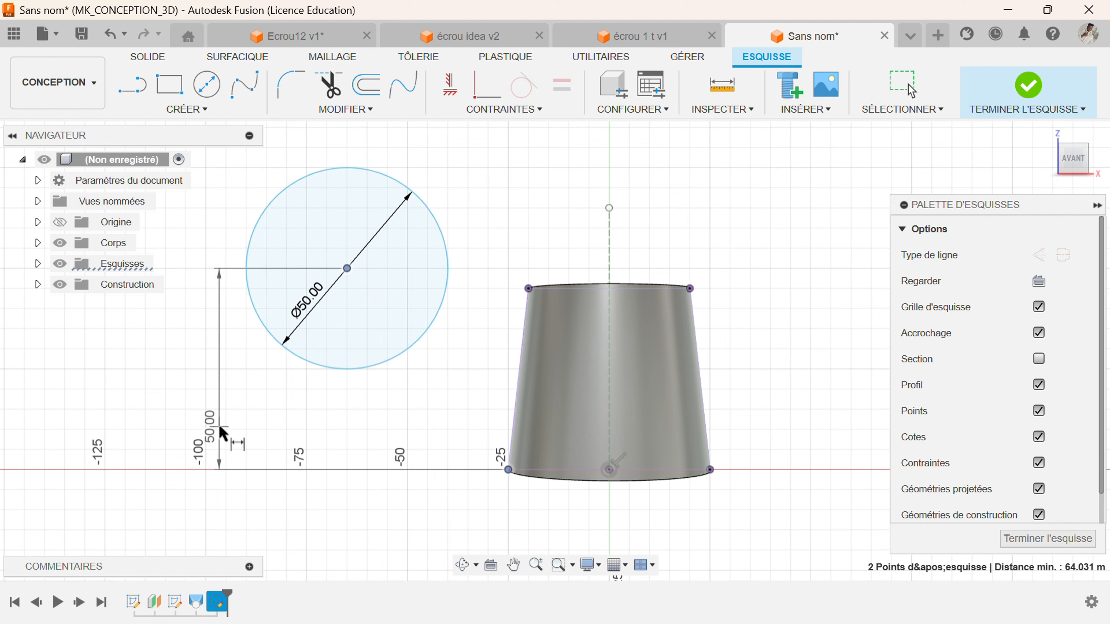
{"action": "left_click", "coordinate": [222, 431]}
{"action": "type", "text": "65"}
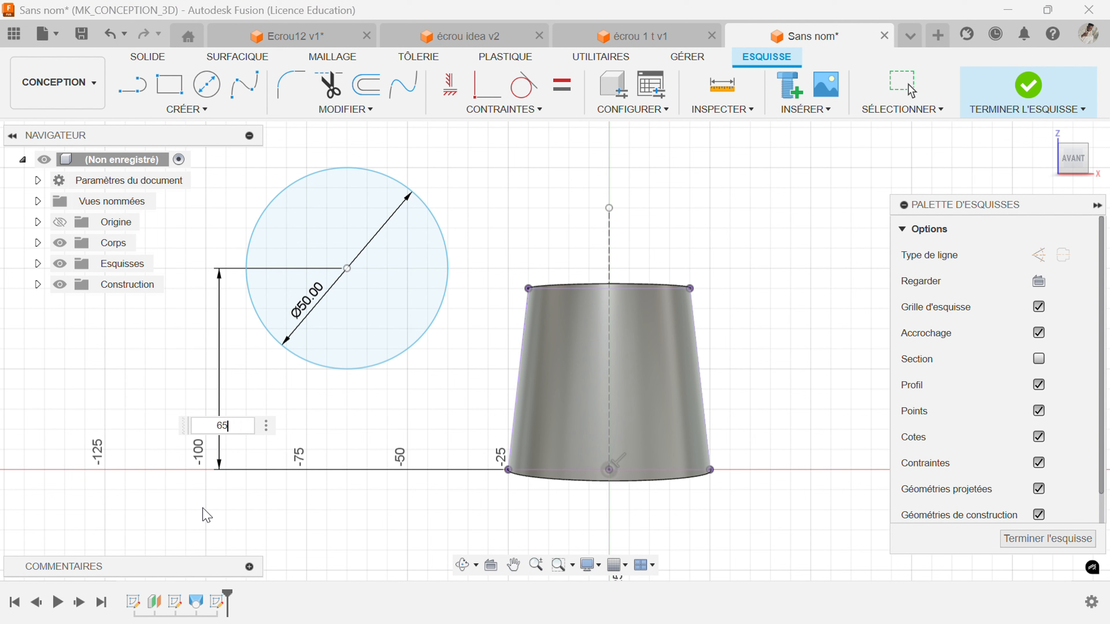
{"action": "key", "text": "Return"}
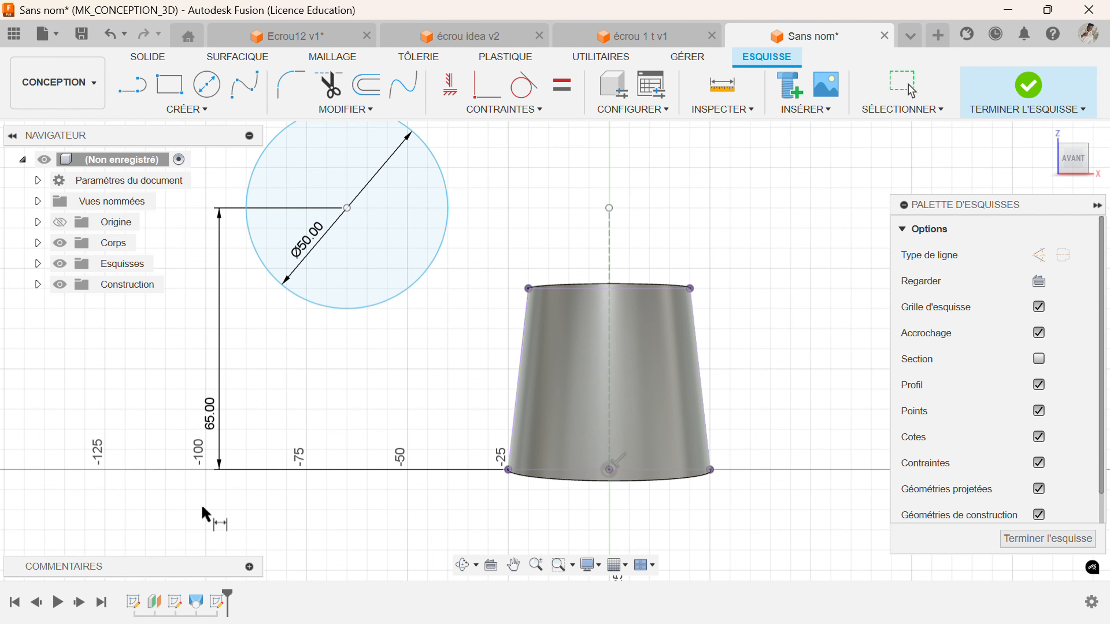
Dimension the circle centre's horizontal distance from the hub outline's lower left corner as 35 mm.
{"action": "left_click", "coordinate": [347, 208]}
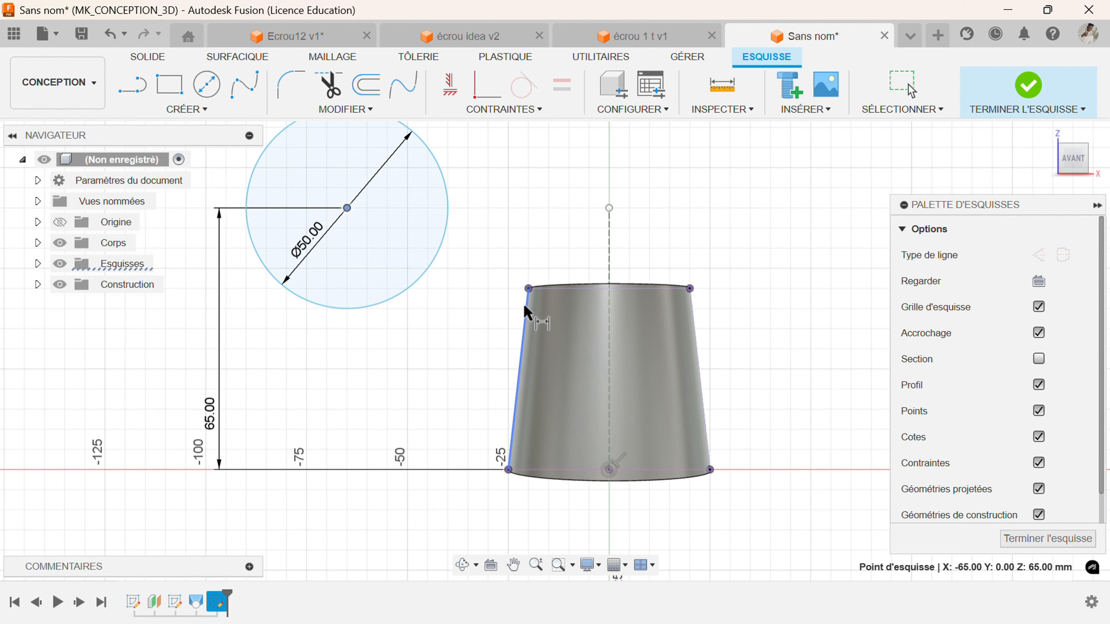
{"action": "left_click", "coordinate": [507, 471]}
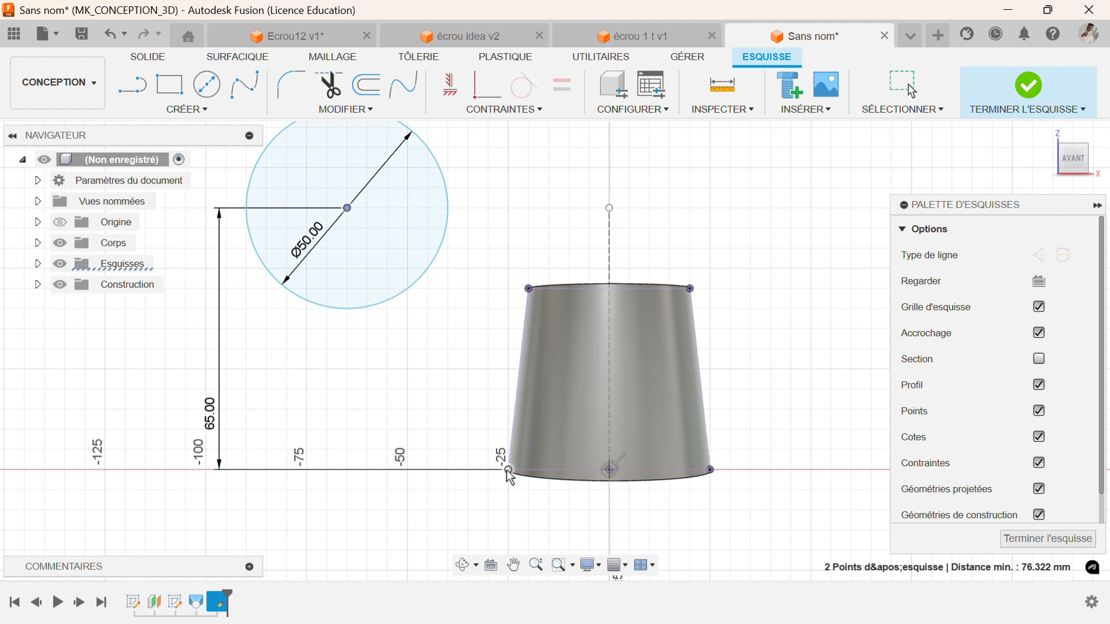
{"action": "left_click", "coordinate": [424, 532]}
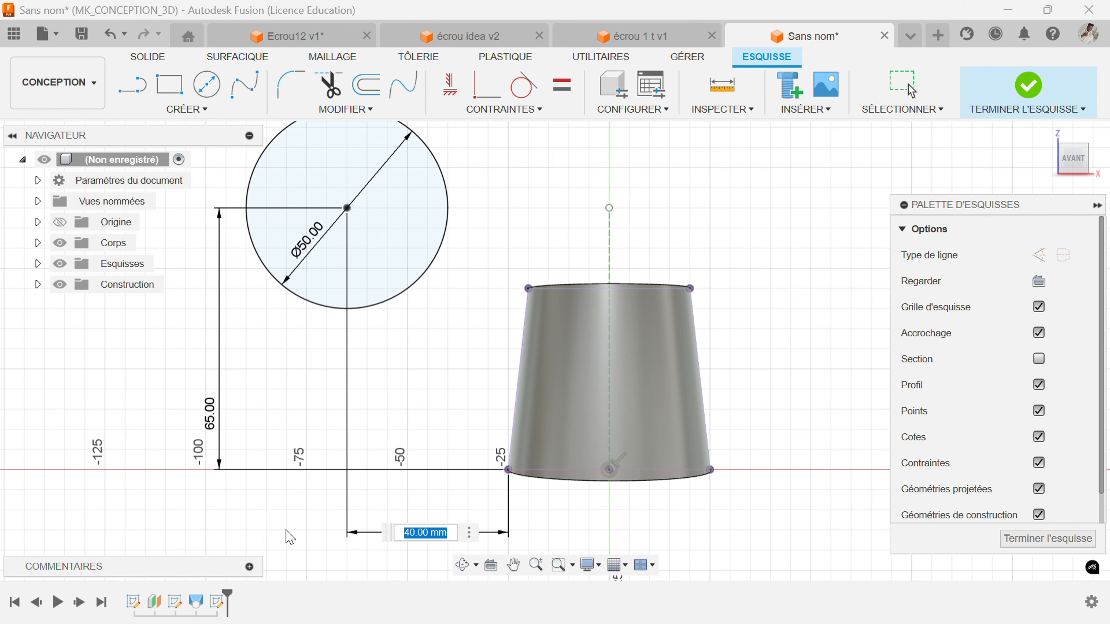
{"action": "type", "text": "35"}
{"action": "key", "text": "Return"}
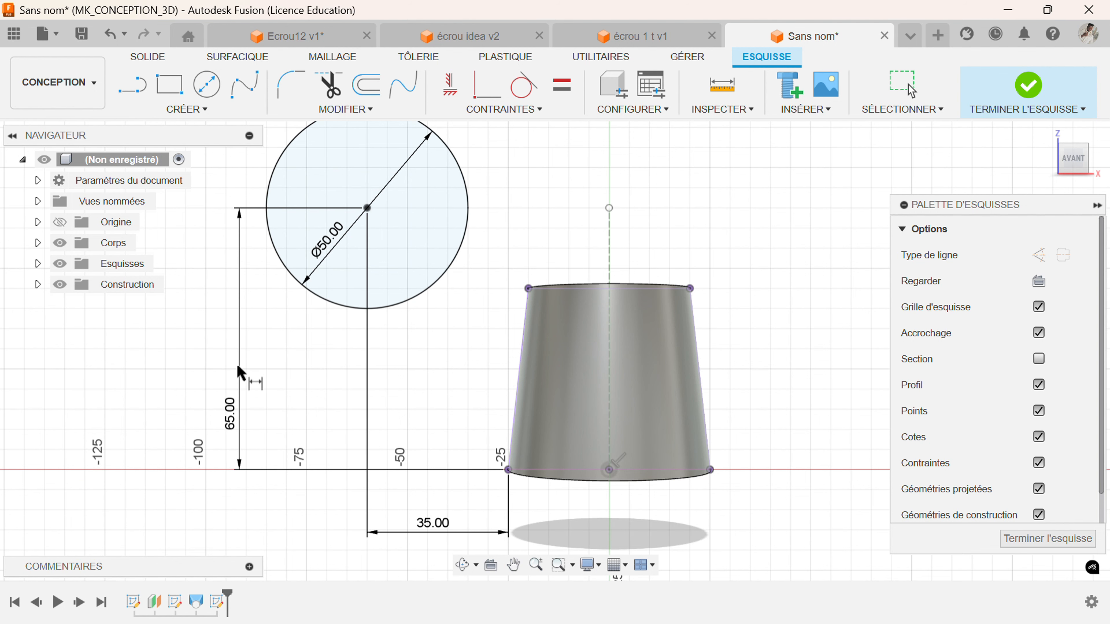
{"action": "right_click", "coordinate": [153, 411]}
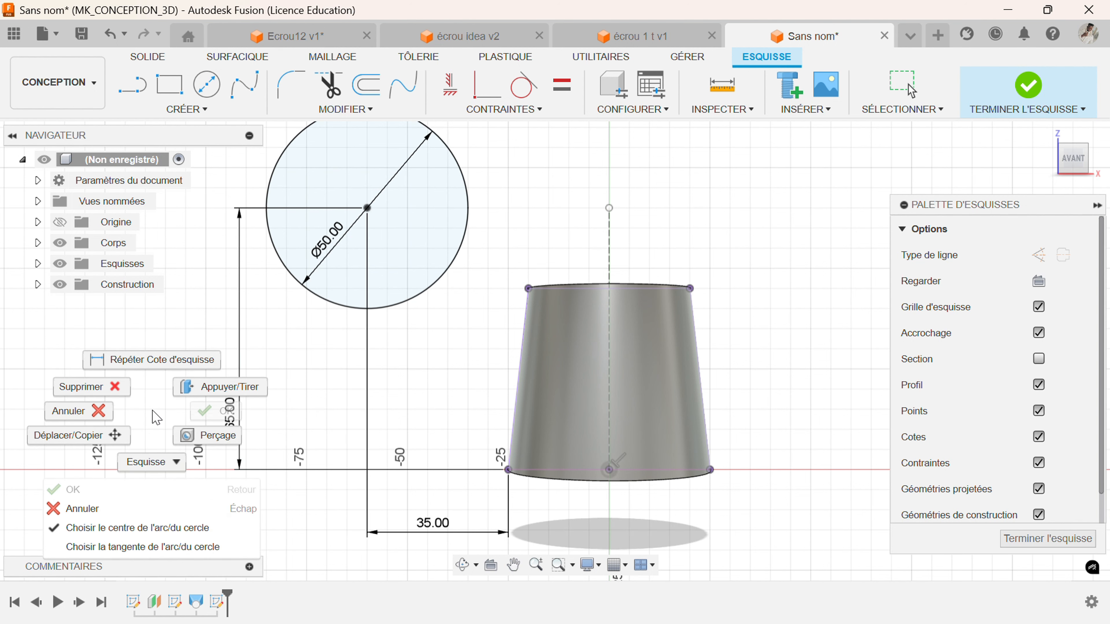
{"action": "left_click", "coordinate": [100, 406]}
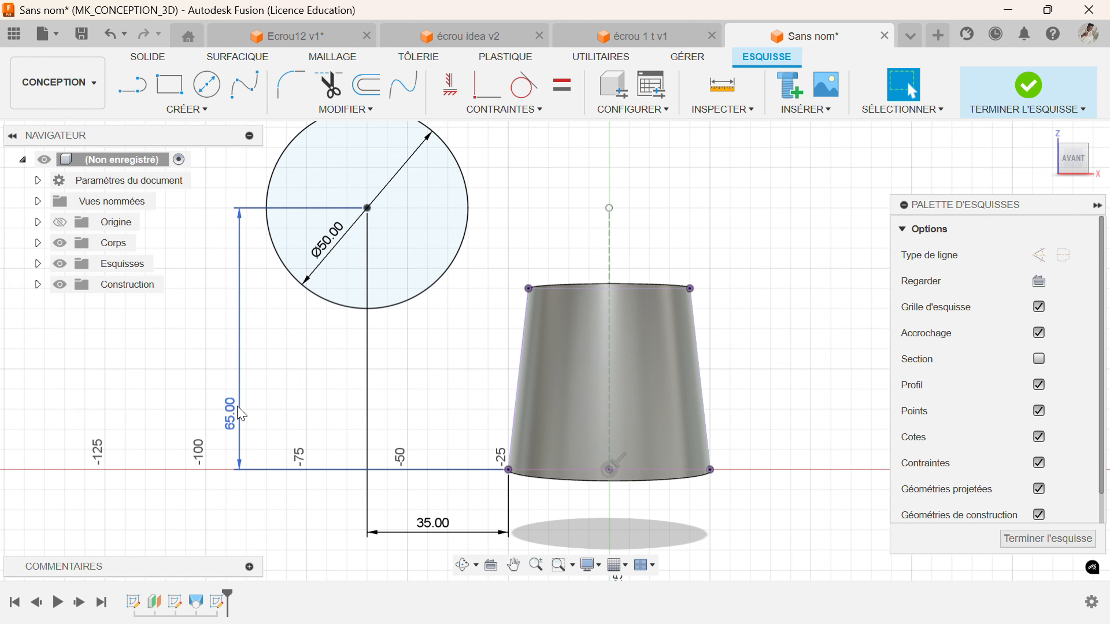
Set the circle centre's height above the hub's base to 60 mm and hide the sketch dimensions.
{"action": "double_click", "coordinate": [226, 408]}
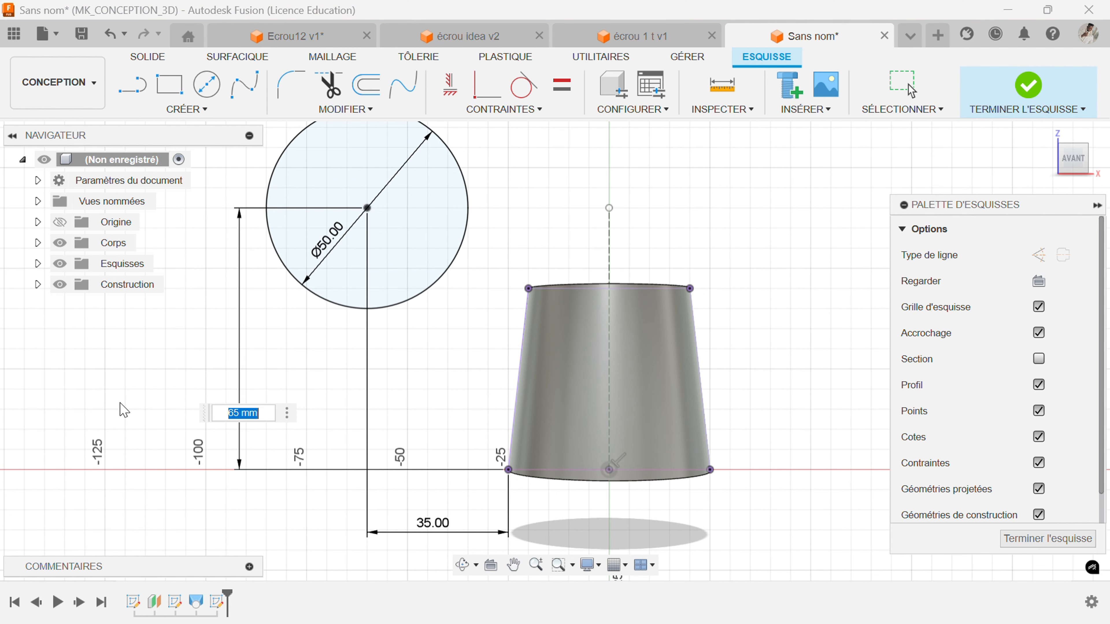
{"action": "type", "text": "60"}
{"action": "key", "text": "Return"}
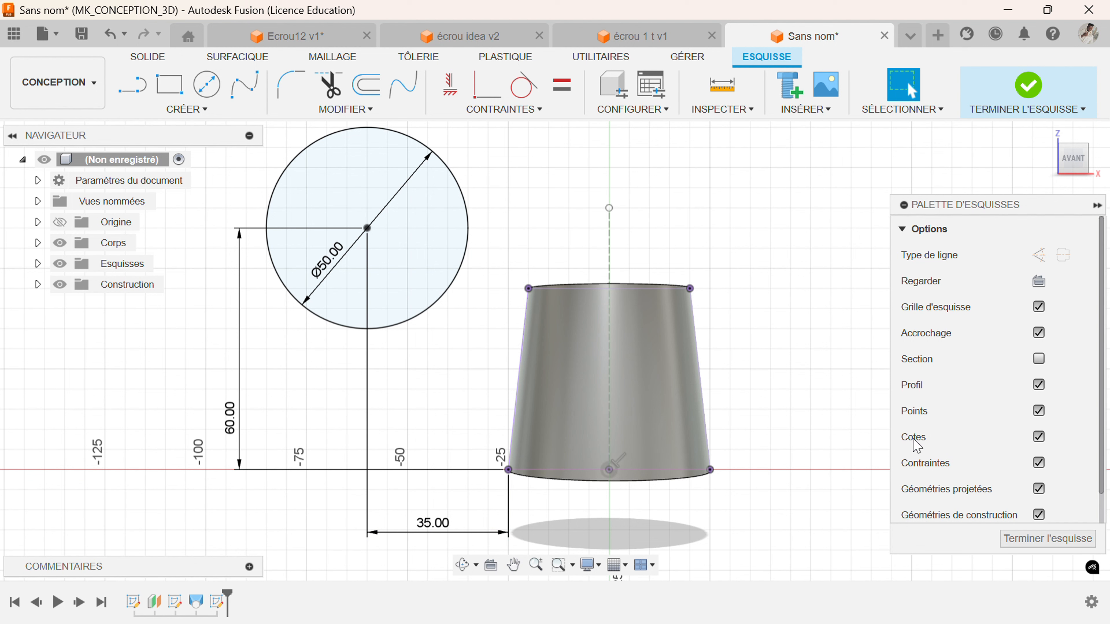
{"action": "left_click", "coordinate": [1039, 437]}
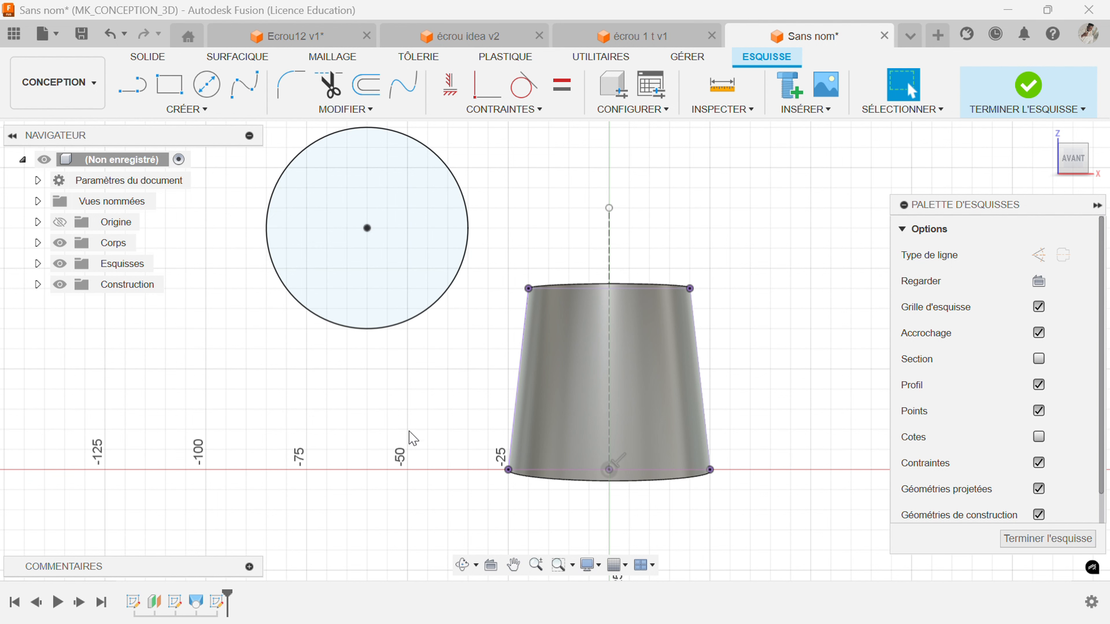
Draw two lines joining the circle's upper right and lower left sides to the hub outline's upper and lower left corners.
{"action": "key", "text": "l"}
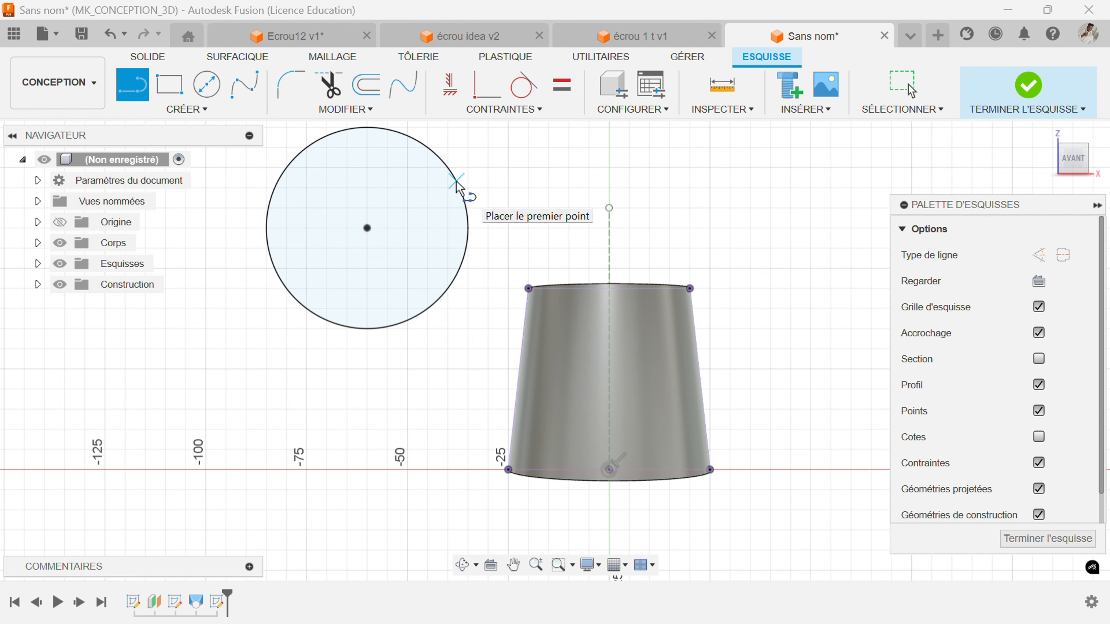
{"action": "left_click", "coordinate": [446, 168]}
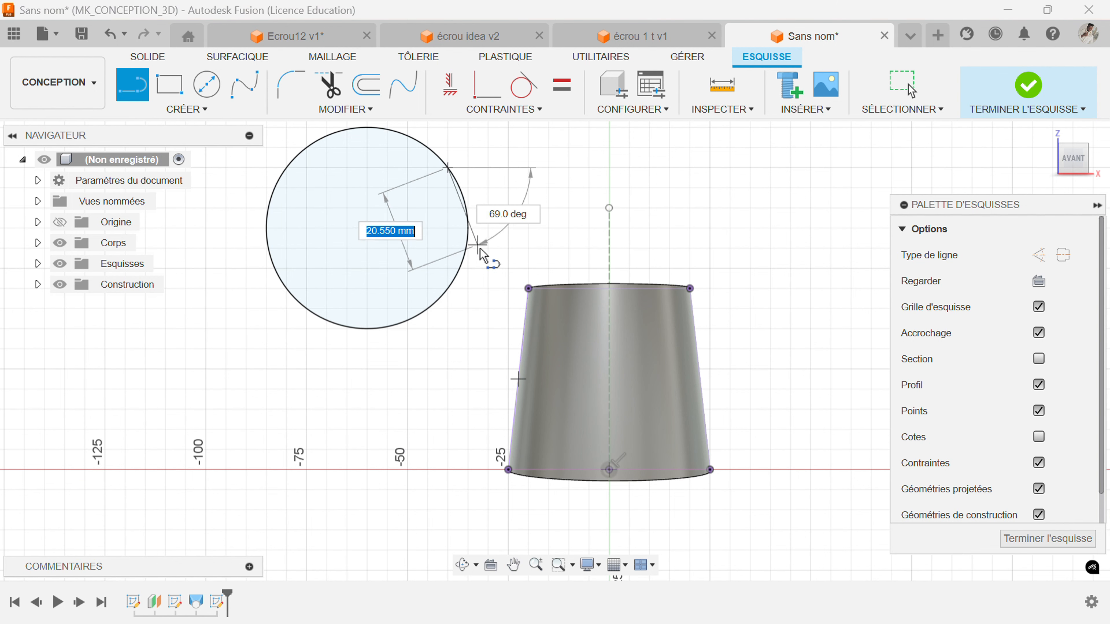
{"action": "double_click", "coordinate": [525, 286]}
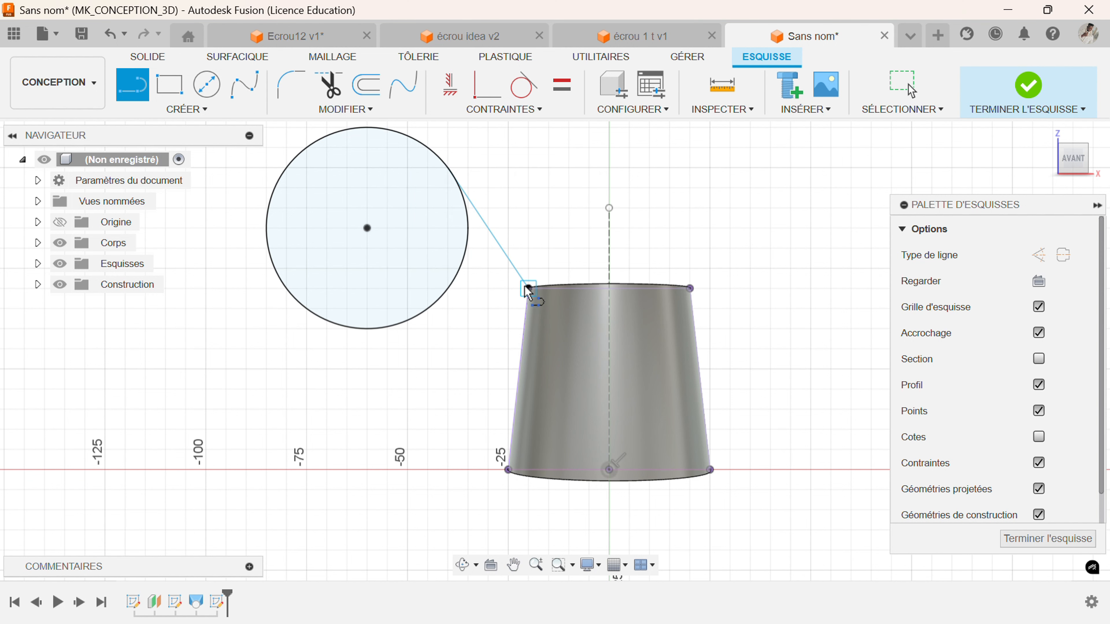
{"action": "left_click", "coordinate": [293, 297]}
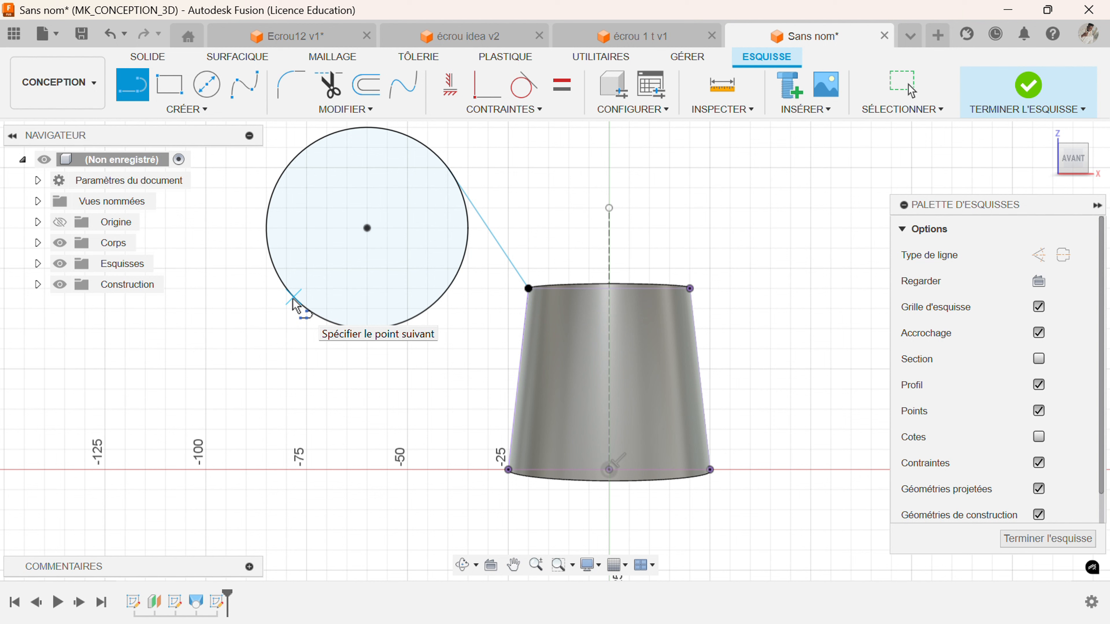
{"action": "left_click", "coordinate": [508, 470]}
{"action": "right_click", "coordinate": [324, 436]}
{"action": "left_click", "coordinate": [368, 440]}
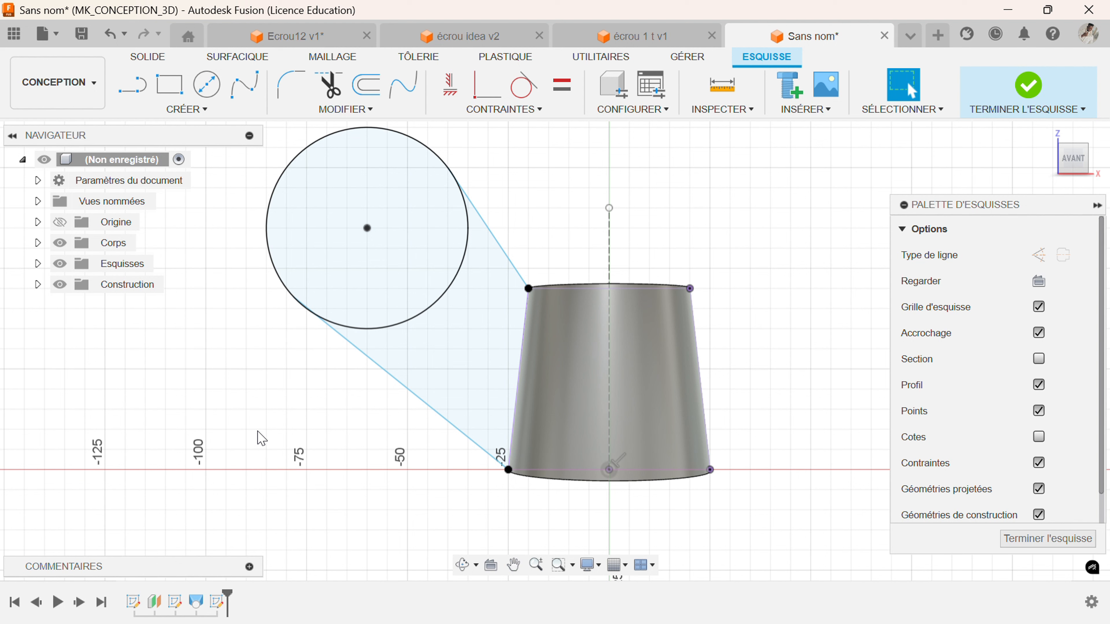
Constrain both the lower and the upper connecting lines tangent to the 50 mm circle.
{"action": "left_click", "coordinate": [355, 330]}
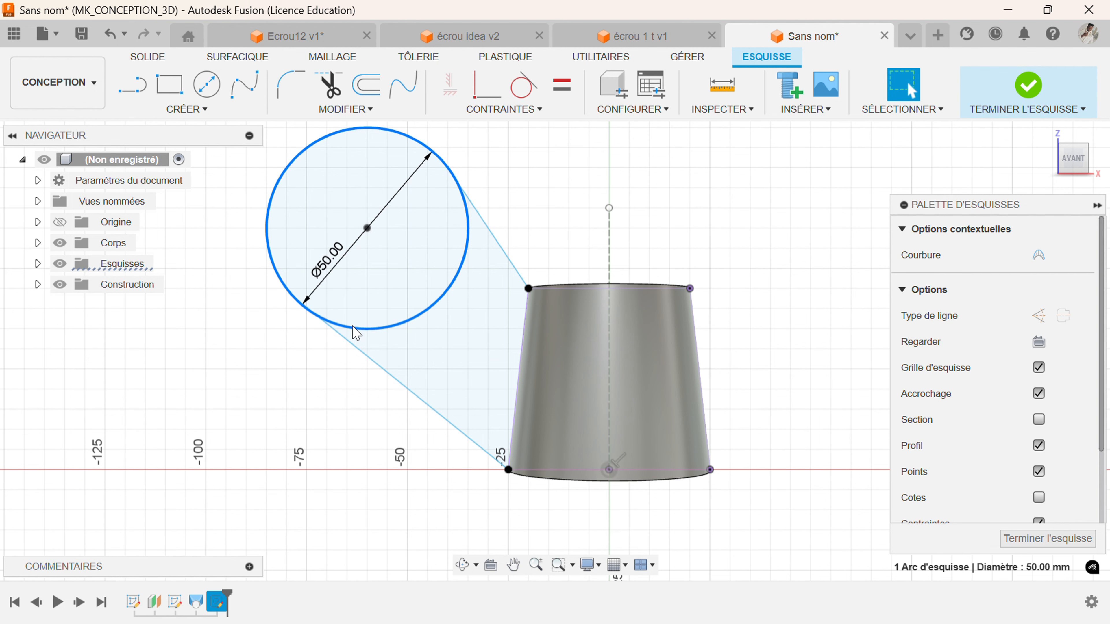
{"action": "left_click", "coordinate": [359, 356], "text": "shift"}
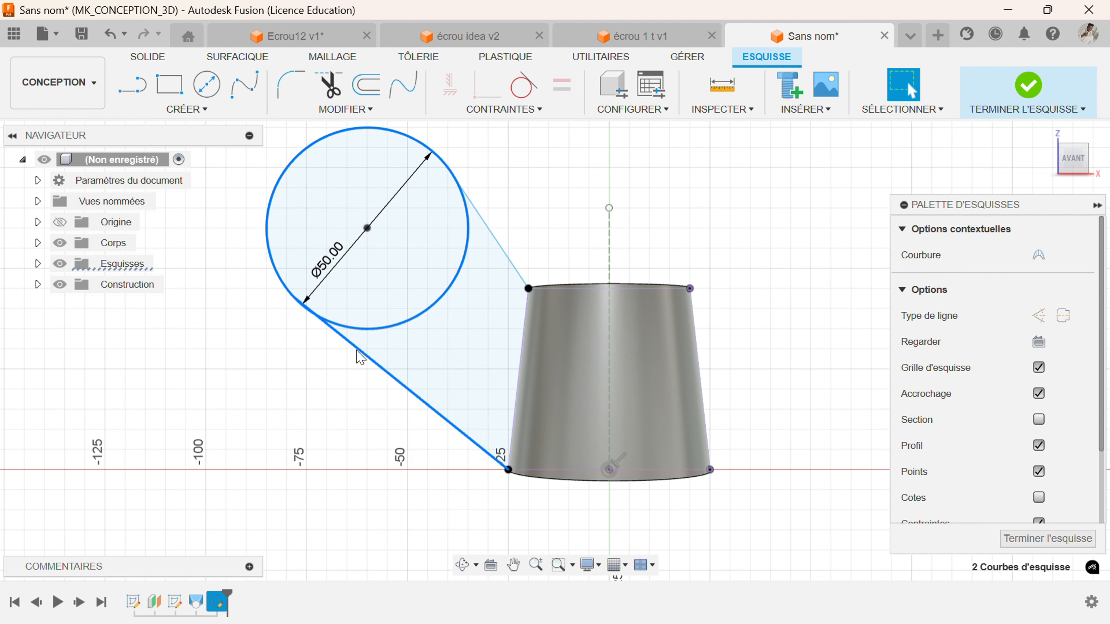
{"action": "right_click", "coordinate": [229, 345]}
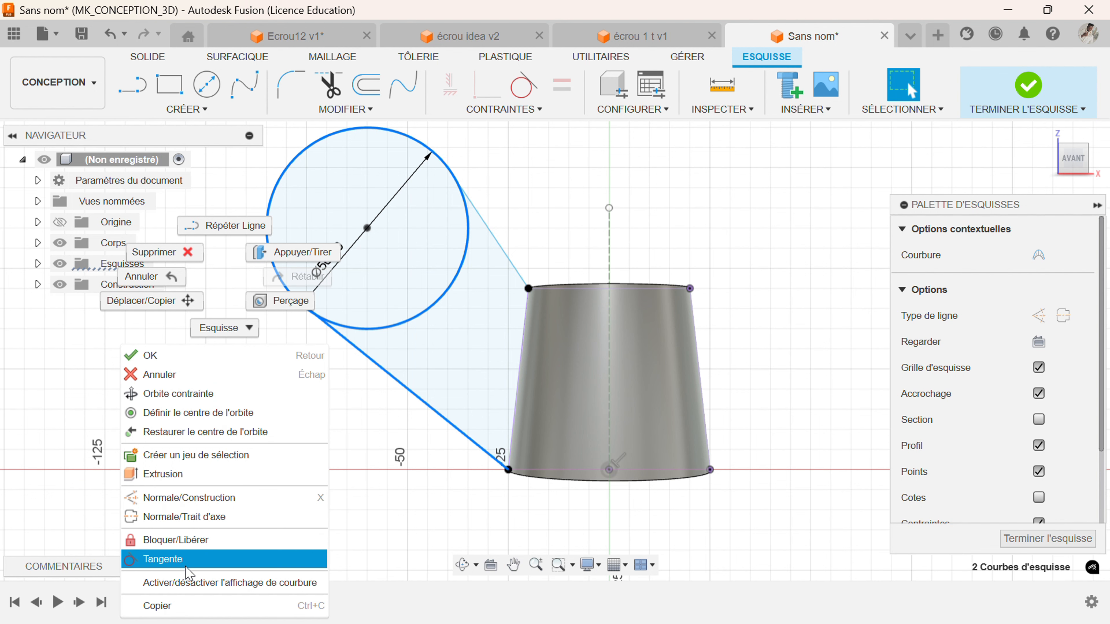
{"action": "left_click", "coordinate": [170, 559]}
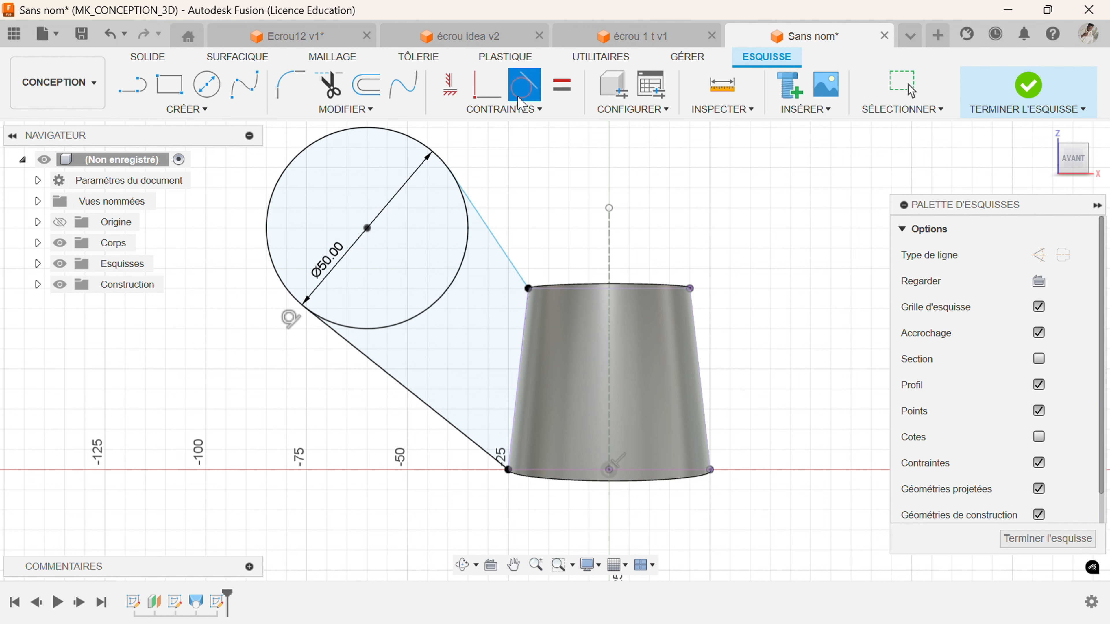
{"action": "left_click", "coordinate": [478, 217]}
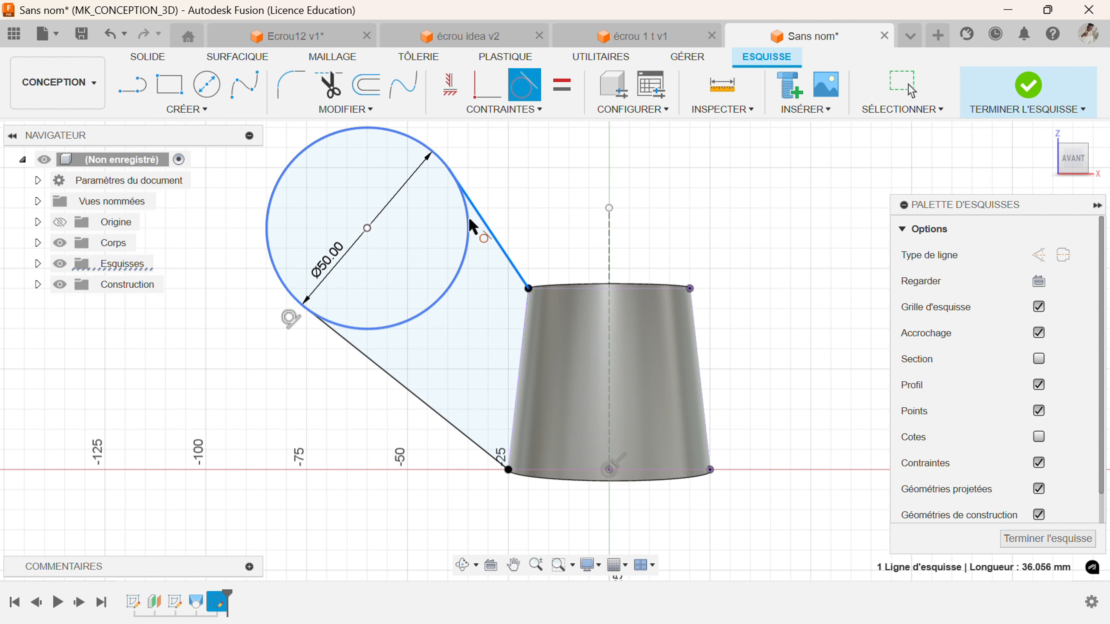
{"action": "left_click", "coordinate": [471, 225]}
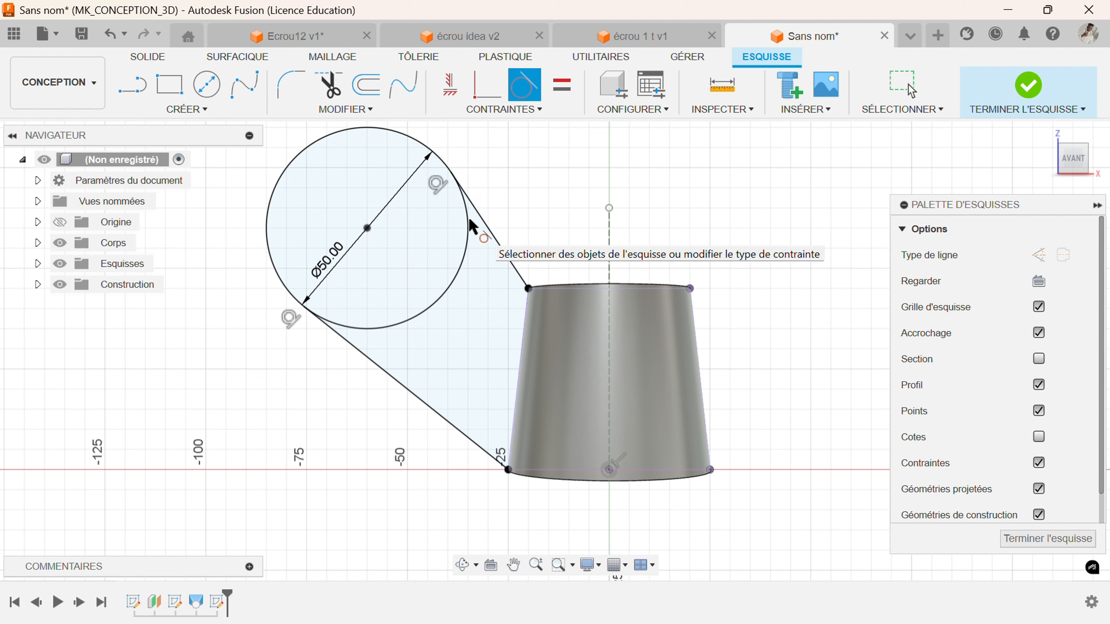
{"action": "right_click", "coordinate": [246, 355]}
{"action": "left_click", "coordinate": [307, 372]}
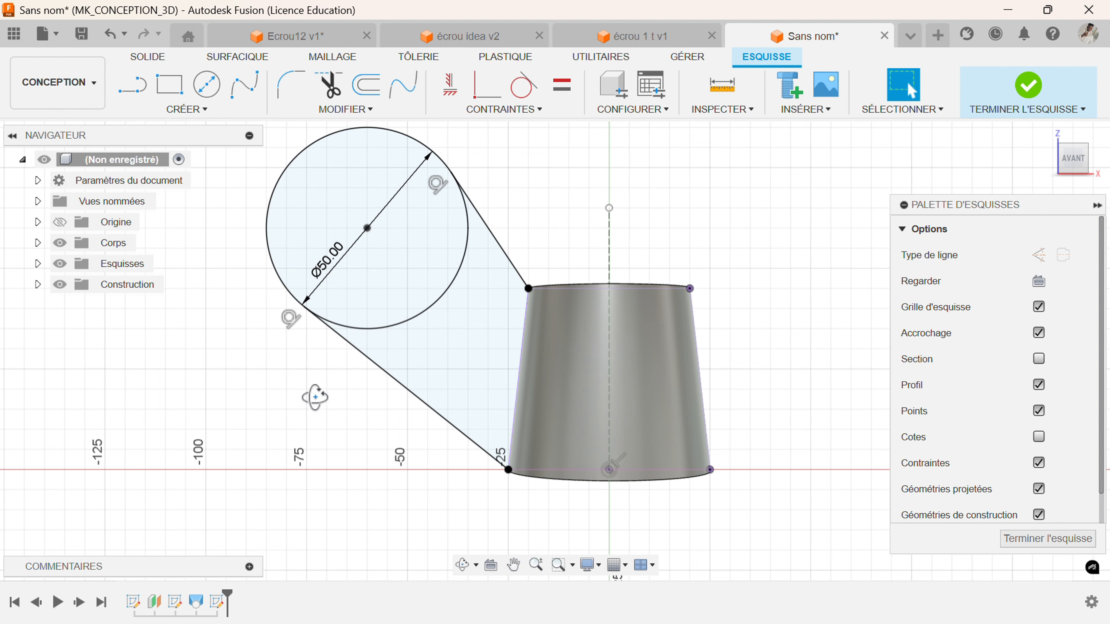
Draw three connected lines inside the hub from its upper left to lower left corner, the first about 6 mm long, extending the upper tangent line.
{"action": "mouse_move", "coordinate": [315, 396]}
{"action": "middle_mouse_down", "text": "shift"}
{"action": "mouse_move", "coordinate": [302, 453]}
{"action": "mouse_move", "coordinate": [311, 496]}
{"action": "middle_mouse_up", "text": "shift"}
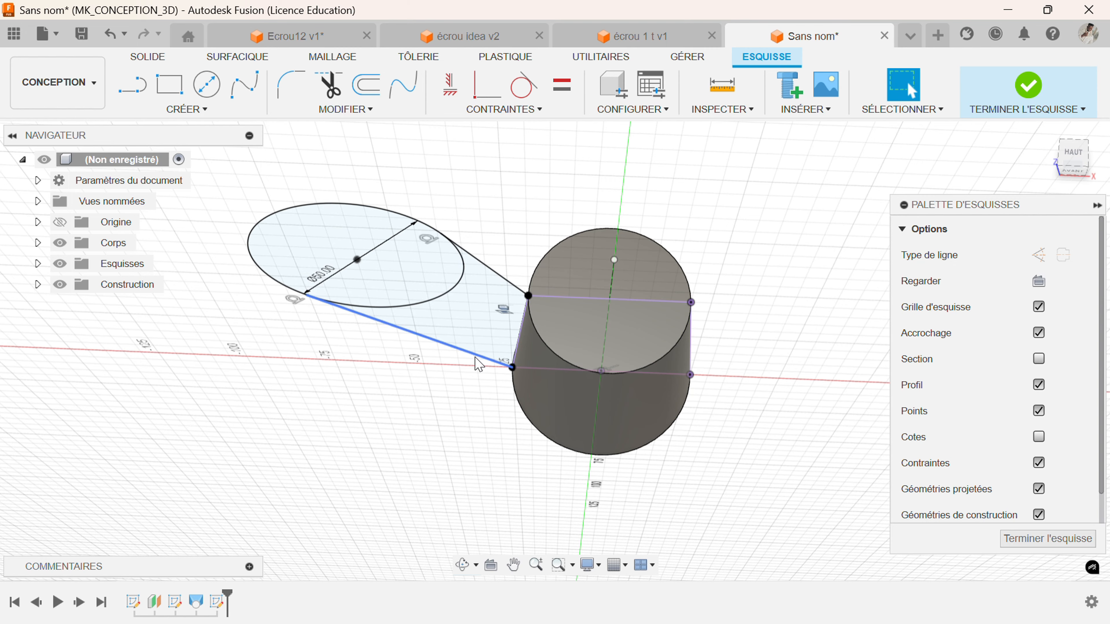
{"action": "mouse_move", "coordinate": [476, 359]}
{"action": "middle_mouse_down", "text": "shift"}
{"action": "mouse_move", "coordinate": [463, 364]}
{"action": "mouse_move", "coordinate": [477, 299]}
{"action": "middle_mouse_up", "text": "shift"}
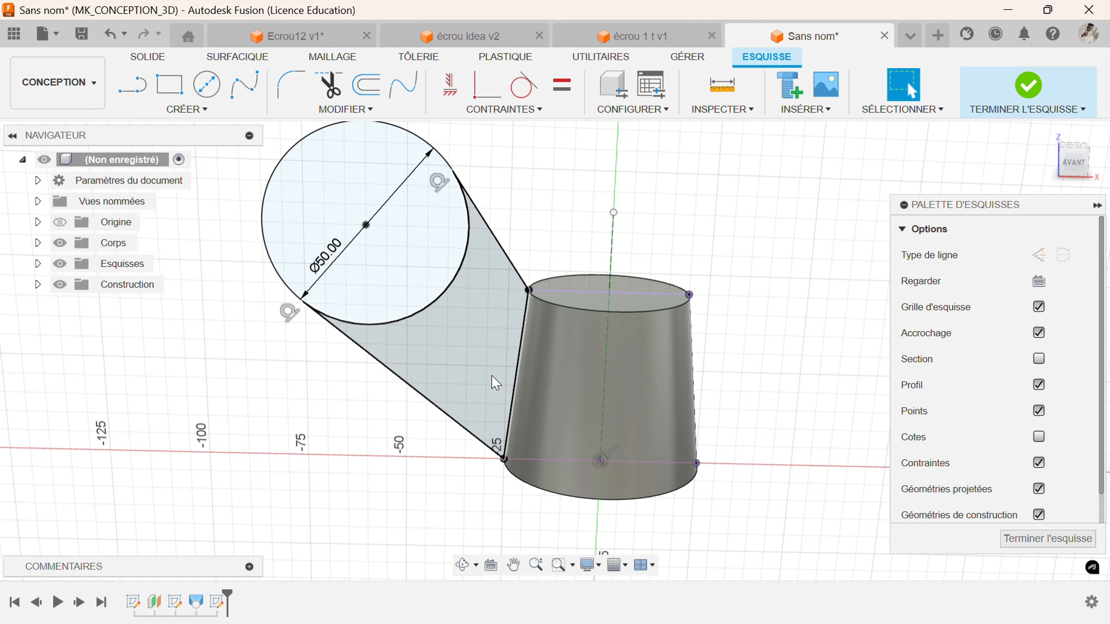
{"action": "left_click", "coordinate": [1074, 162]}
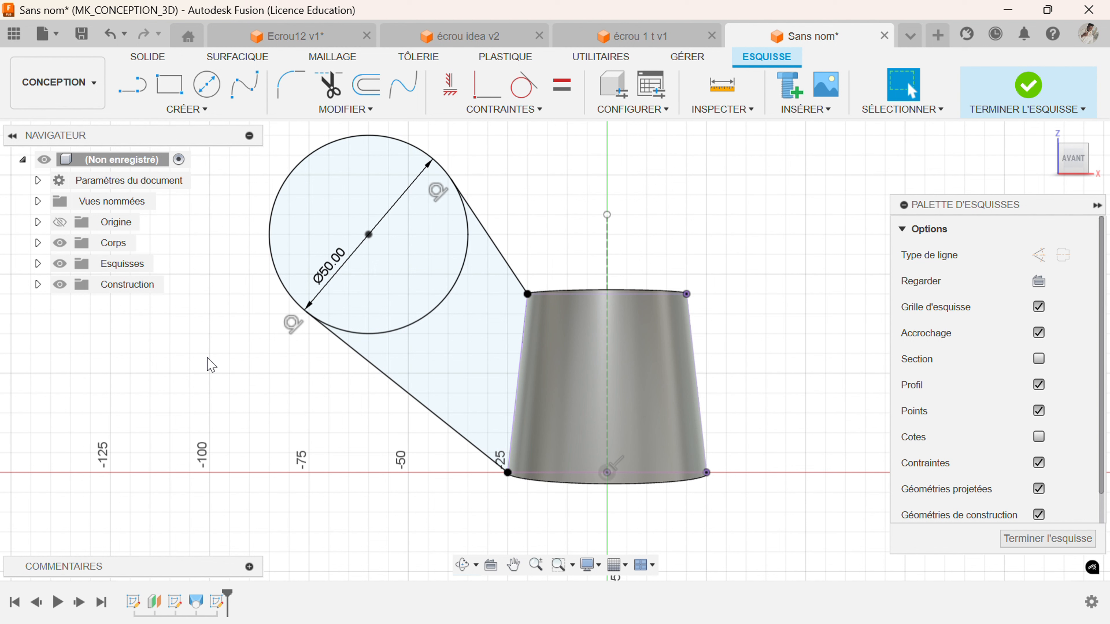
{"action": "key", "text": "l"}
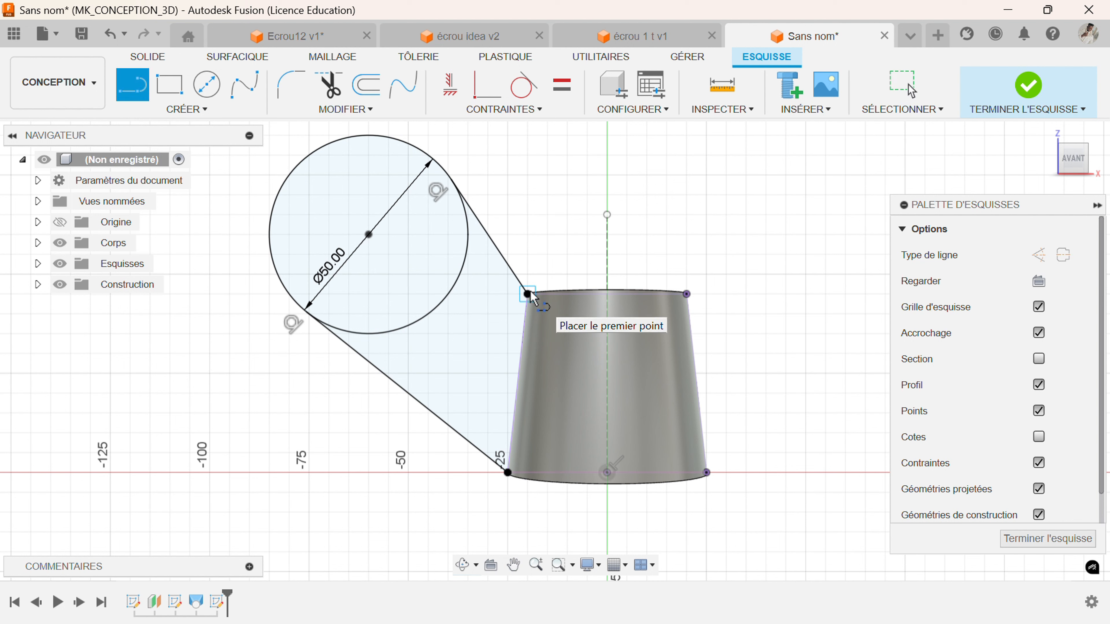
{"action": "left_click", "coordinate": [531, 291]}
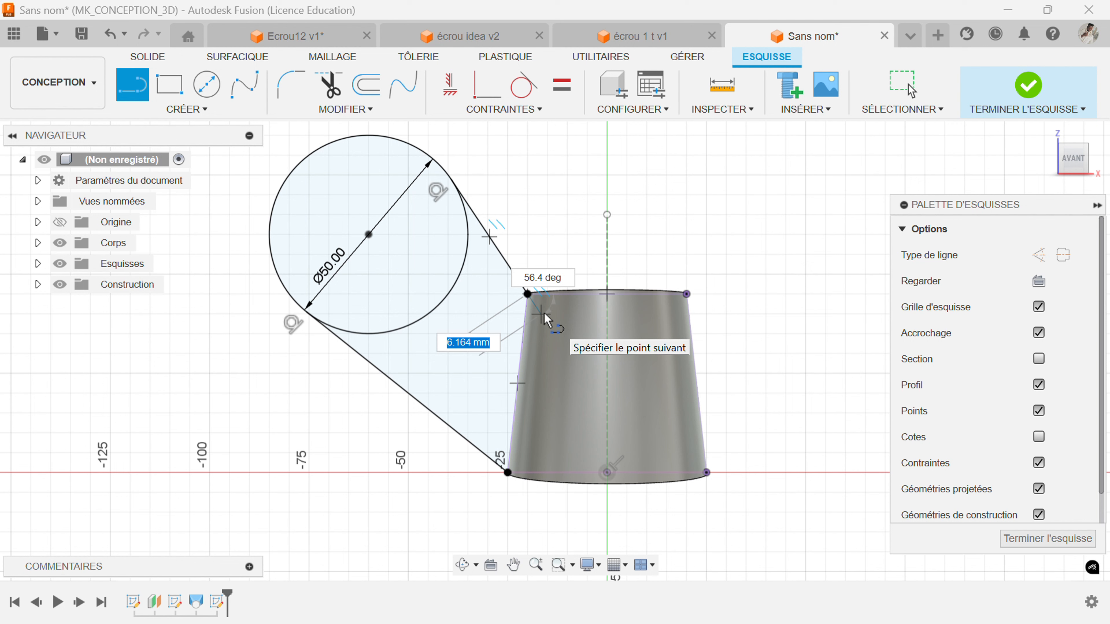
{"action": "left_click", "coordinate": [529, 473]}
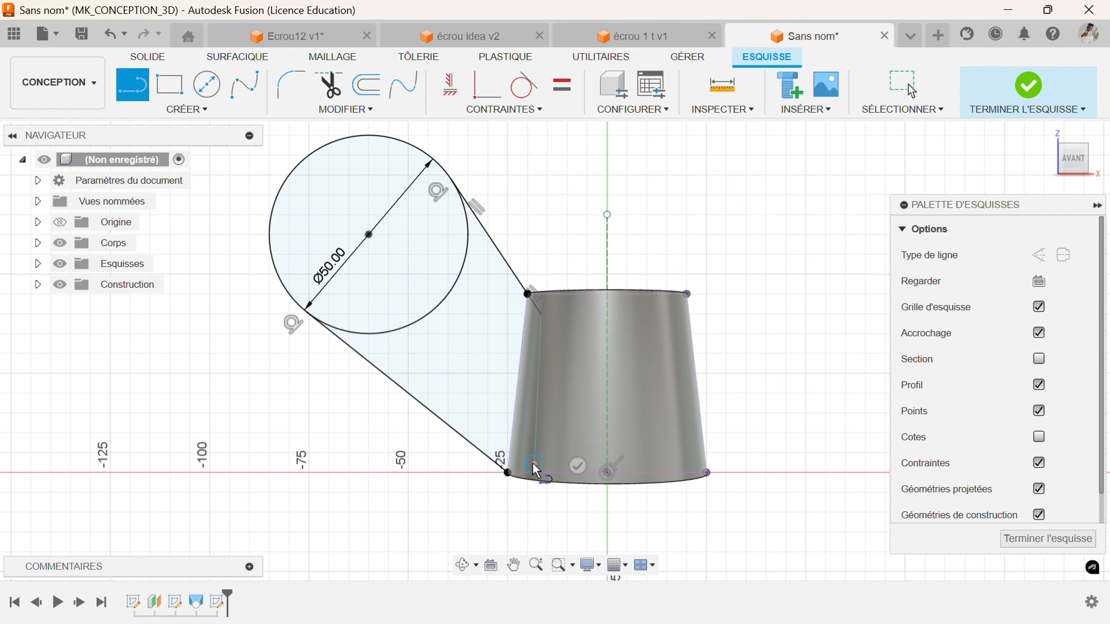
{"action": "left_click", "coordinate": [506, 474]}
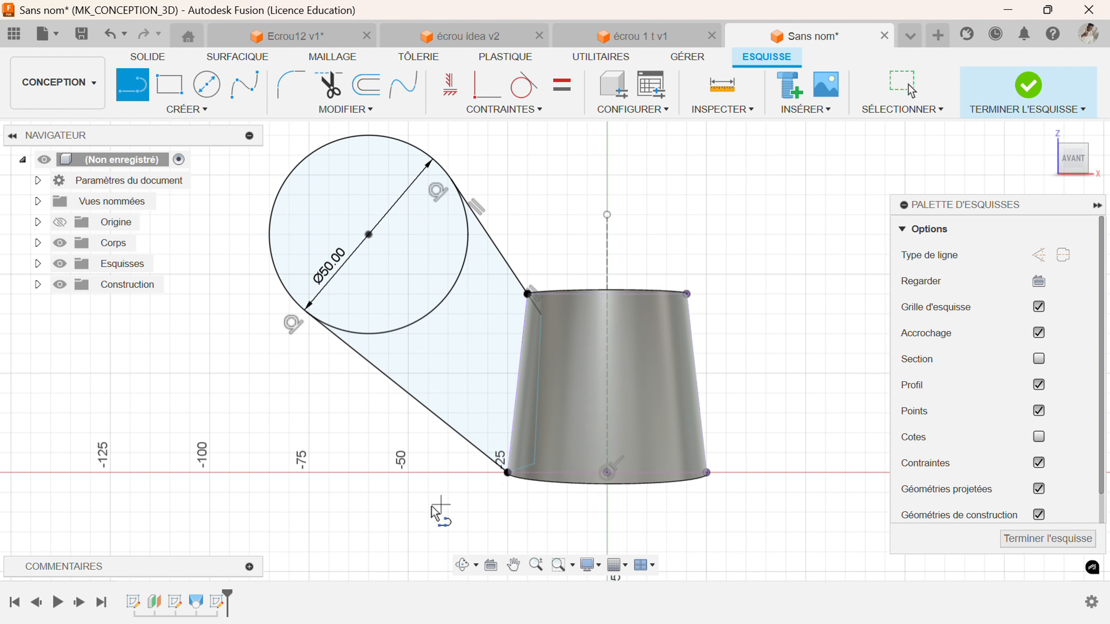
{"action": "key", "text": "Escape"}
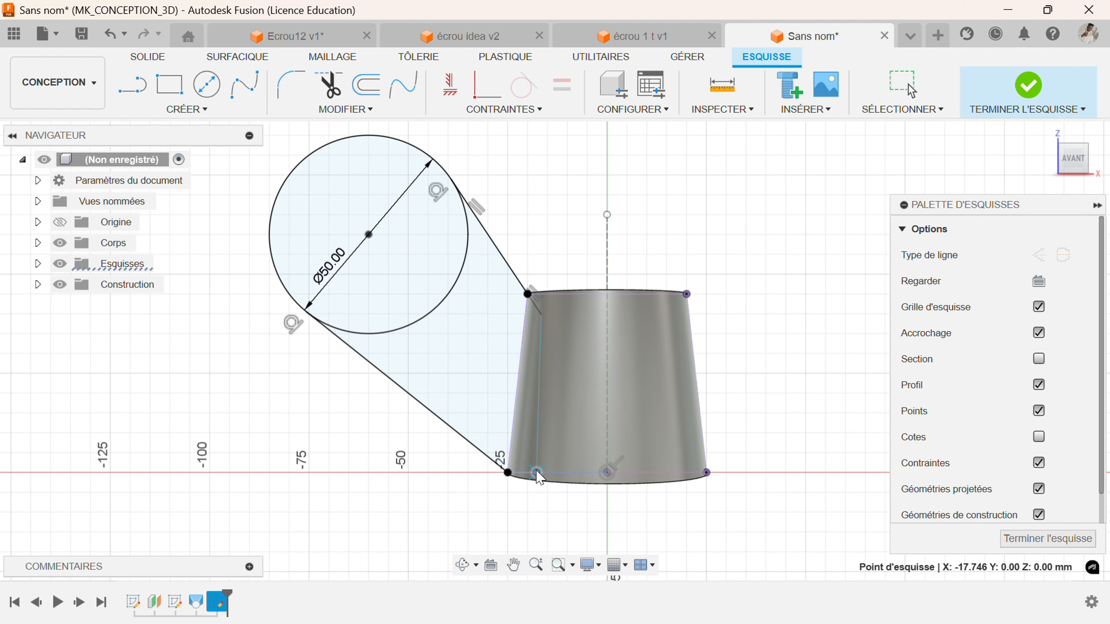
{"action": "key", "text": "Escape"}
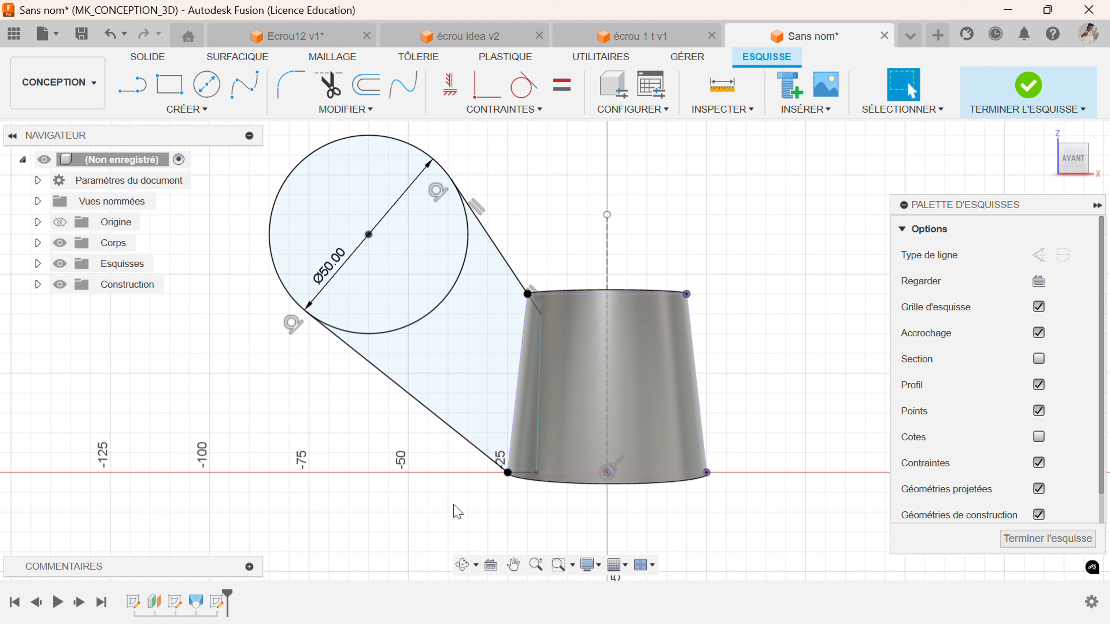
Move the lower end of the long inner line along the hub's base line to X -22 mm.
{"action": "left_click", "coordinate": [533, 386]}
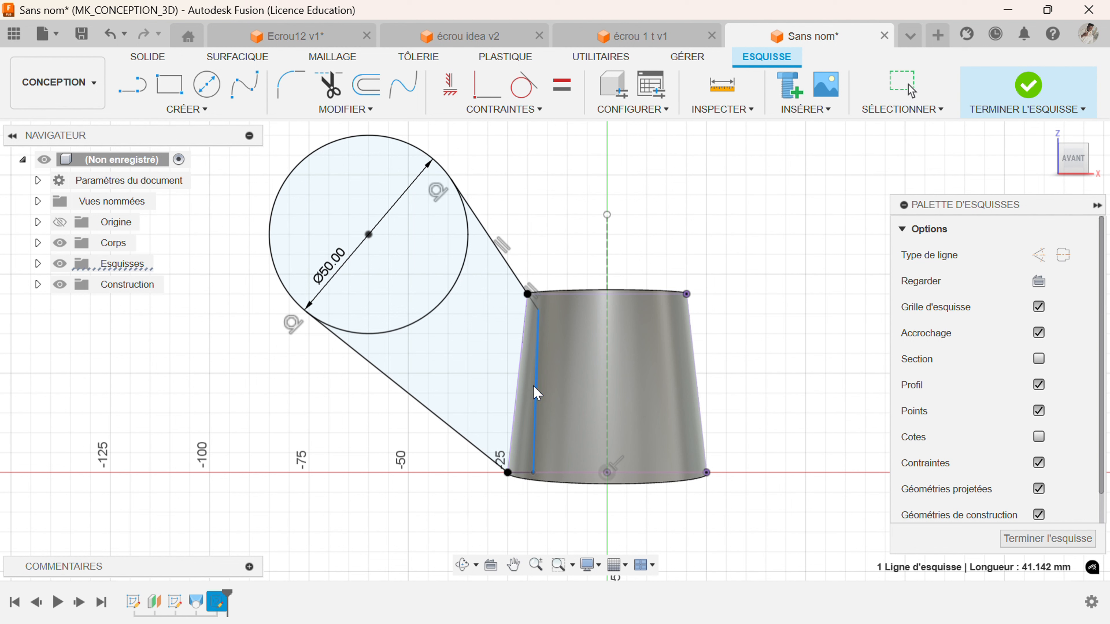
{"action": "key", "text": "Escape"}
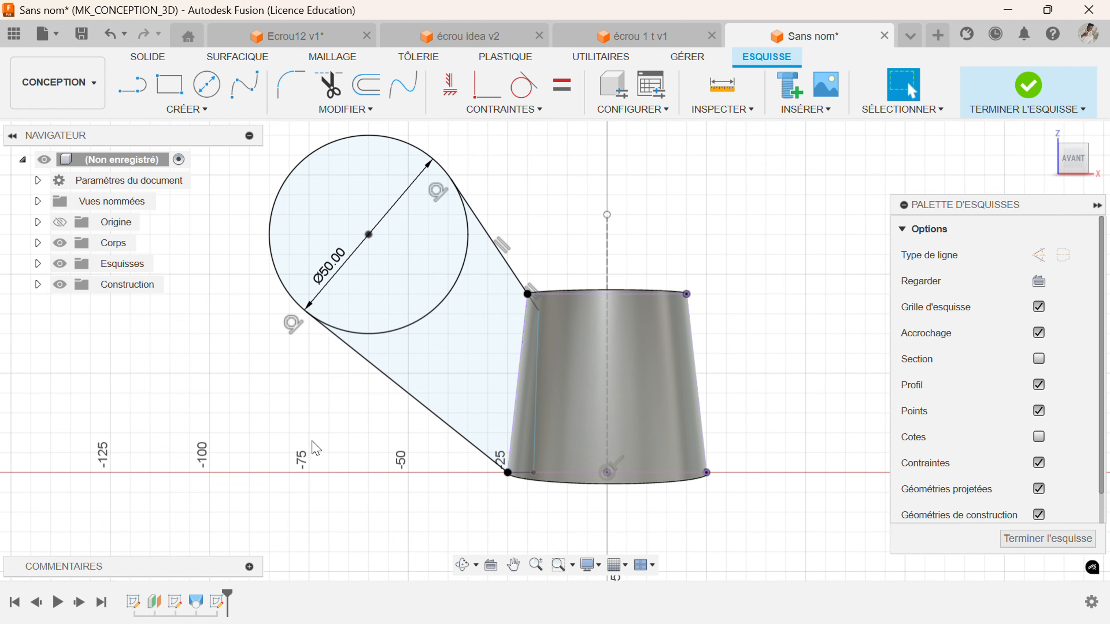
{"action": "scroll", "coordinate": [532, 449], "scroll_direction": "up", "scroll_amount": 4}
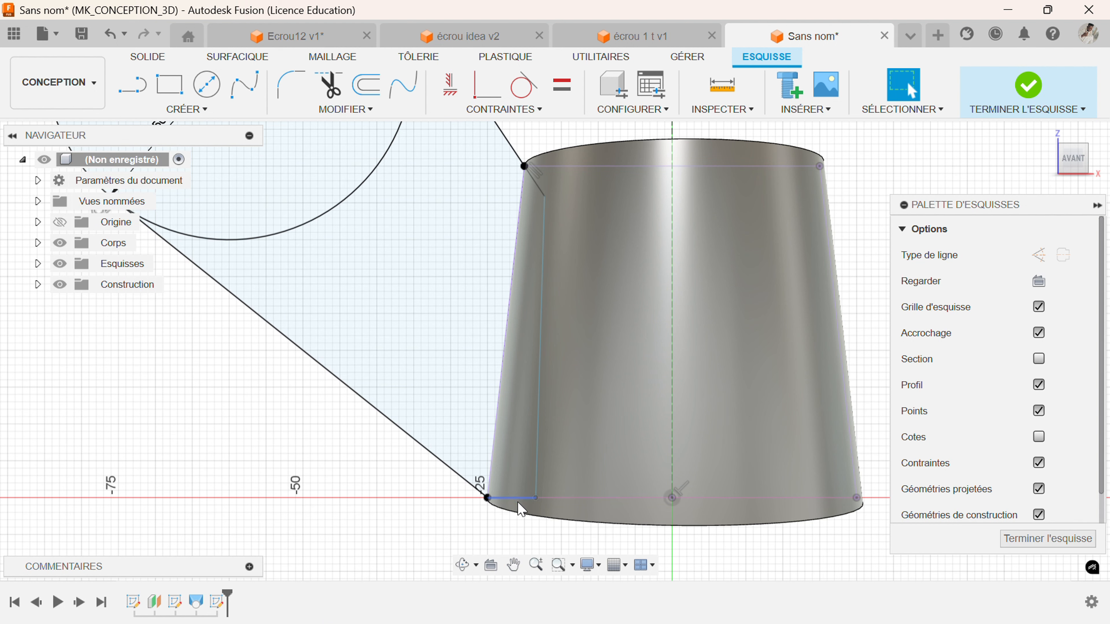
{"action": "left_click_drag", "start_coordinate": [535, 498], "coordinate": [516, 502]}
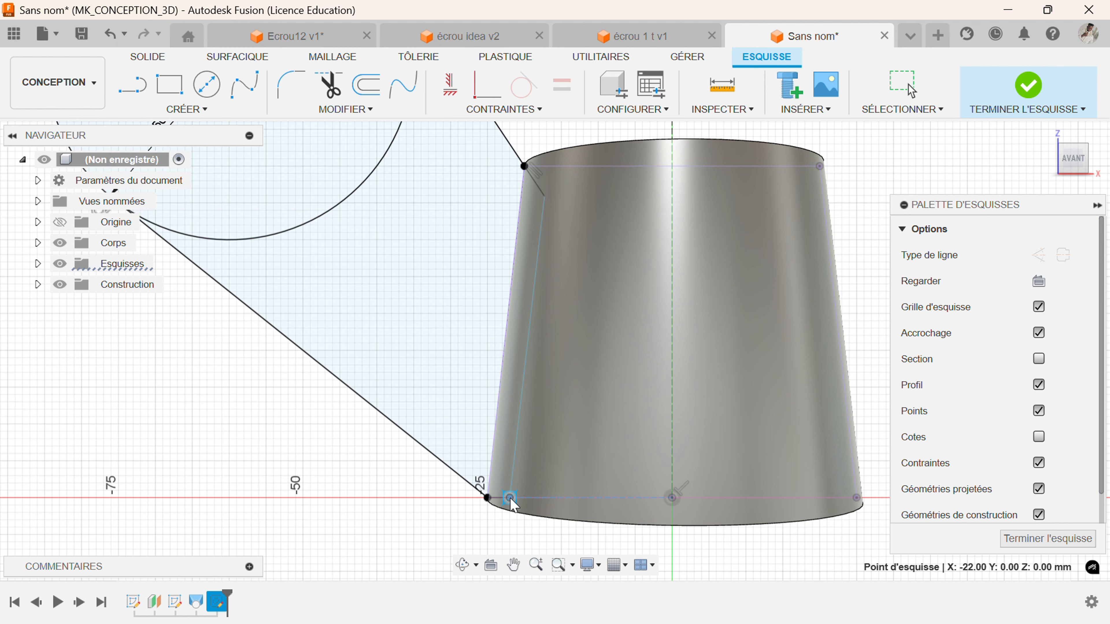
{"action": "left_click", "coordinate": [364, 509]}
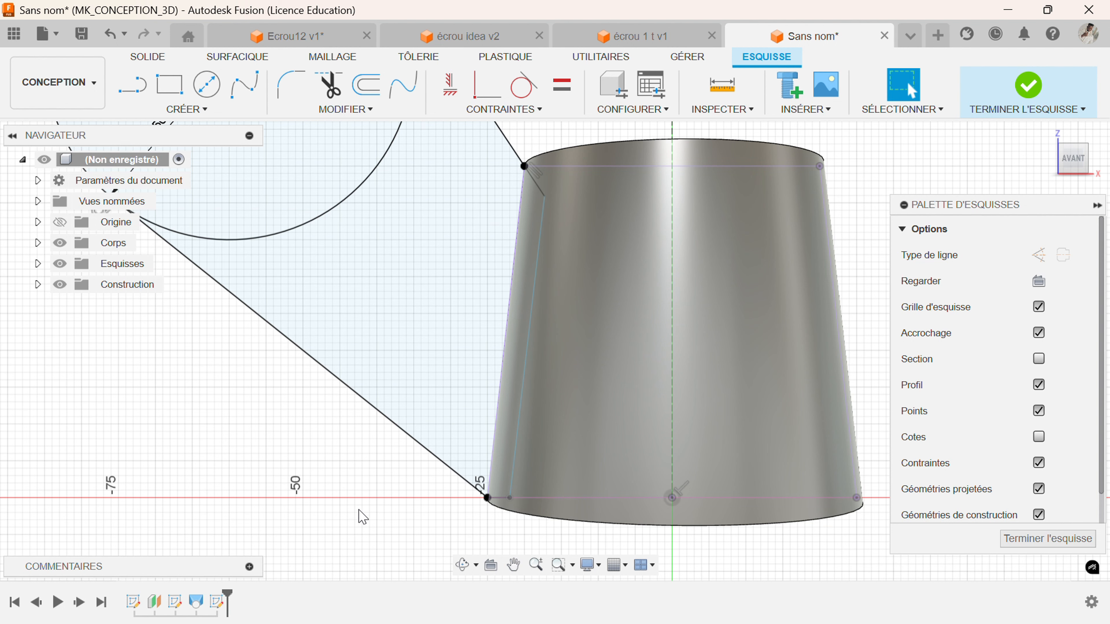
Mirror the wing's circle, both tangent lines and the three inner lines about the hub's vertical construction axis.
{"action": "scroll", "coordinate": [363, 517], "scroll_direction": "down", "scroll_amount": 4}
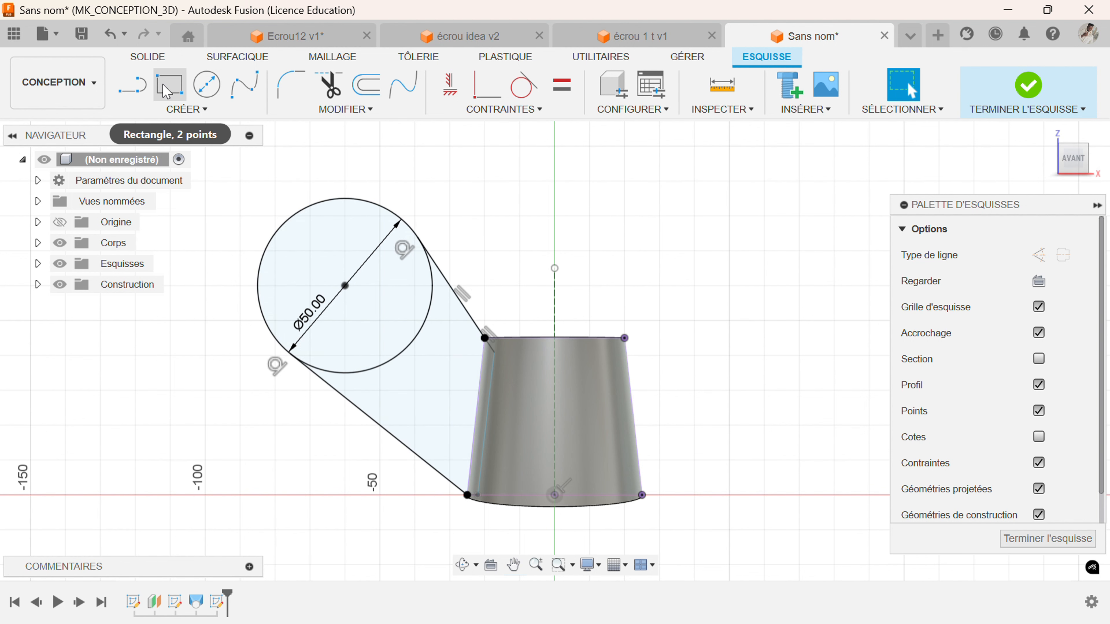
{"action": "left_click", "coordinate": [173, 110]}
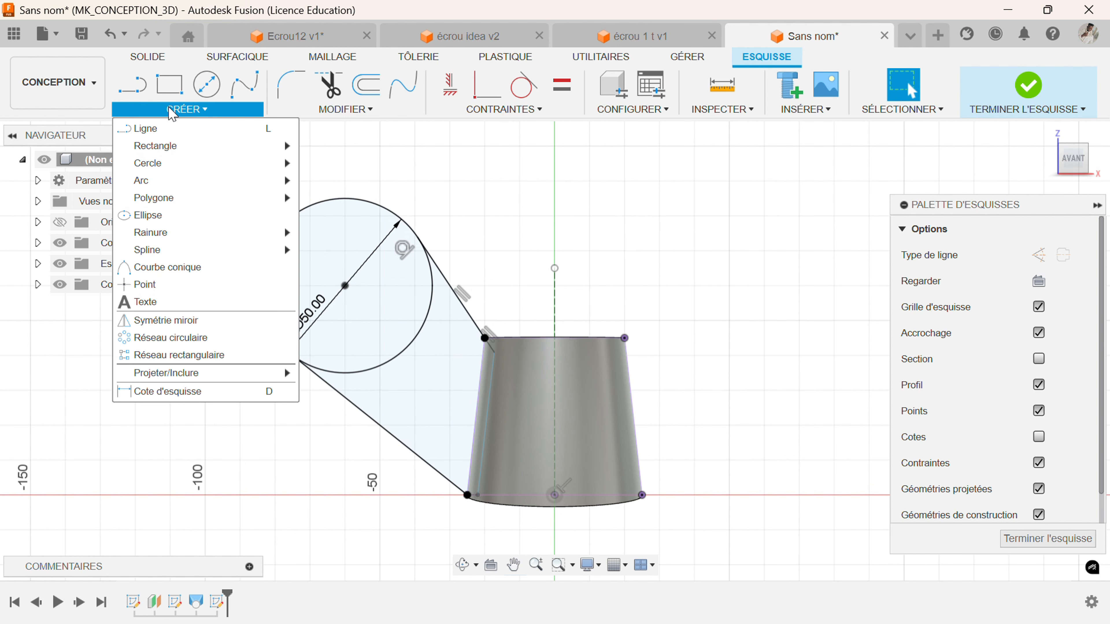
{"action": "left_click", "coordinate": [148, 321]}
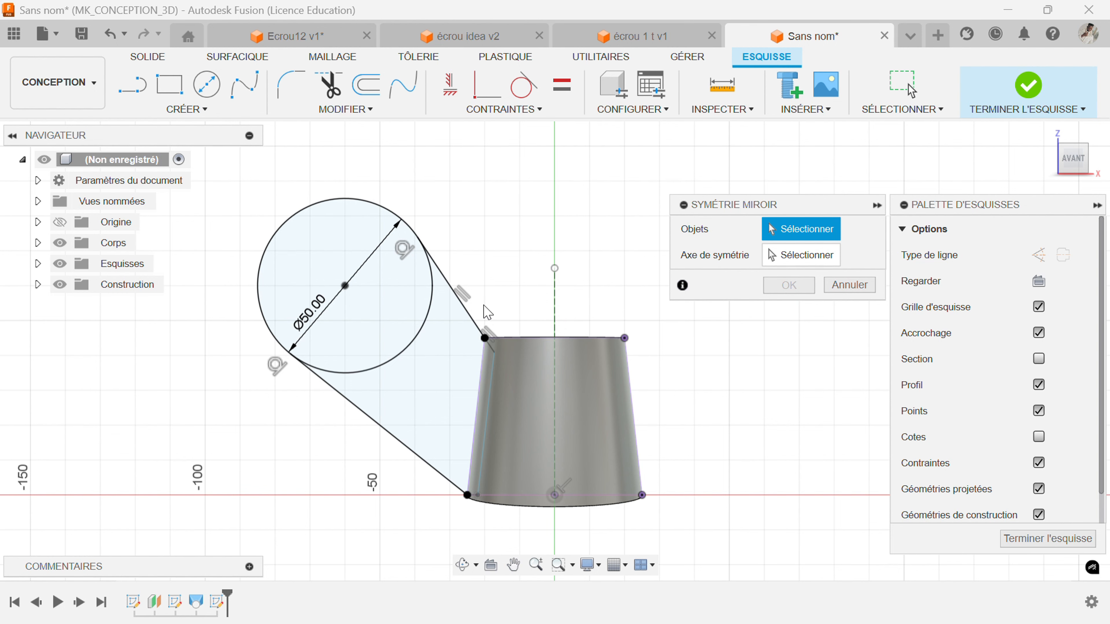
{"action": "left_click", "coordinate": [491, 384]}
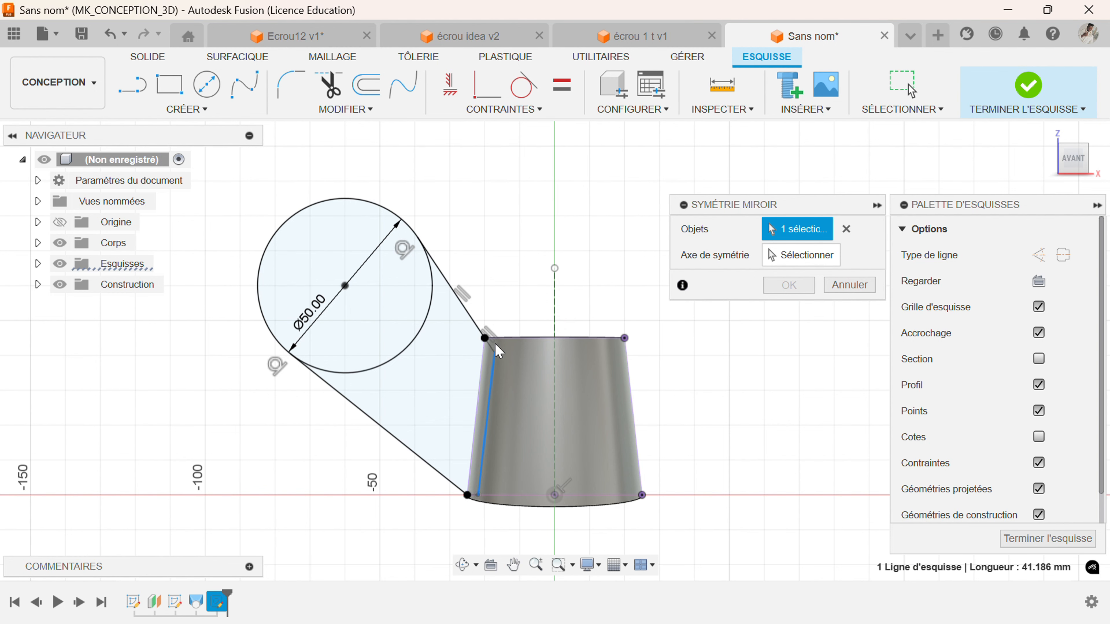
{"action": "scroll", "coordinate": [499, 350], "scroll_direction": "up", "scroll_amount": 5}
{"action": "left_click", "coordinate": [483, 349]}
{"action": "scroll", "coordinate": [483, 349], "scroll_direction": "down", "scroll_amount": 4}
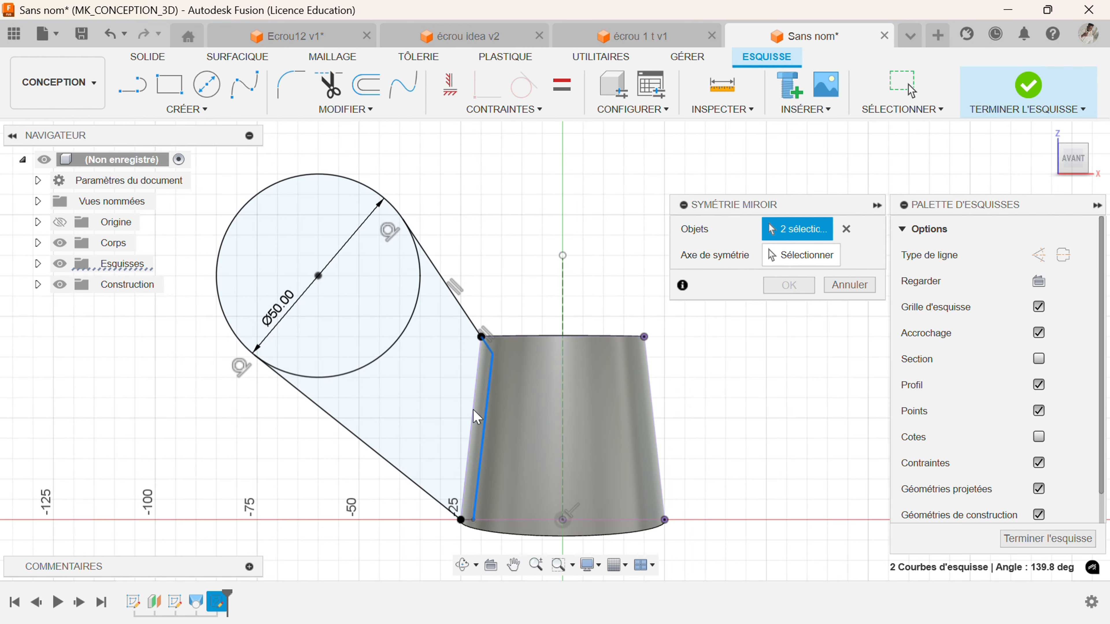
{"action": "scroll", "coordinate": [470, 518], "scroll_direction": "up", "scroll_amount": 3}
{"action": "left_click", "coordinate": [417, 497]}
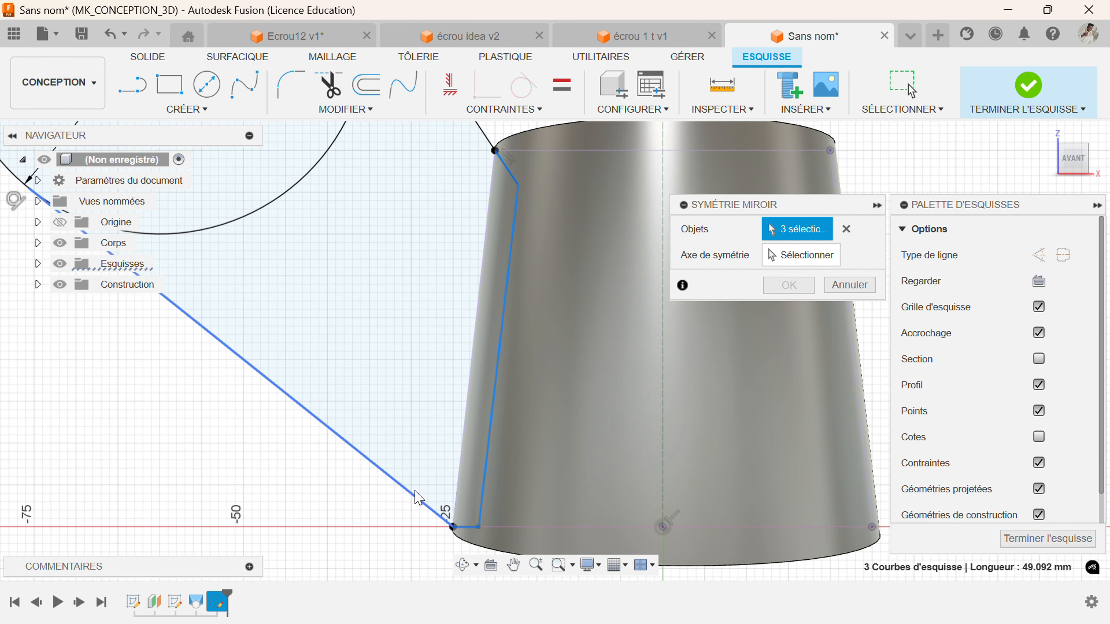
{"action": "left_click", "coordinate": [407, 491]}
{"action": "scroll", "coordinate": [412, 498], "scroll_direction": "down", "scroll_amount": 3}
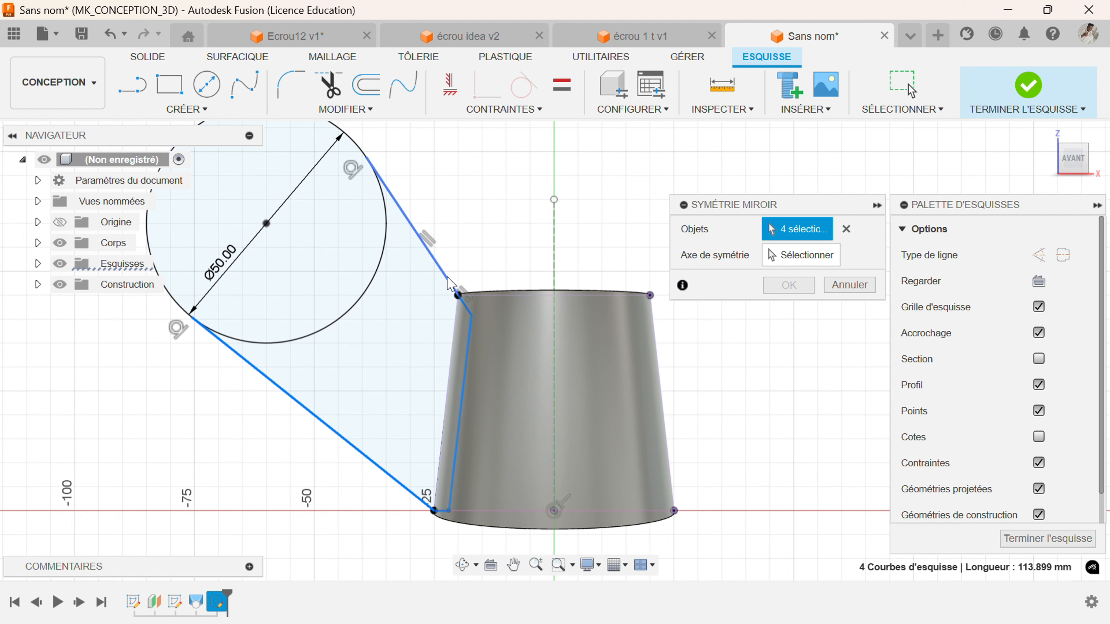
{"action": "left_click", "coordinate": [435, 264]}
{"action": "left_click", "coordinate": [353, 314]}
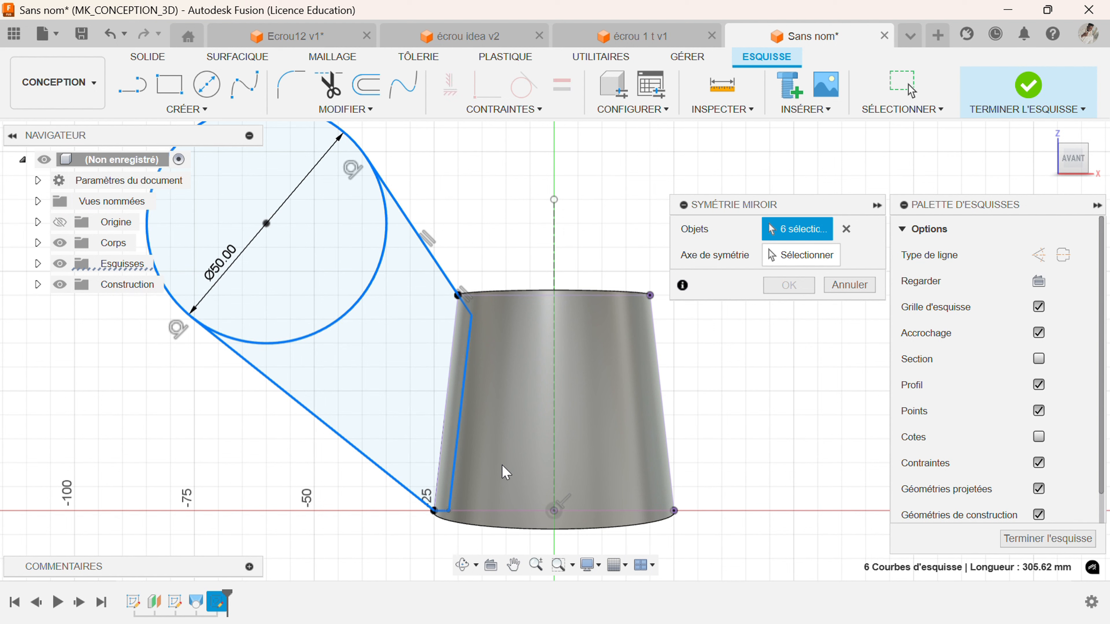
{"action": "left_click", "coordinate": [787, 255]}
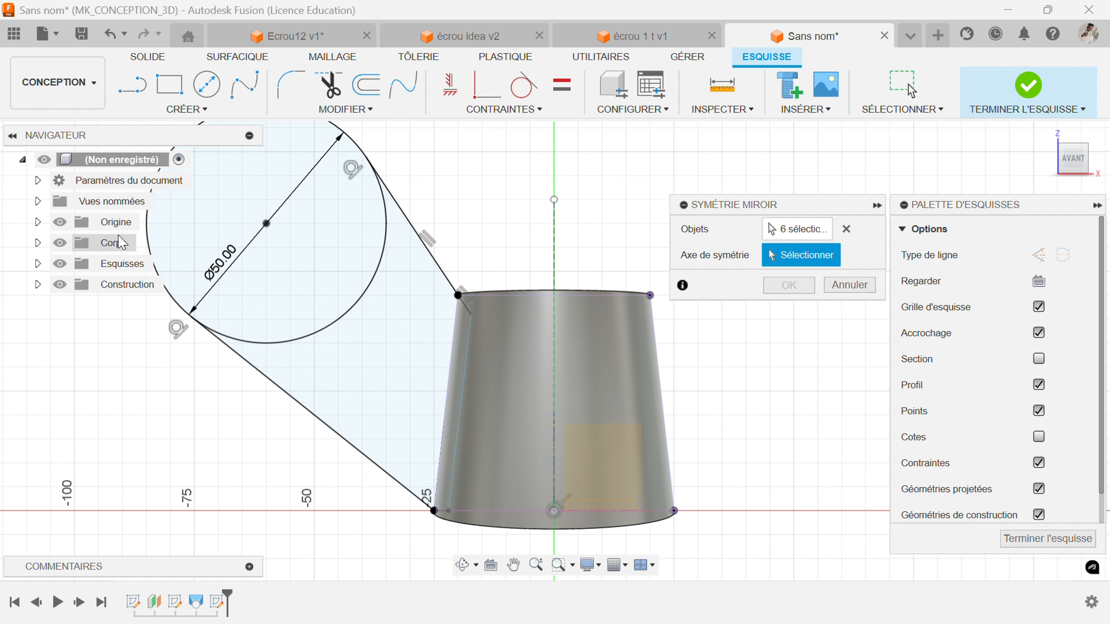
{"action": "left_click", "coordinate": [60, 222]}
{"action": "left_click", "coordinate": [554, 260]}
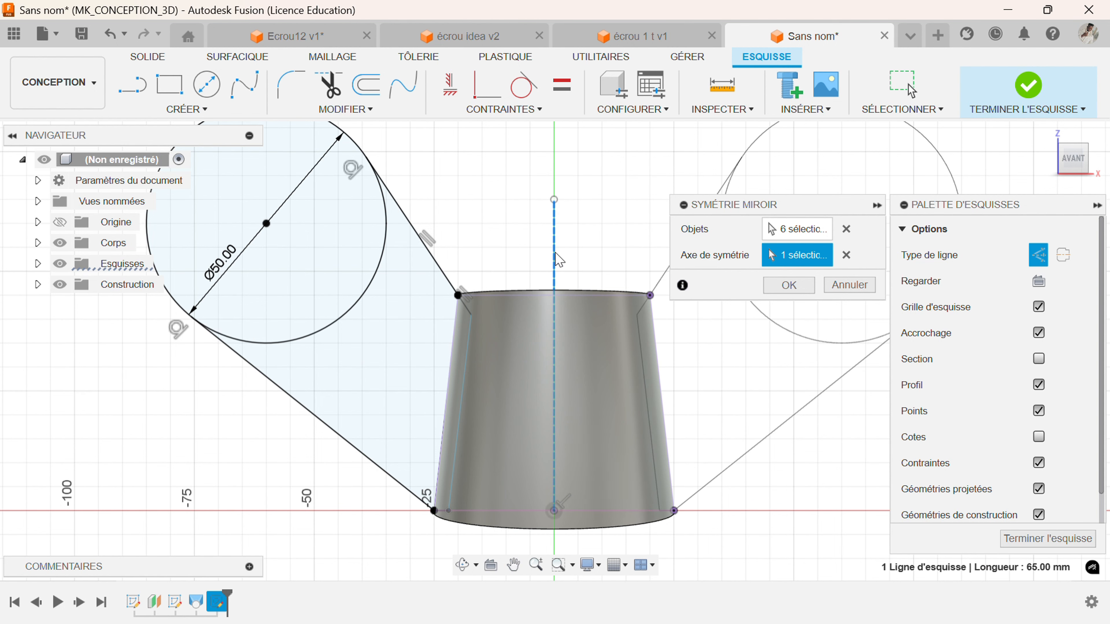
{"action": "left_click", "coordinate": [785, 285]}
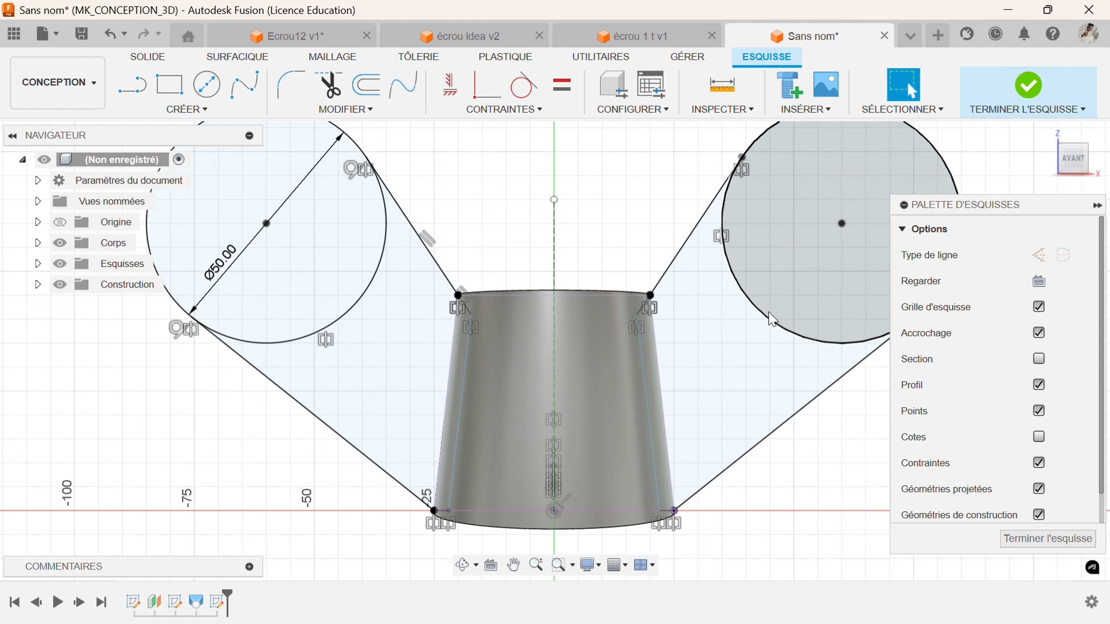
Show the sketch dimensions again and finish the wing sketch.
{"action": "scroll", "coordinate": [751, 477], "scroll_direction": "down", "scroll_amount": 2}
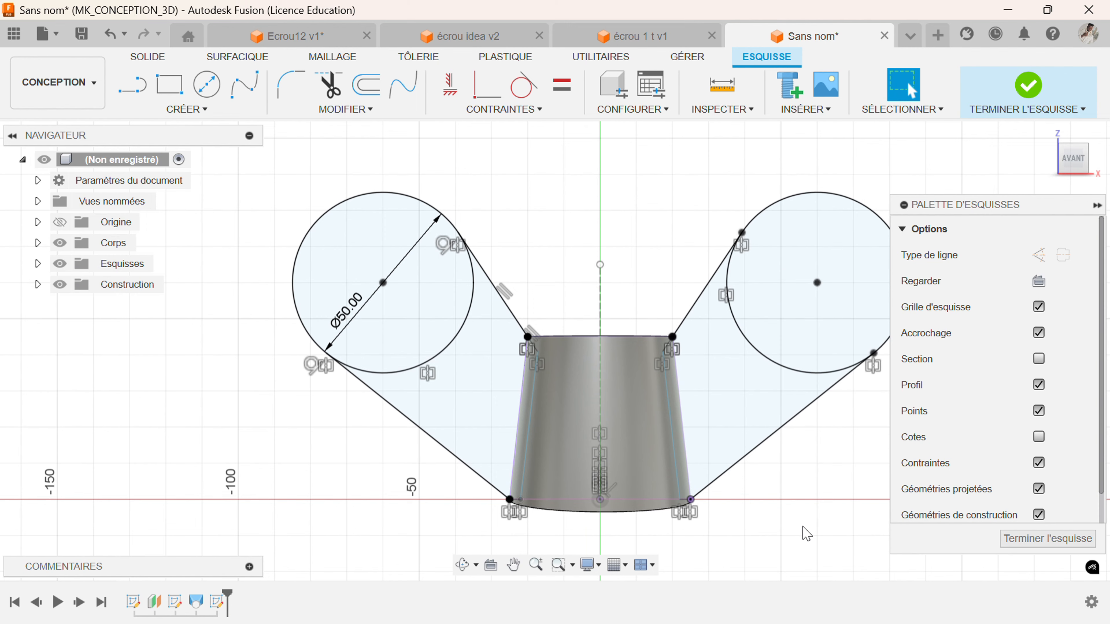
{"action": "middle_click_drag", "start_coordinate": [803, 522], "coordinate": [773, 490]}
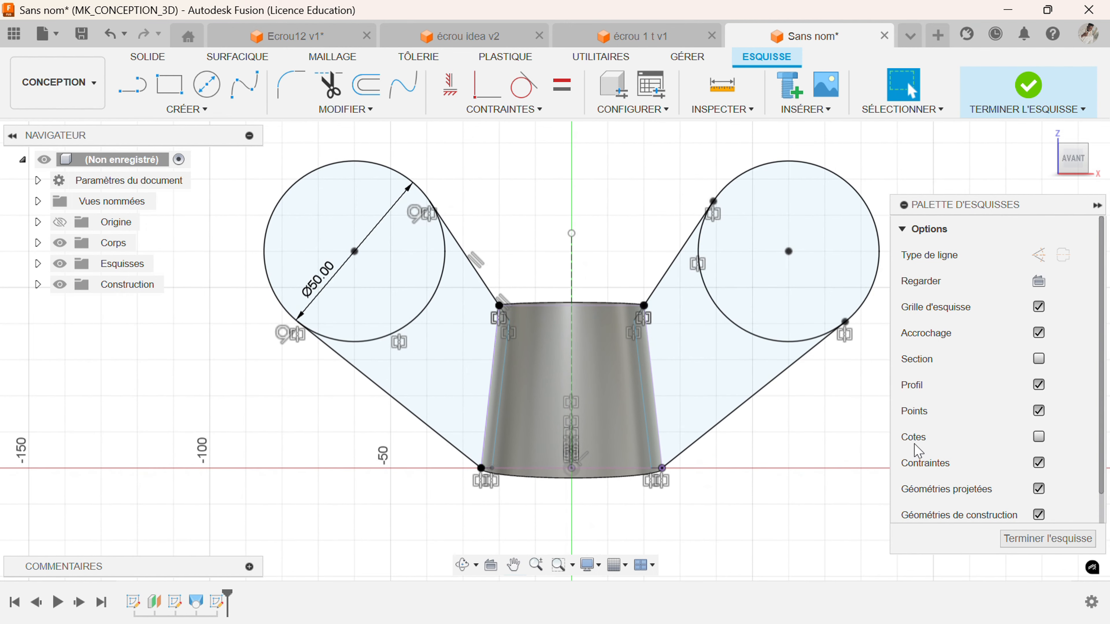
{"action": "left_click", "coordinate": [1040, 437]}
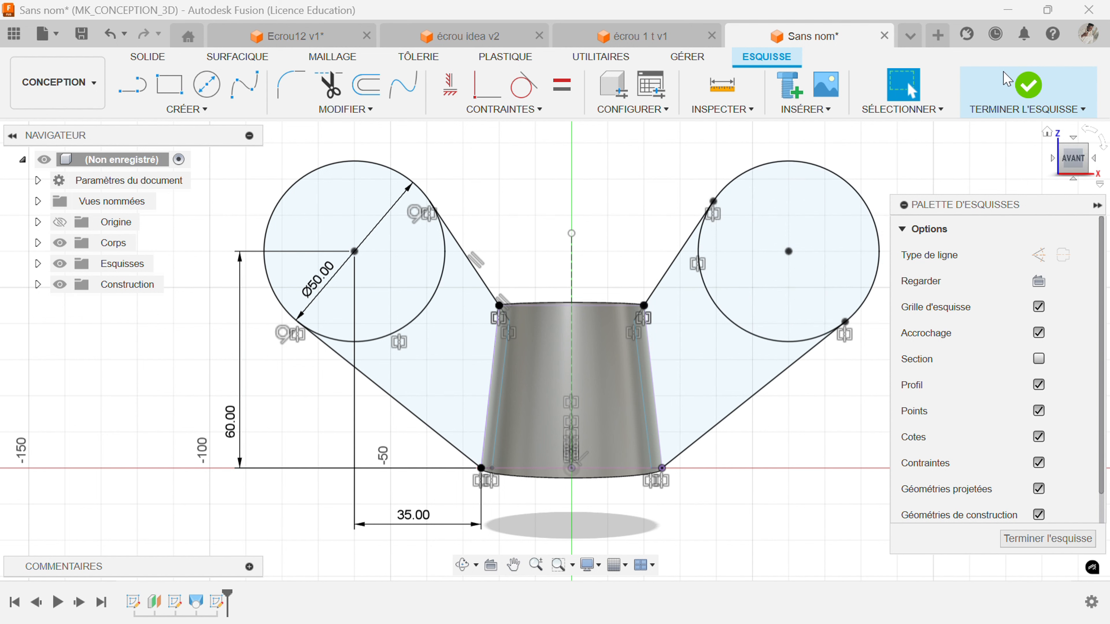
{"action": "left_click", "coordinate": [1010, 82]}
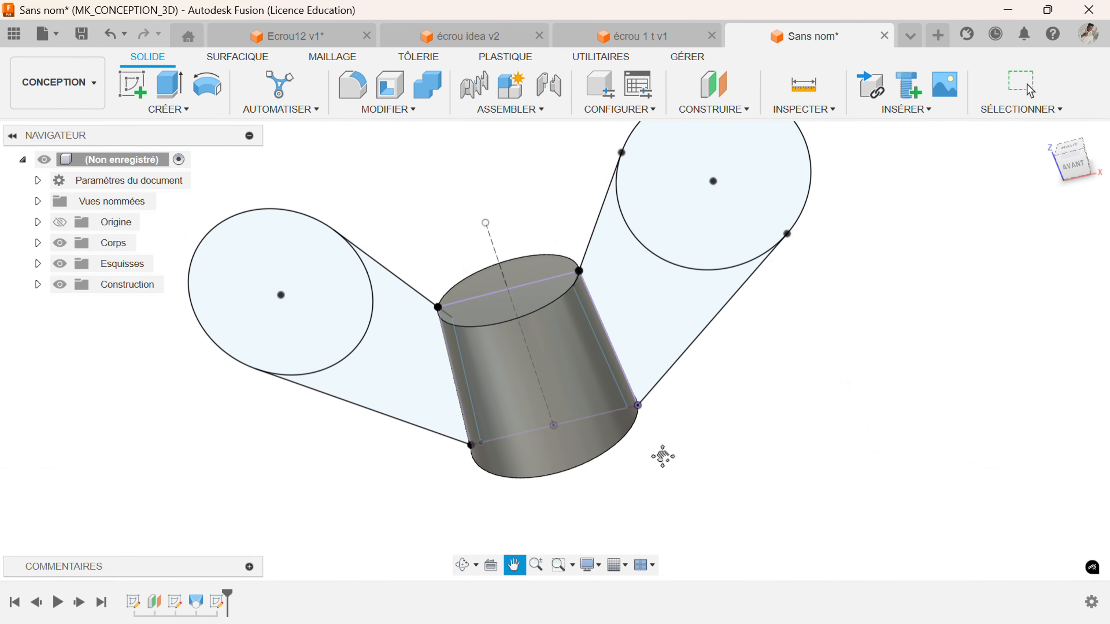
Start an Extrude with six contours: both wings' circles, the areas between their tangent lines, and the narrow strips inside the hub.
{"action": "middle_click_drag", "start_coordinate": [716, 444], "coordinate": [623, 254], "text": "shift"}
{"action": "scroll", "coordinate": [623, 253], "scroll_direction": "up", "scroll_amount": 1}
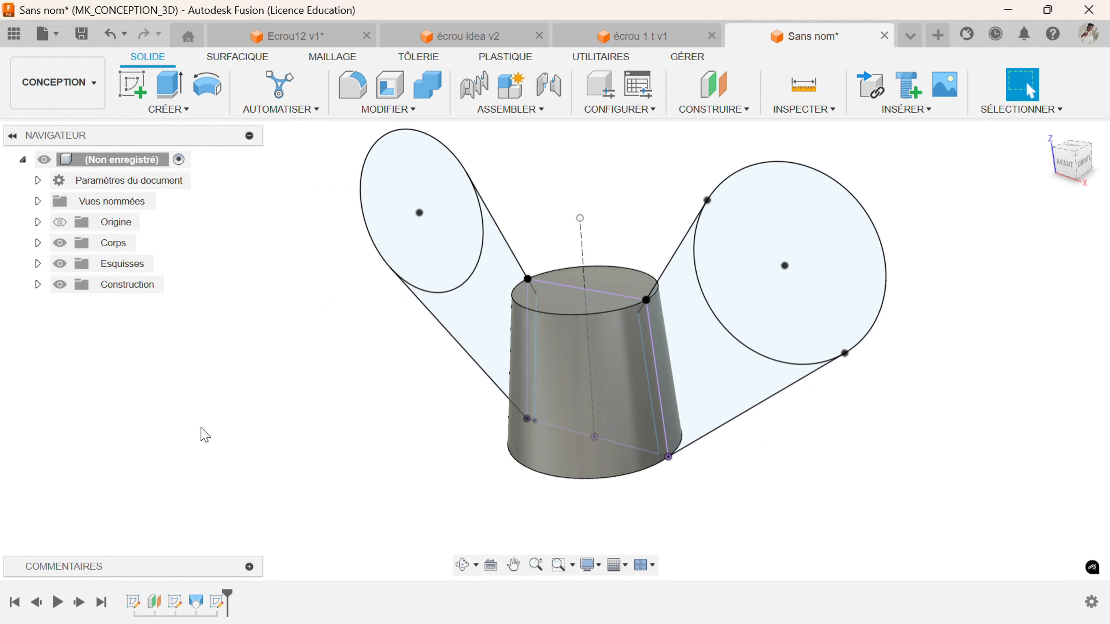
{"action": "key", "text": "e"}
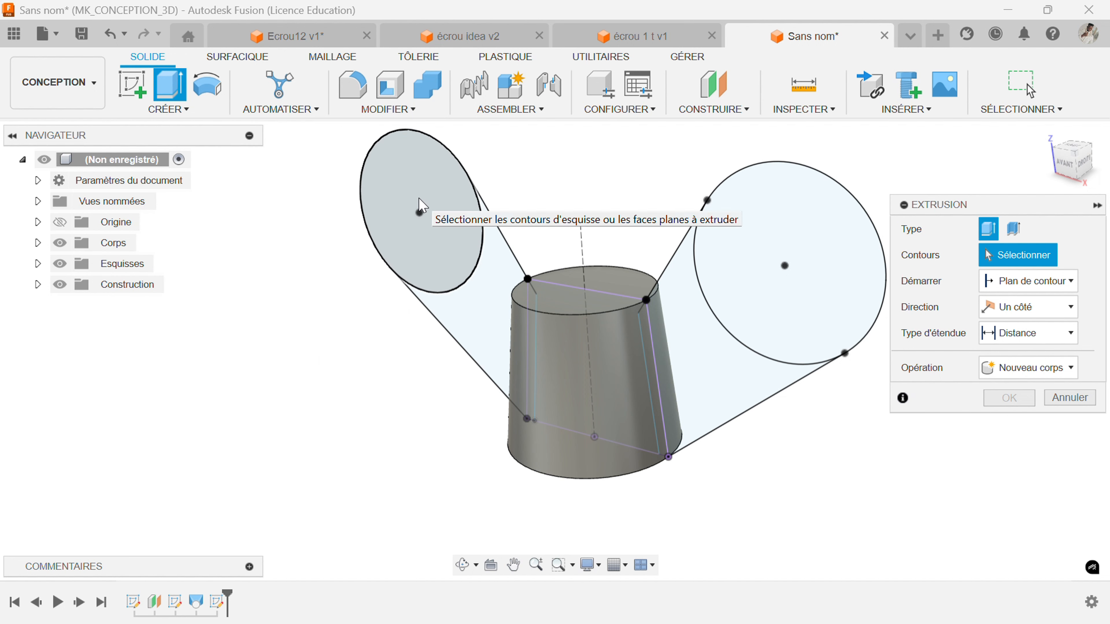
{"action": "left_click", "coordinate": [848, 247]}
{"action": "left_click", "coordinate": [681, 400]}
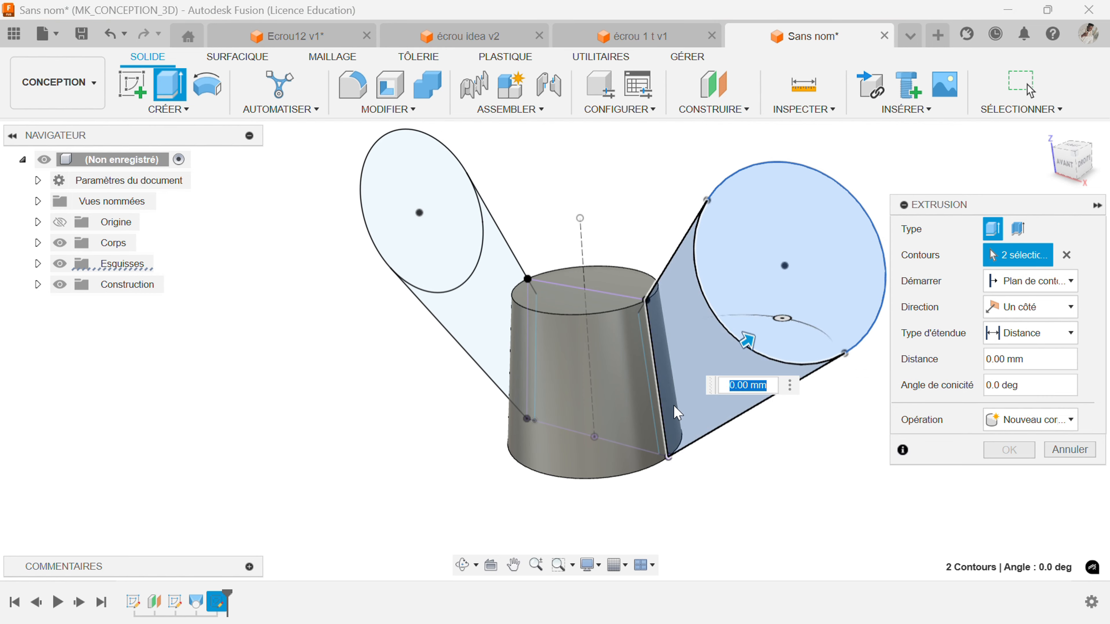
{"action": "scroll", "coordinate": [675, 403], "scroll_direction": "up", "scroll_amount": 3}
{"action": "left_click", "coordinate": [657, 414]}
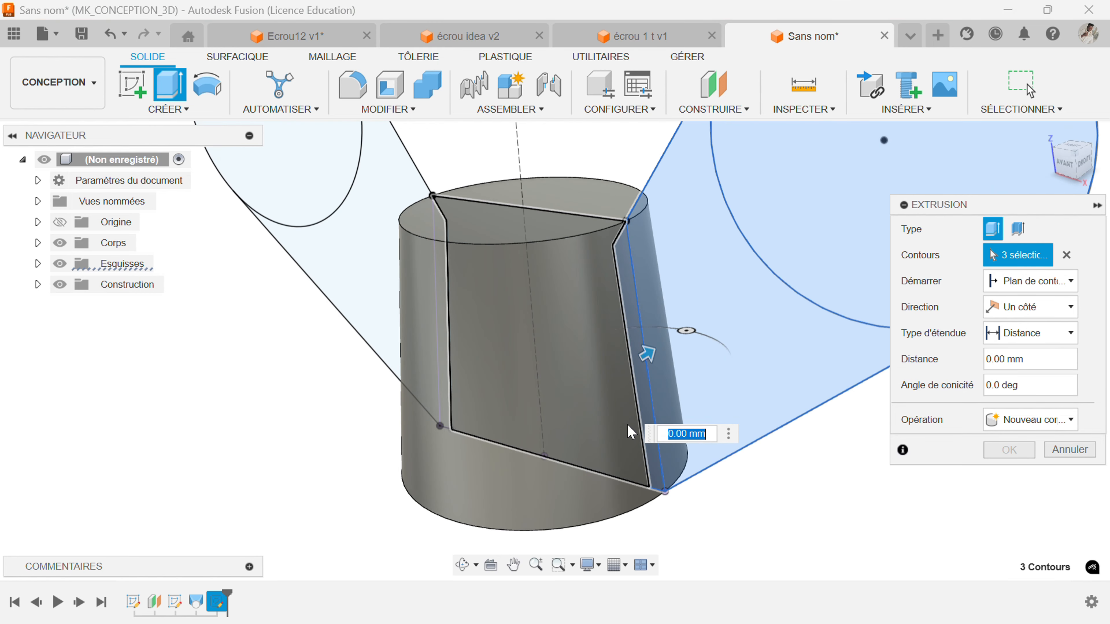
{"action": "scroll", "coordinate": [638, 435], "scroll_direction": "down", "scroll_amount": 3}
{"action": "scroll", "coordinate": [503, 396], "scroll_direction": "up", "scroll_amount": 1}
{"action": "left_click", "coordinate": [512, 343]}
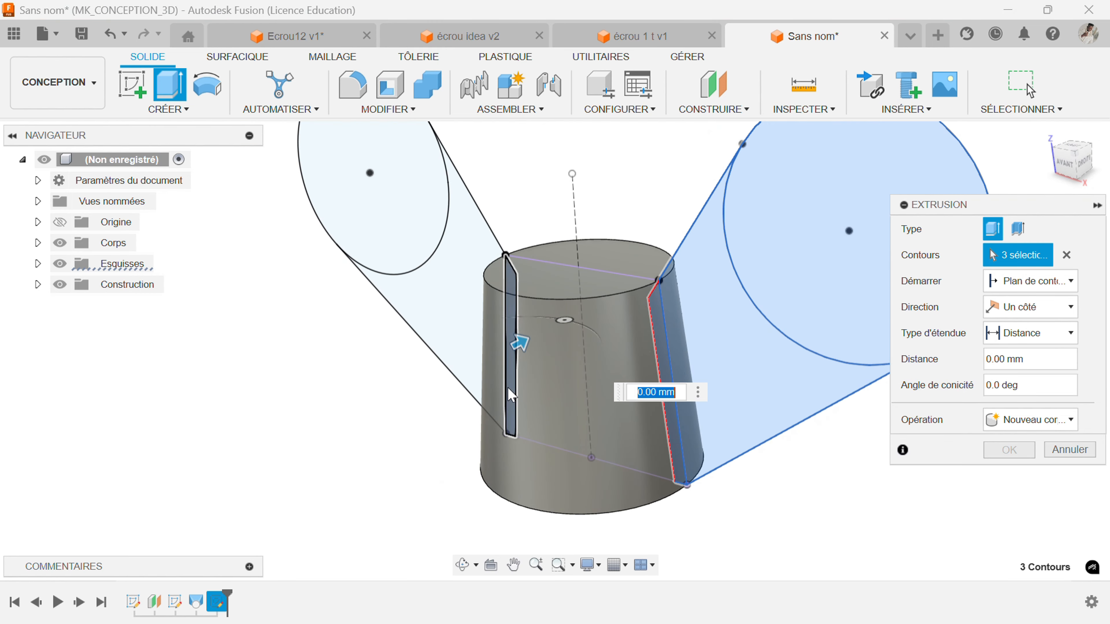
{"action": "left_click", "coordinate": [399, 260]}
{"action": "left_click", "coordinate": [399, 261]}
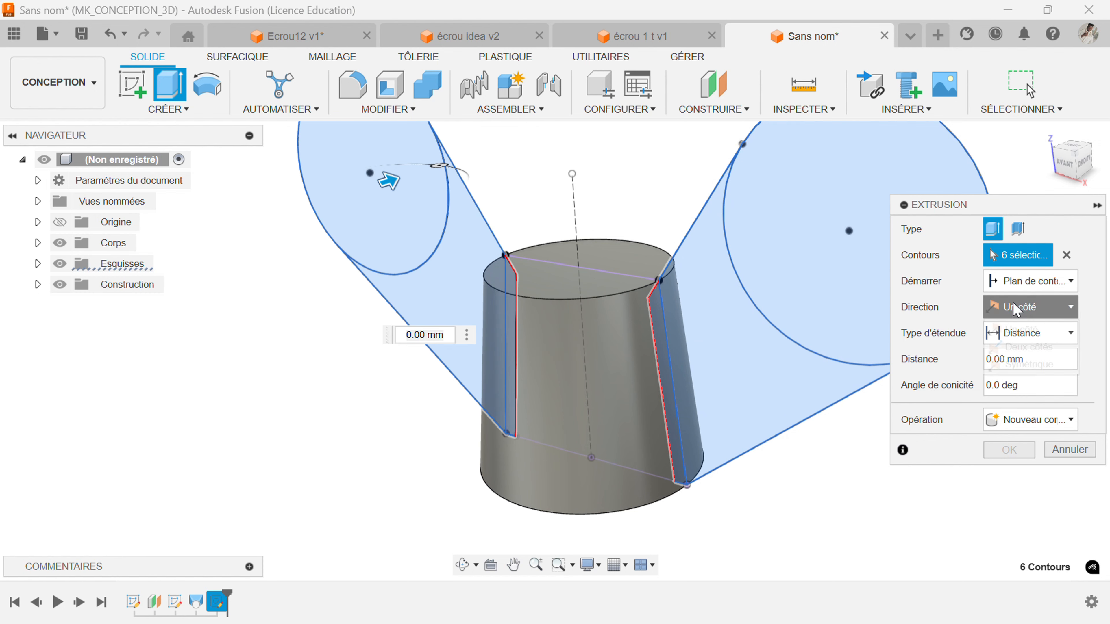
Set the wing extrusion to symmetric direction with a 5 mm distance and the Join operation.
{"action": "left_click", "coordinate": [1005, 307]}
{"action": "left_click", "coordinate": [1027, 369]}
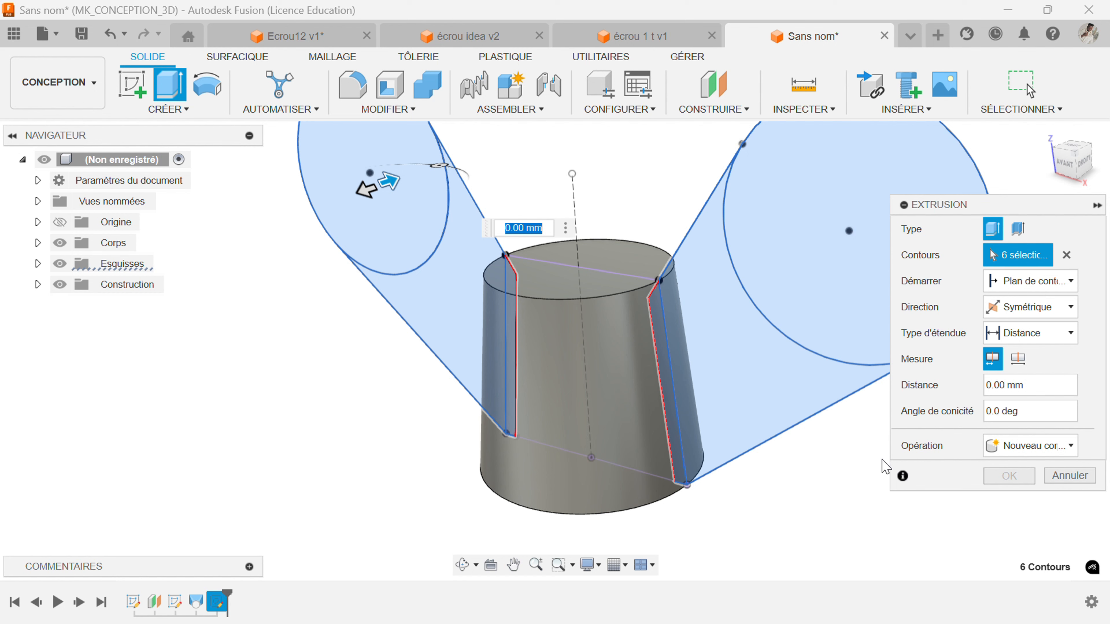
{"action": "type", "text": "5"}
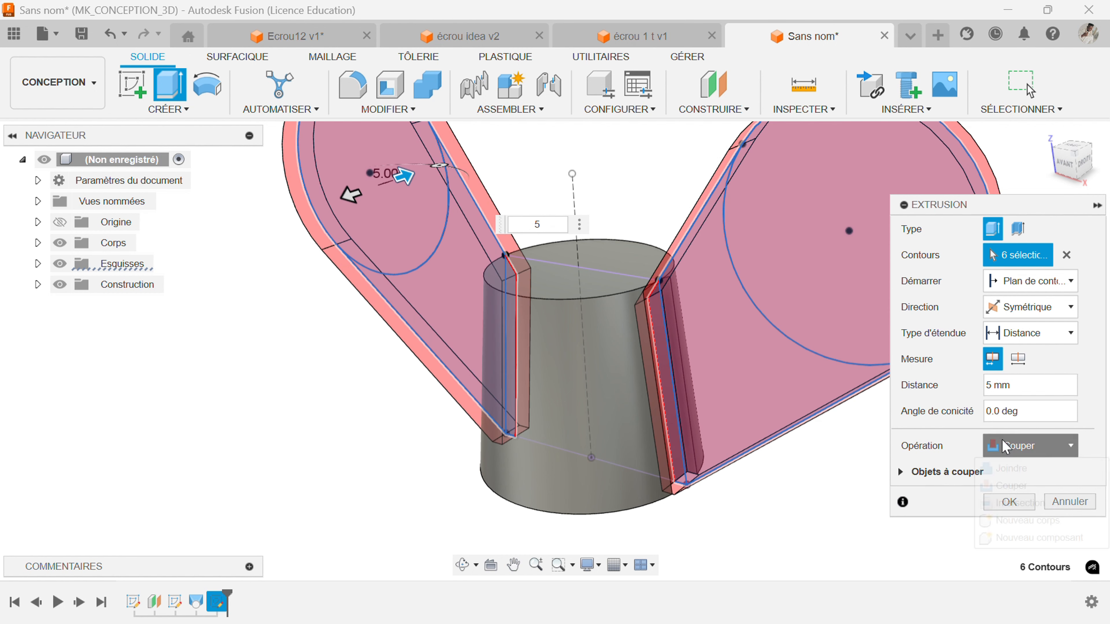
{"action": "left_click", "coordinate": [979, 446]}
{"action": "left_click", "coordinate": [1001, 467]}
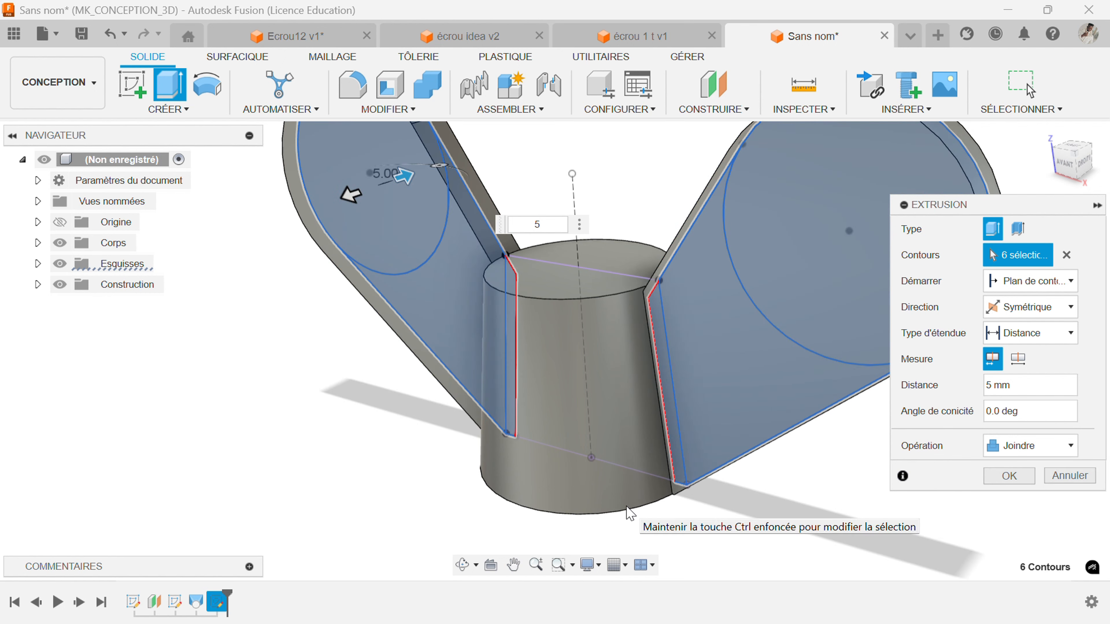
Check how the wings meet the hub, set the symmetric extrusion distance to 2.5 mm and finish the extrusion.
{"action": "scroll", "coordinate": [655, 459], "scroll_direction": "up", "scroll_amount": 4}
{"action": "scroll", "coordinate": [648, 477], "scroll_direction": "up", "scroll_amount": 2}
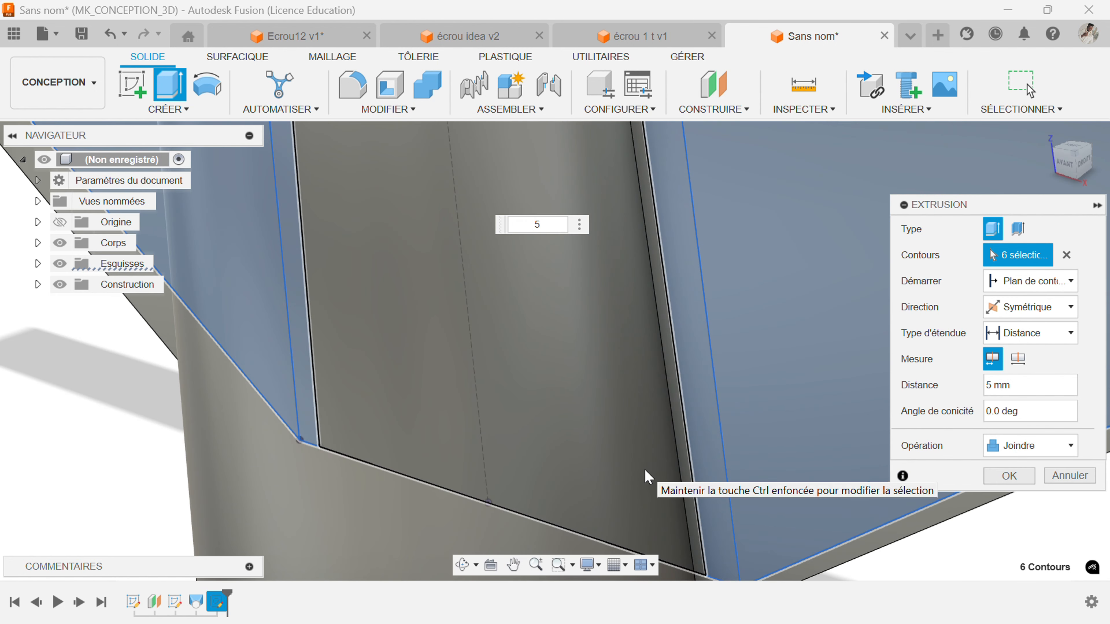
{"action": "scroll", "coordinate": [673, 454], "scroll_direction": "up", "scroll_amount": 3}
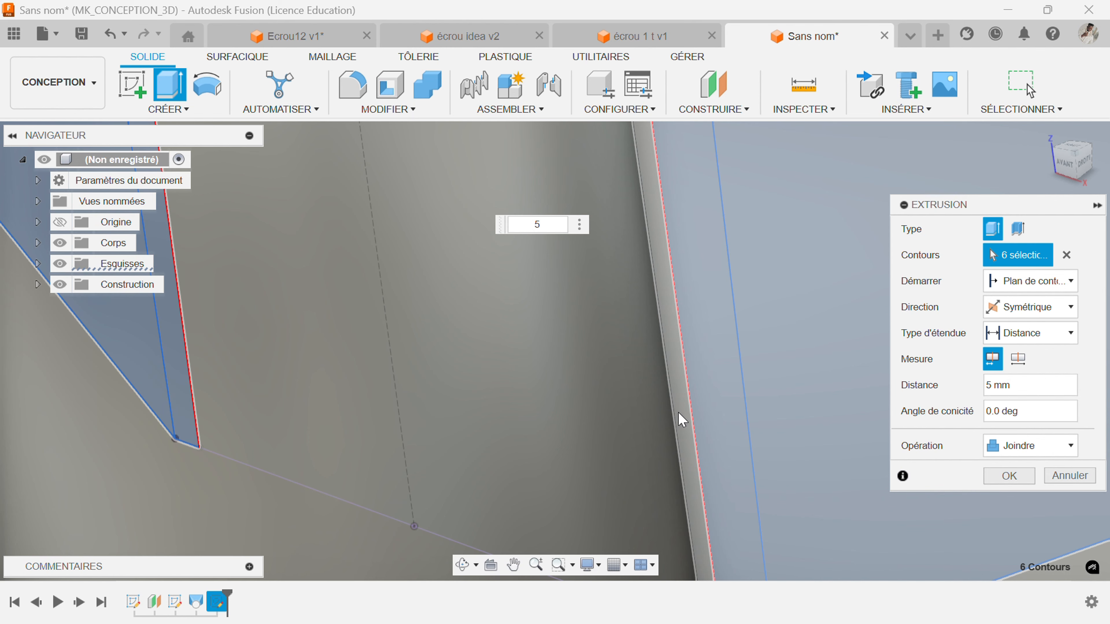
{"action": "scroll", "coordinate": [677, 415], "scroll_direction": "down", "scroll_amount": 5}
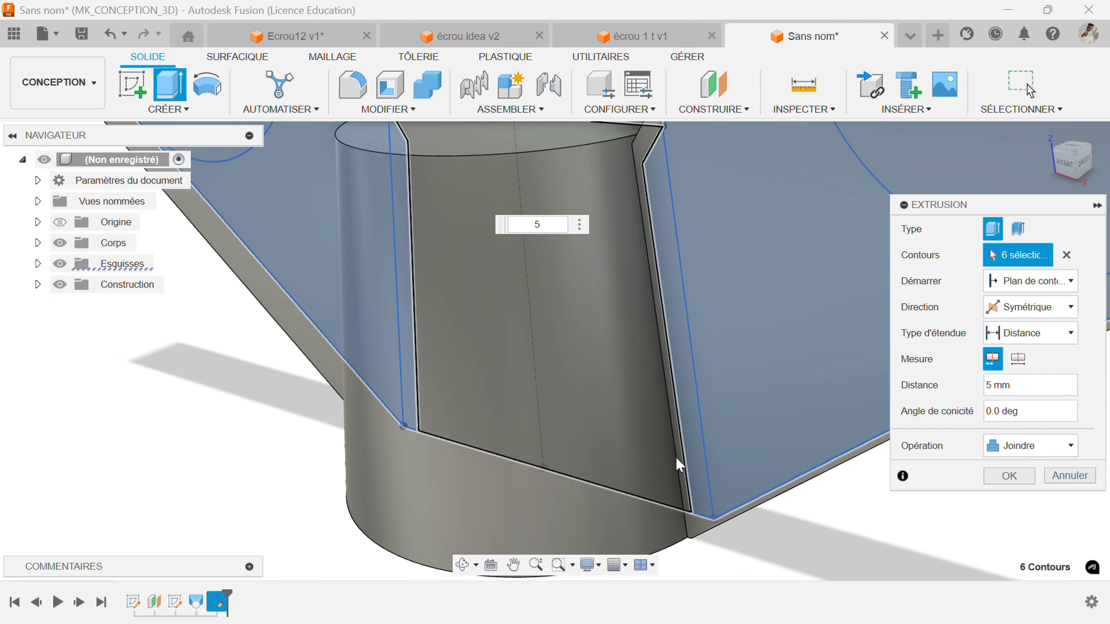
{"action": "scroll", "coordinate": [677, 464], "scroll_direction": "down", "scroll_amount": 5}
{"action": "middle_click_drag", "start_coordinate": [755, 517], "coordinate": [757, 569], "text": "shift"}
{"action": "scroll", "coordinate": [708, 508], "scroll_direction": "down", "scroll_amount": 2}
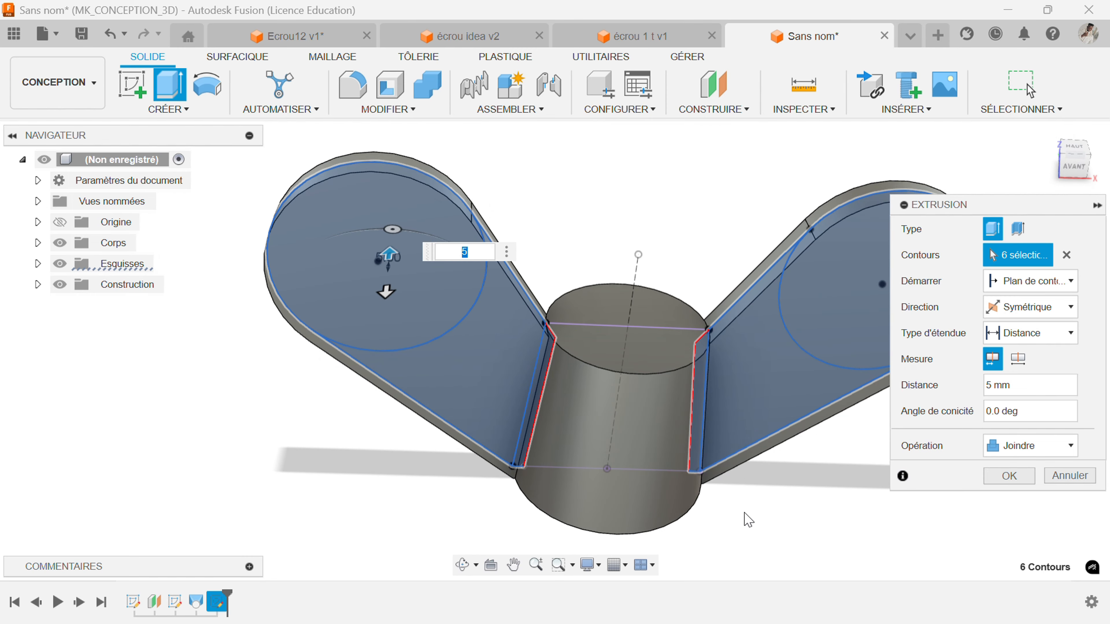
{"action": "middle_click_drag", "start_coordinate": [748, 519], "coordinate": [634, 538], "text": "shift"}
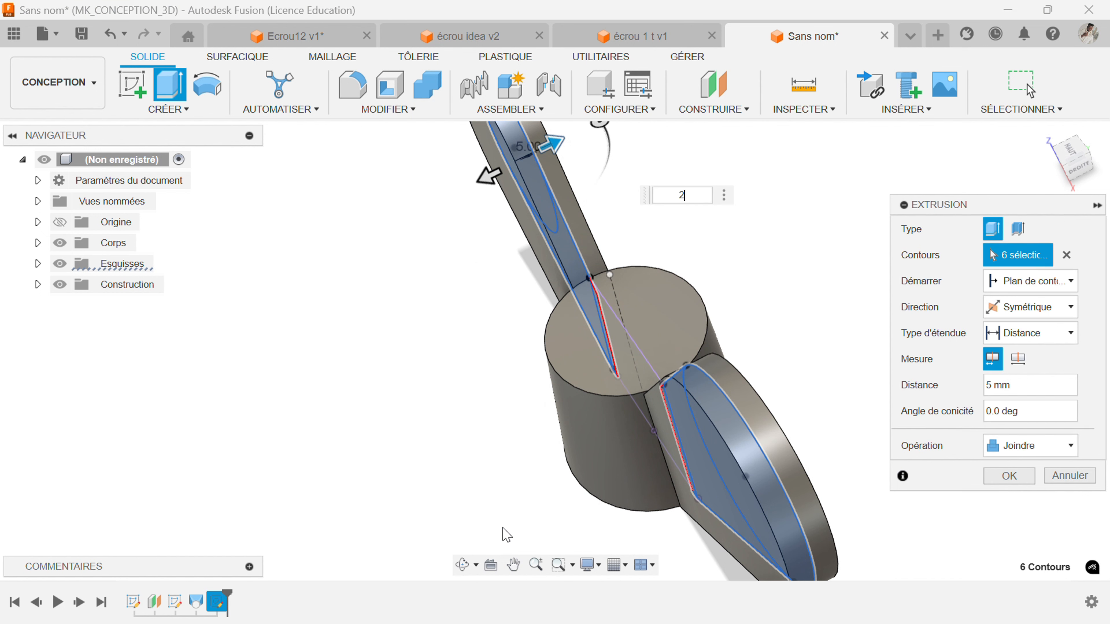
{"action": "type", "text": ".5"}
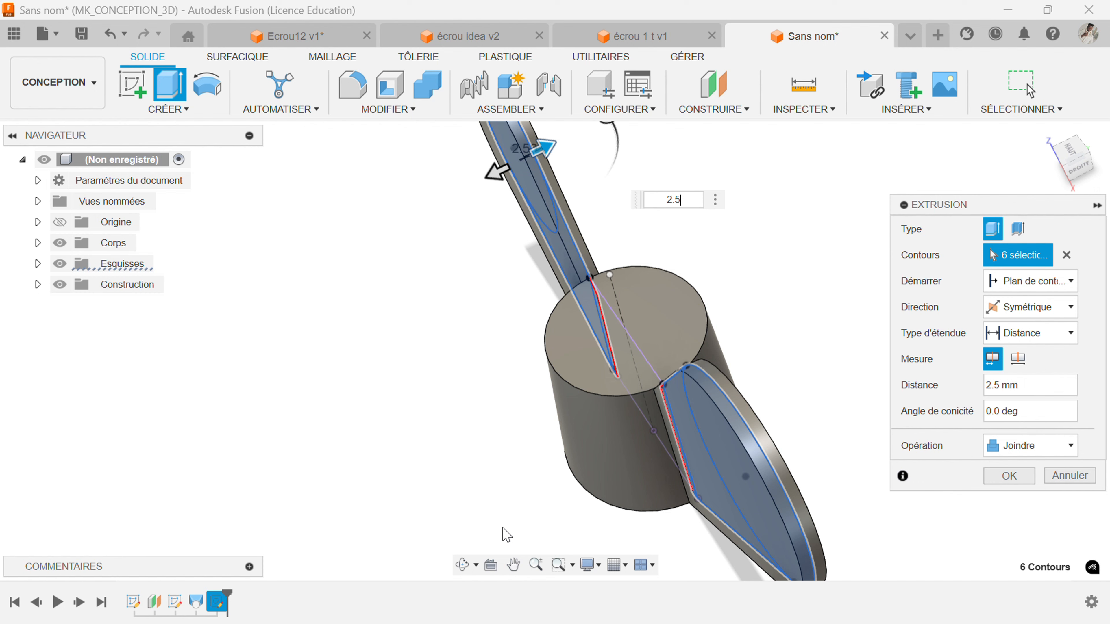
{"action": "key", "text": "Return"}
{"action": "scroll", "coordinate": [532, 458], "scroll_direction": "down", "scroll_amount": 1}
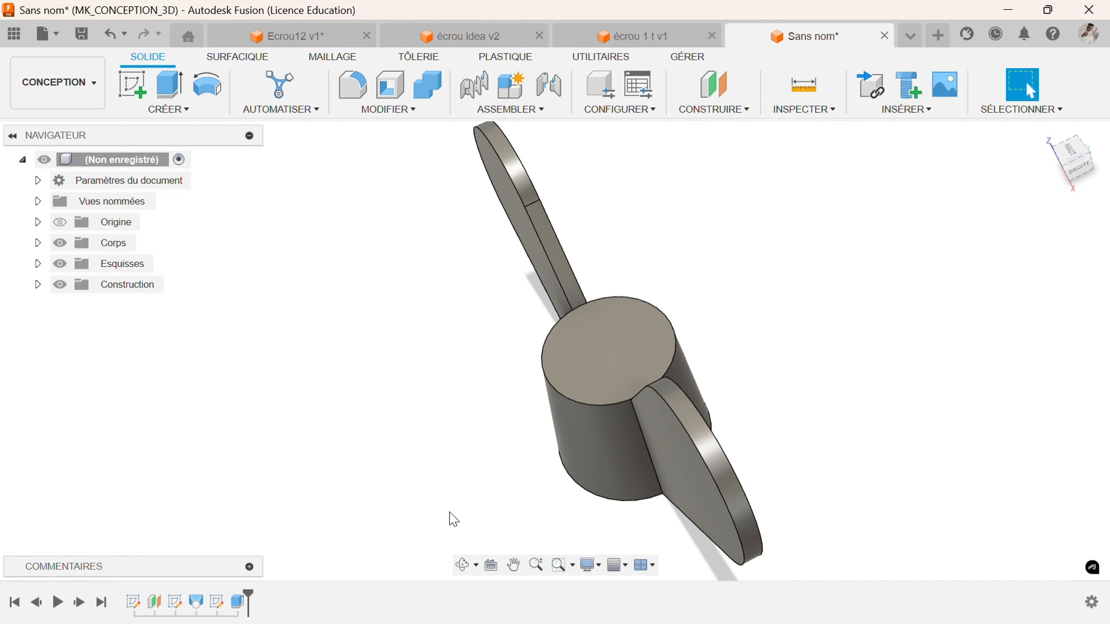
Start a Hole on the hub's upper face and position it at the face's centre.
{"action": "left_click", "coordinate": [461, 566]}
{"action": "left_click_drag", "start_coordinate": [487, 494], "coordinate": [623, 379]}
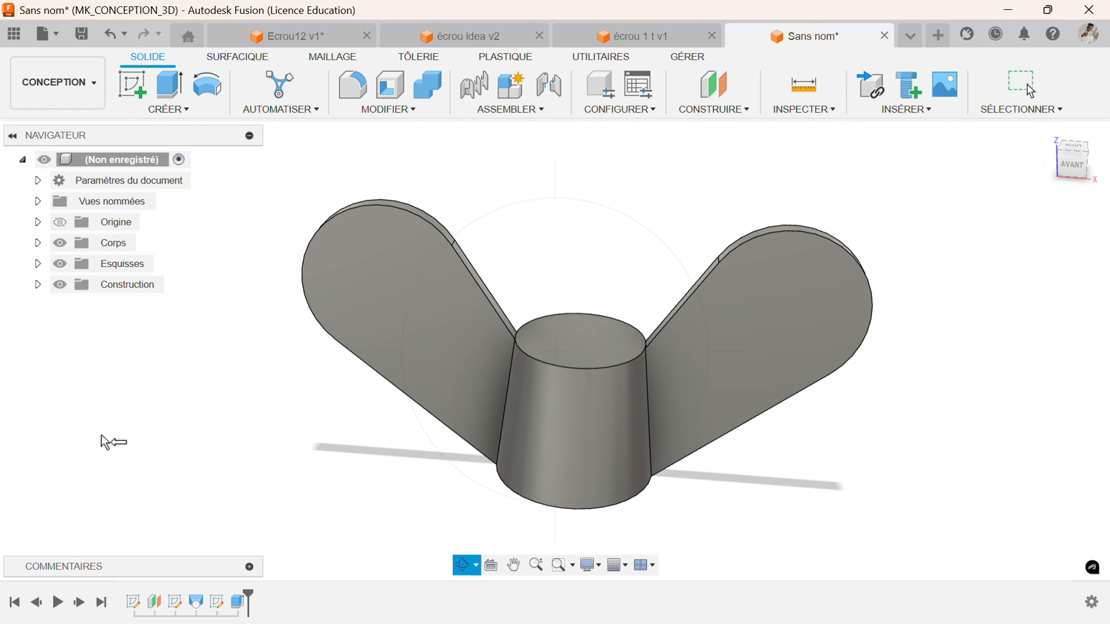
{"action": "key", "text": "Escape"}
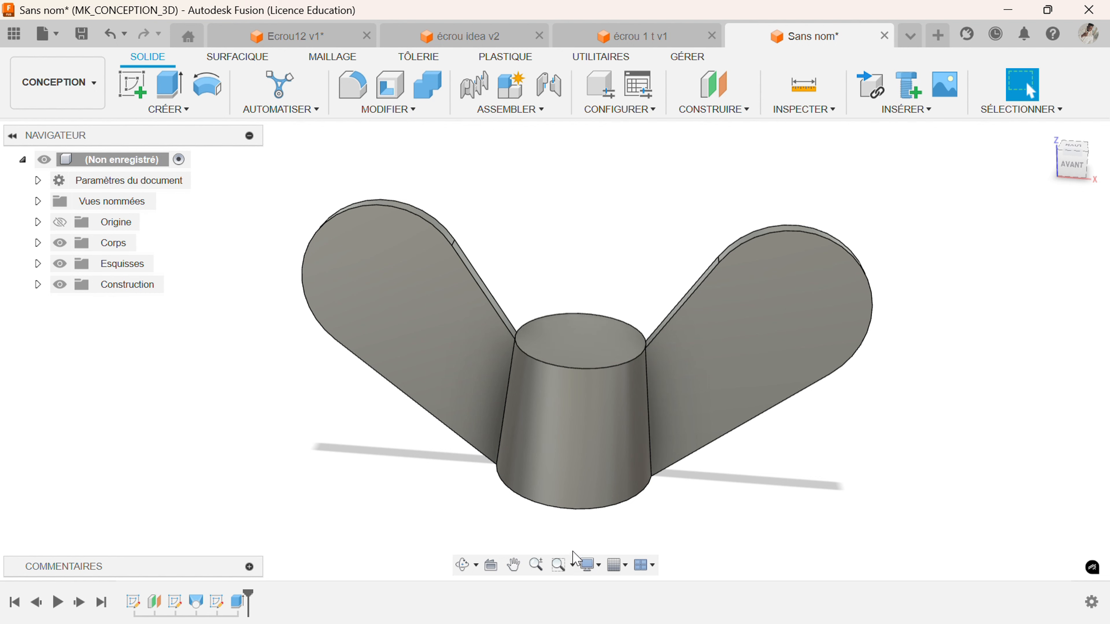
{"action": "scroll", "coordinate": [576, 542], "scroll_direction": "up", "scroll_amount": 2}
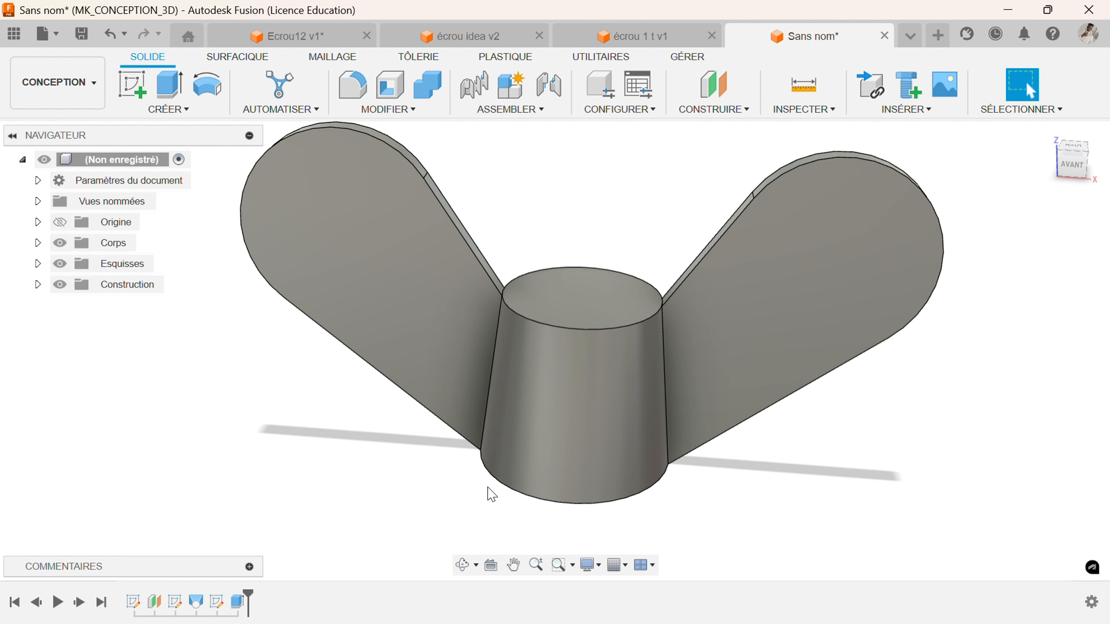
{"action": "left_click", "coordinate": [180, 110]}
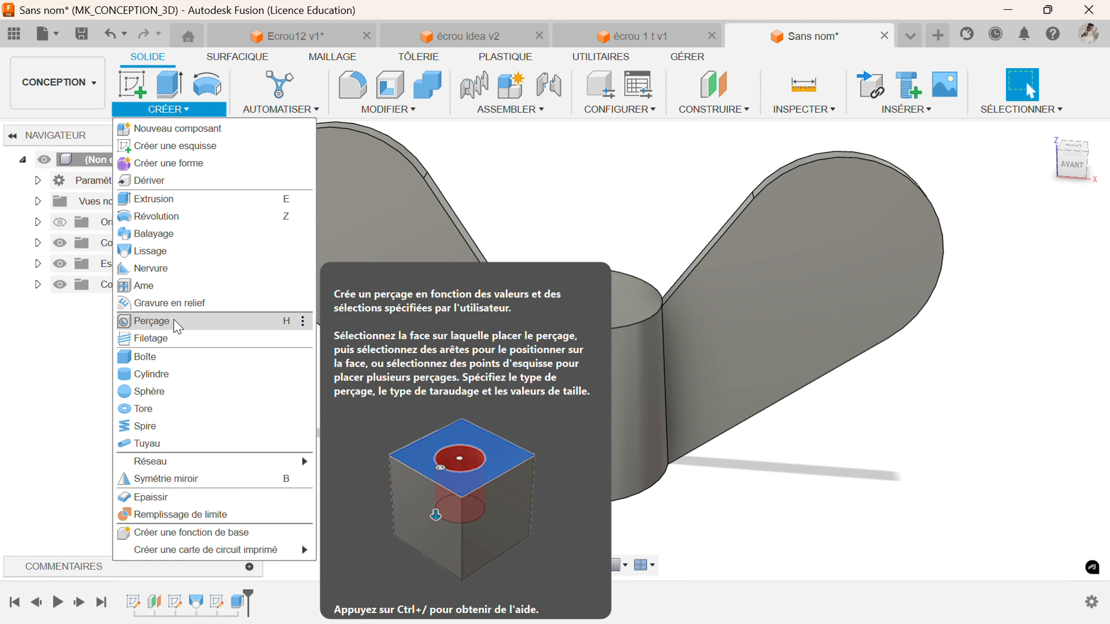
{"action": "left_click", "coordinate": [282, 326]}
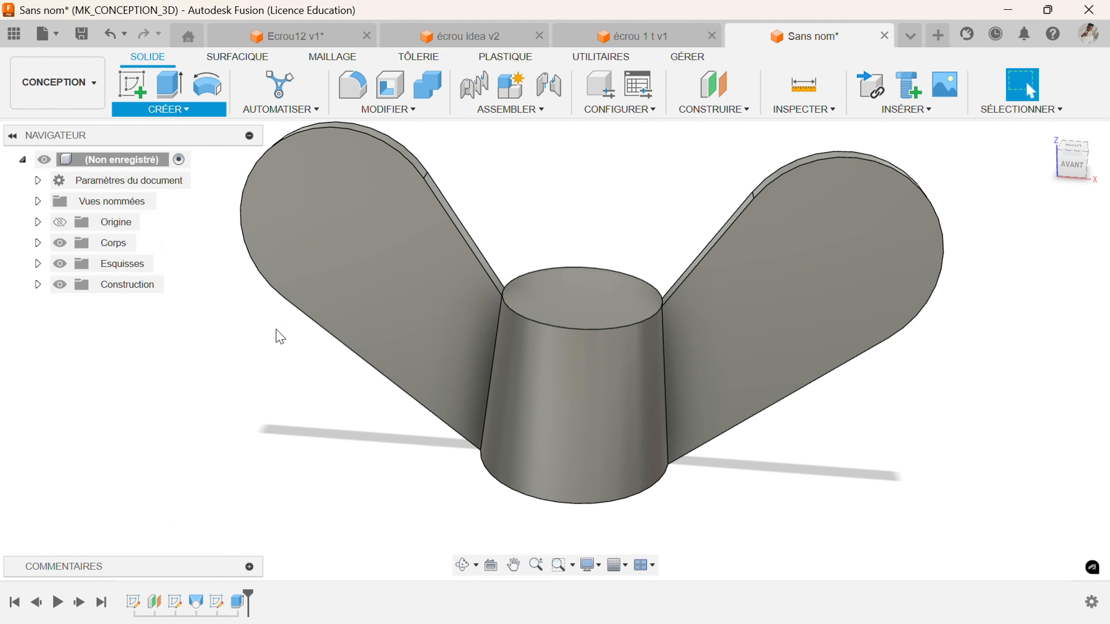
{"action": "left_click", "coordinate": [588, 304]}
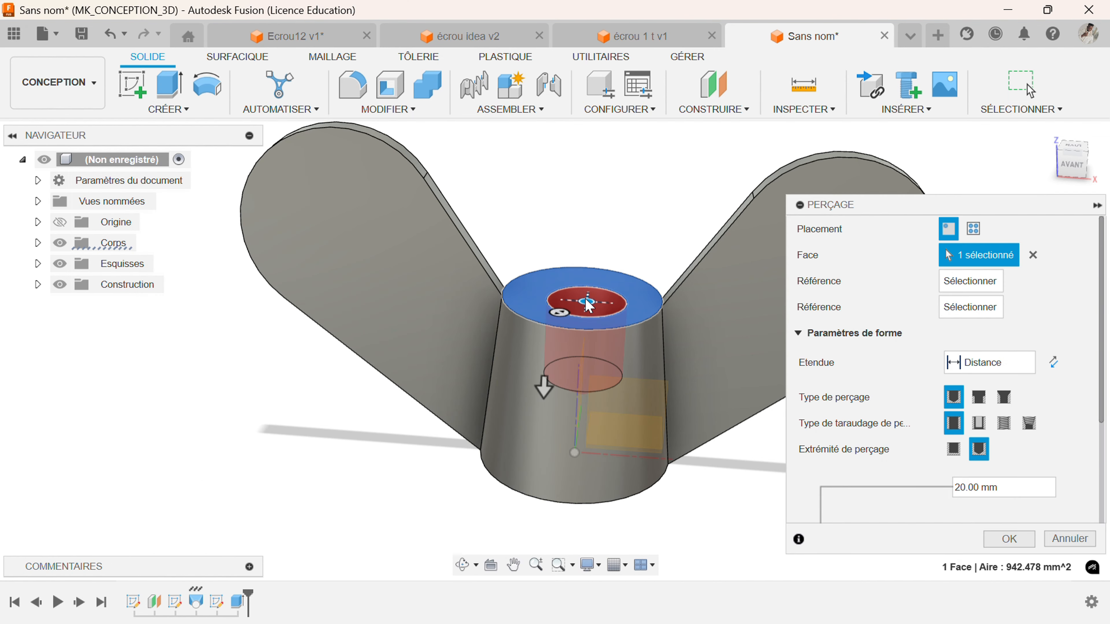
{"action": "middle_click_drag", "start_coordinate": [525, 248], "coordinate": [543, 362], "text": "shift"}
{"action": "left_click_drag", "start_coordinate": [585, 309], "coordinate": [582, 300]}
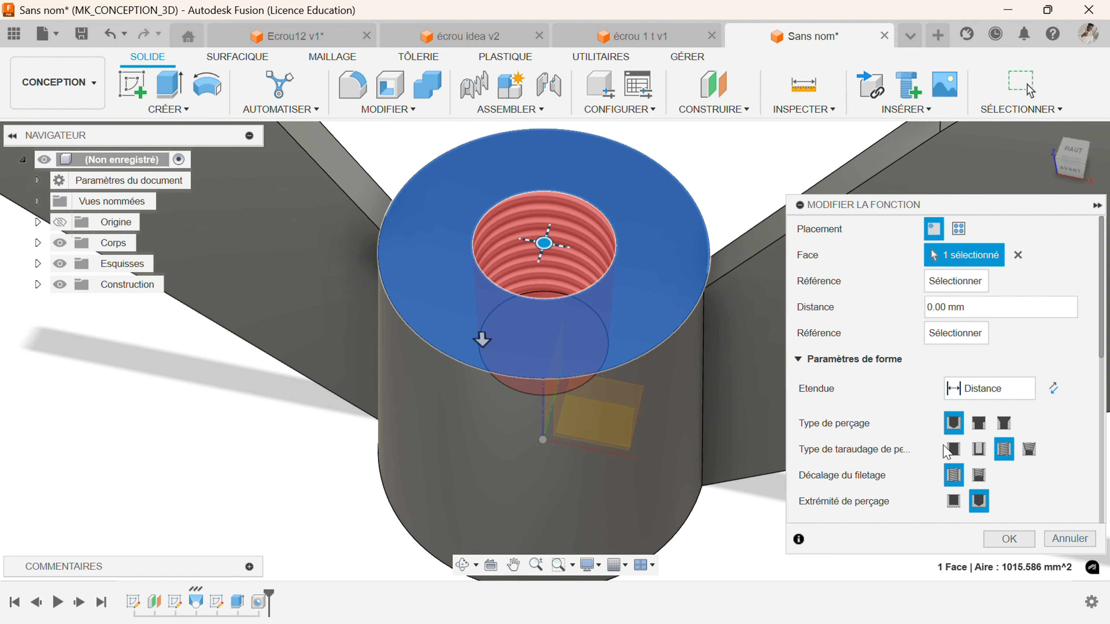
Make the hub hole plain without threads, extending through all, with a 25 mm diameter.
{"action": "left_click", "coordinate": [948, 451]}
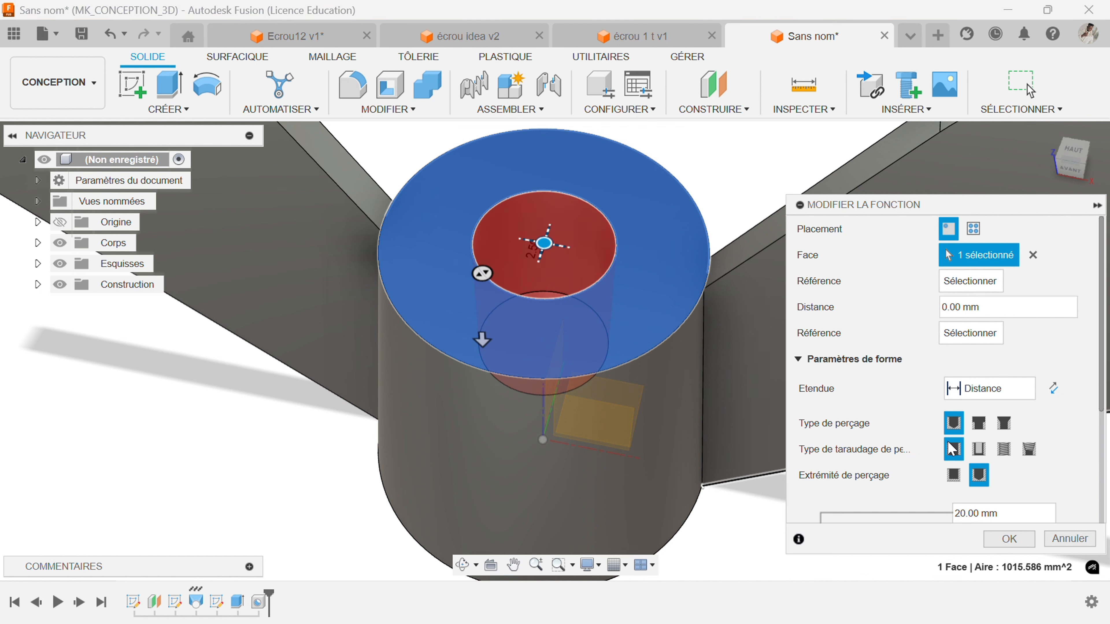
{"action": "left_click", "coordinate": [992, 388]}
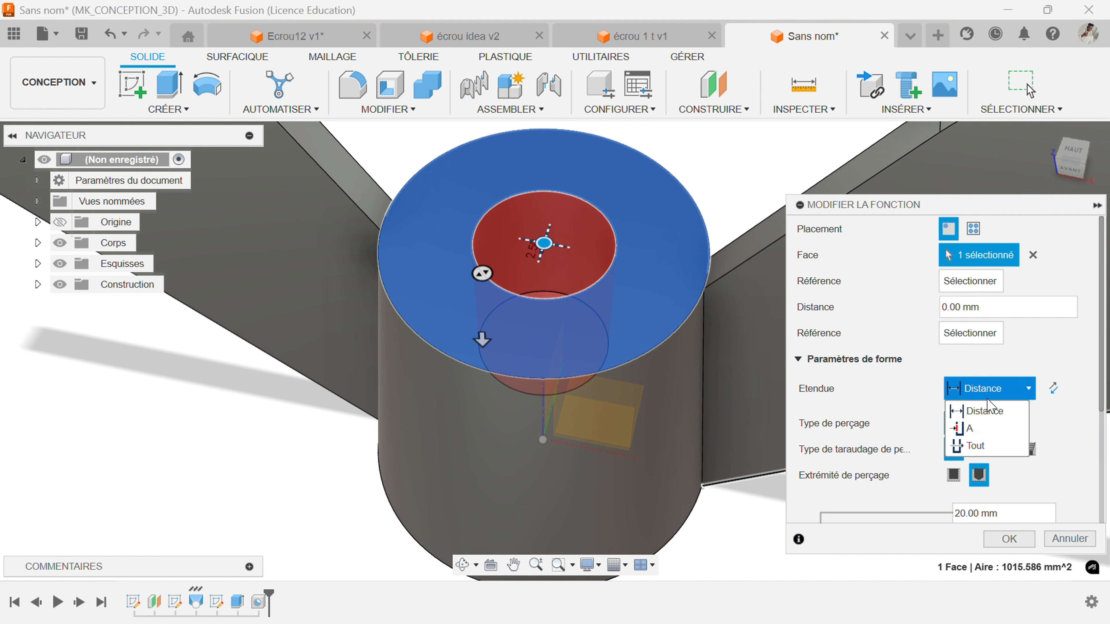
{"action": "left_click", "coordinate": [972, 445]}
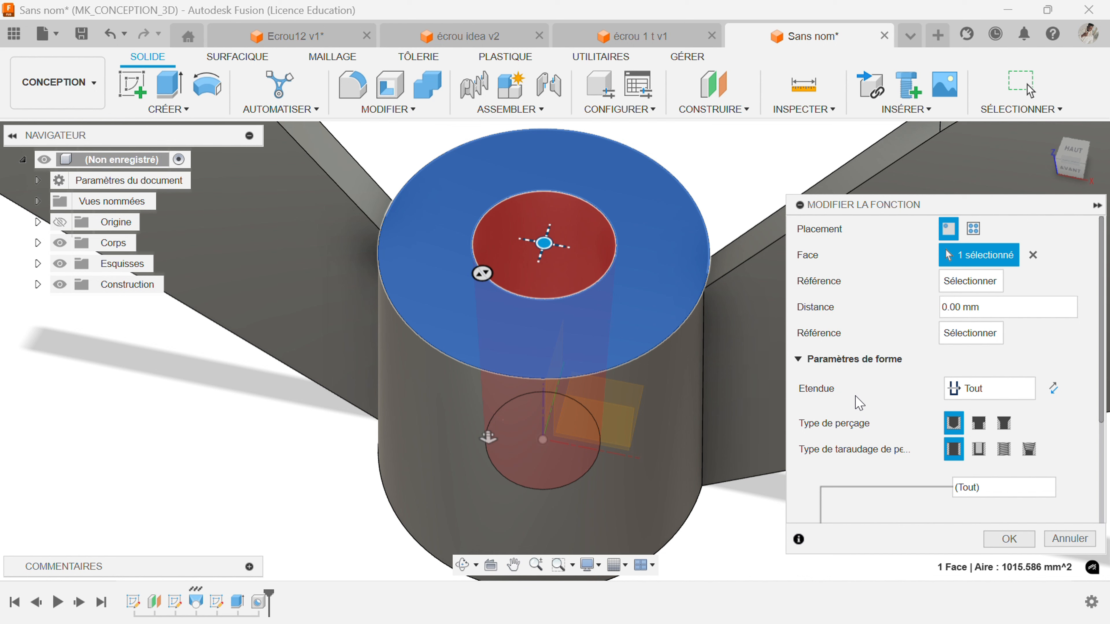
{"action": "scroll", "coordinate": [859, 402], "scroll_direction": "down", "scroll_amount": 4}
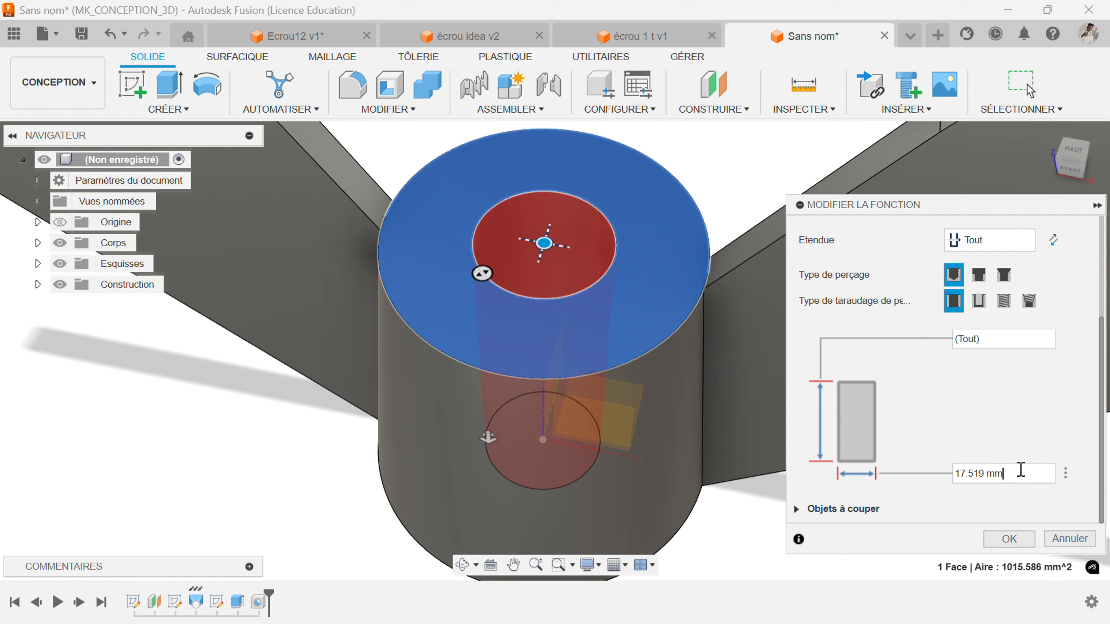
{"action": "left_click_drag", "start_coordinate": [1021, 469], "coordinate": [937, 469]}
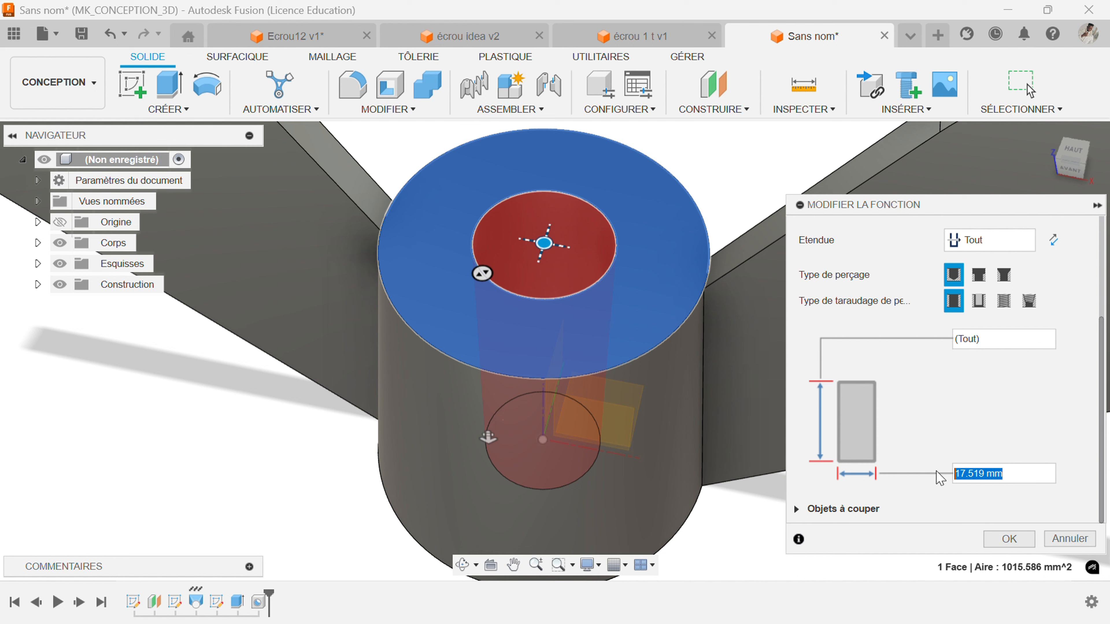
{"action": "type", "text": "25"}
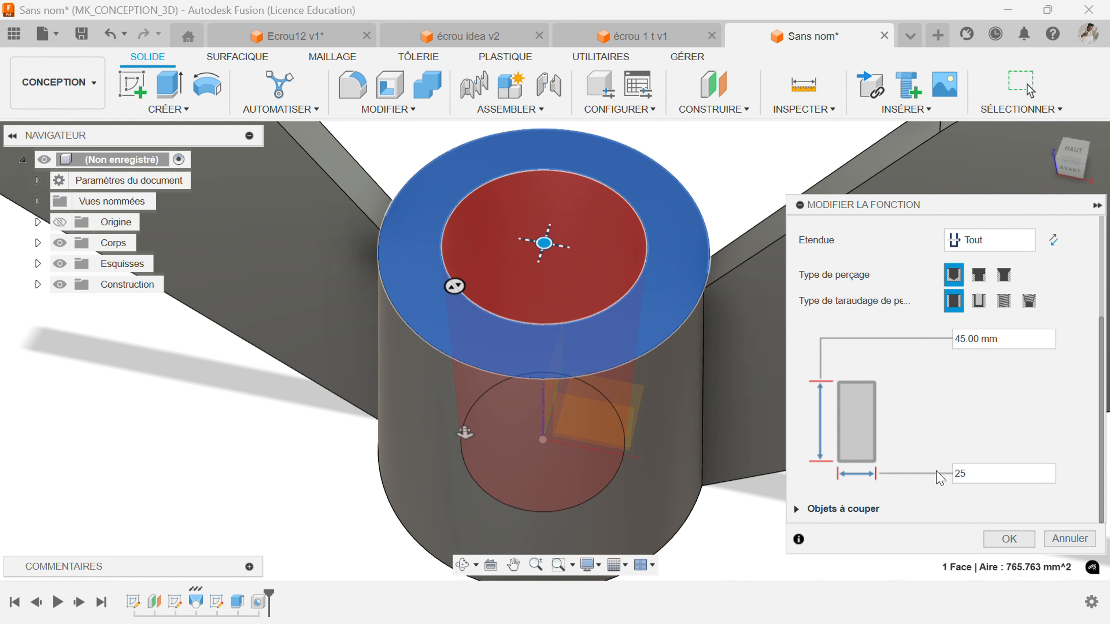
{"action": "key", "text": "Return"}
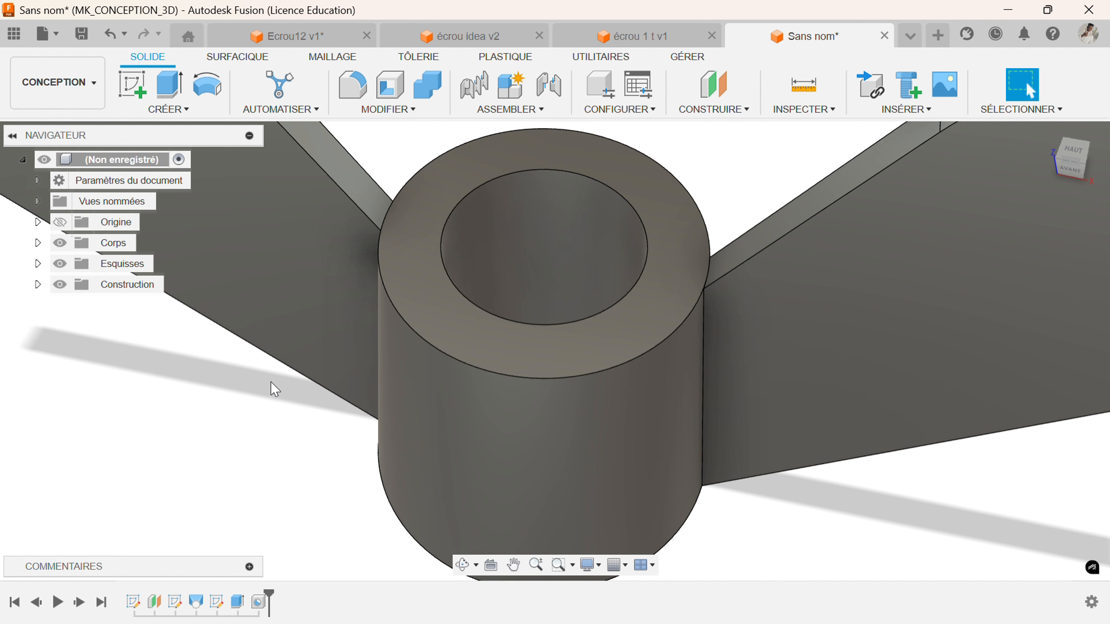
Chamfer the hub hole's upper and lower edges with an equal distance of 1 mm.
{"action": "key", "text": "c"}
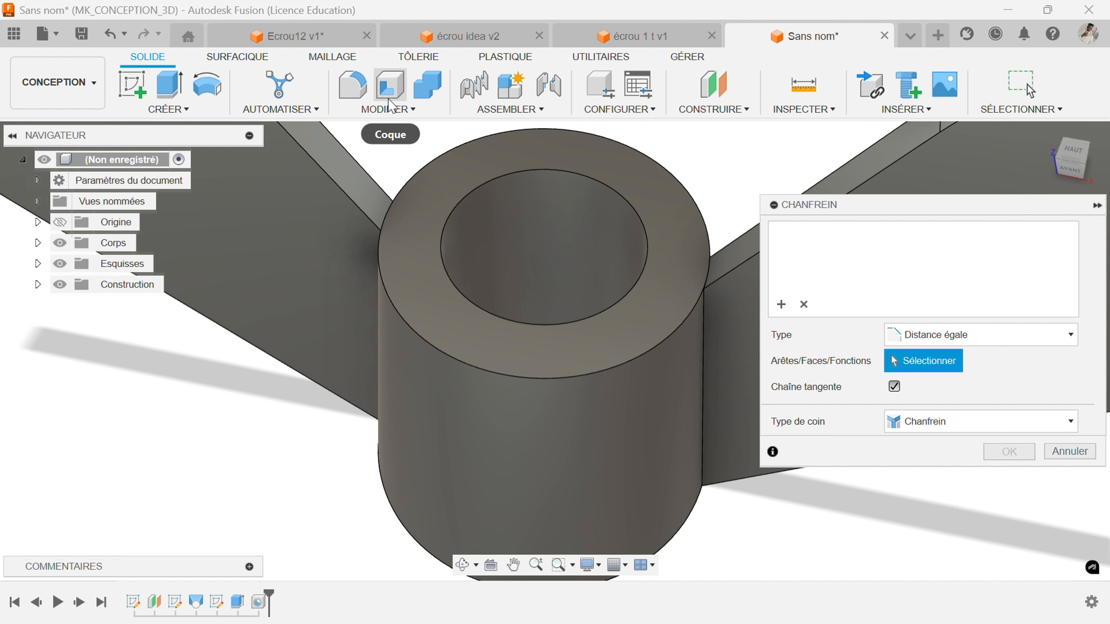
{"action": "left_click", "coordinate": [388, 109]}
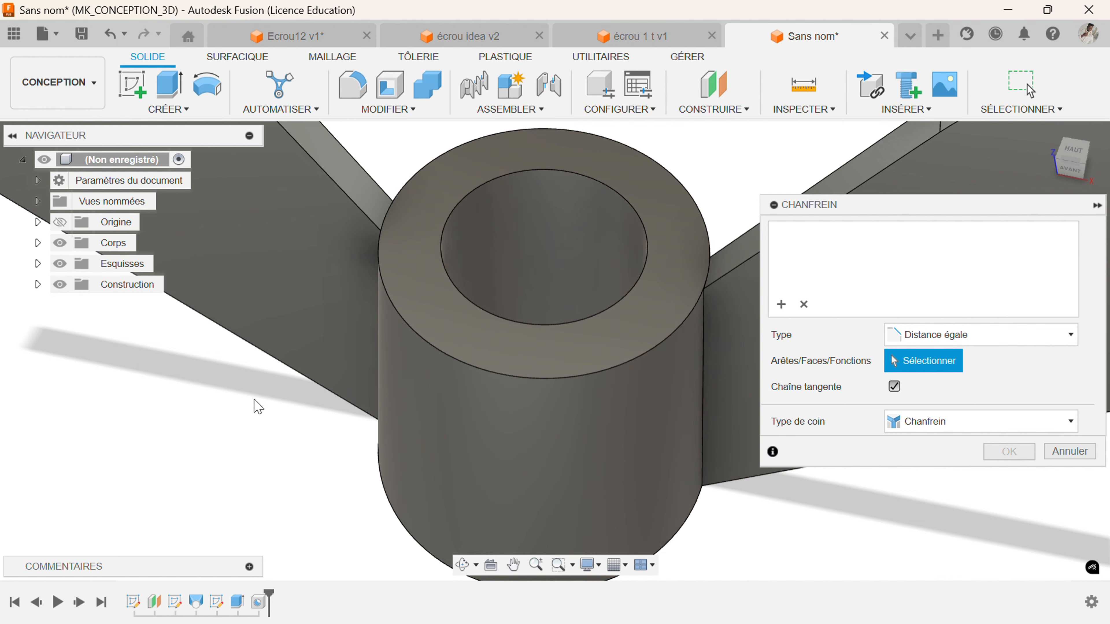
{"action": "left_click", "coordinate": [485, 314]}
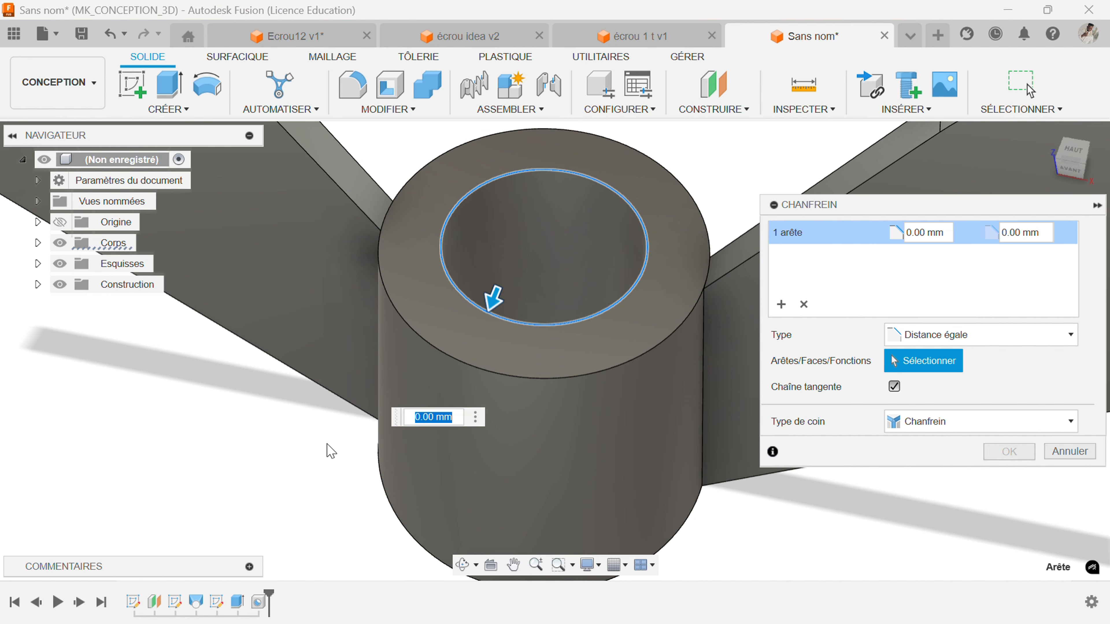
{"action": "middle_click_drag", "start_coordinate": [327, 455], "coordinate": [551, 400], "text": "shift"}
{"action": "left_click", "coordinate": [551, 399]}
{"action": "type", "text": "1"}
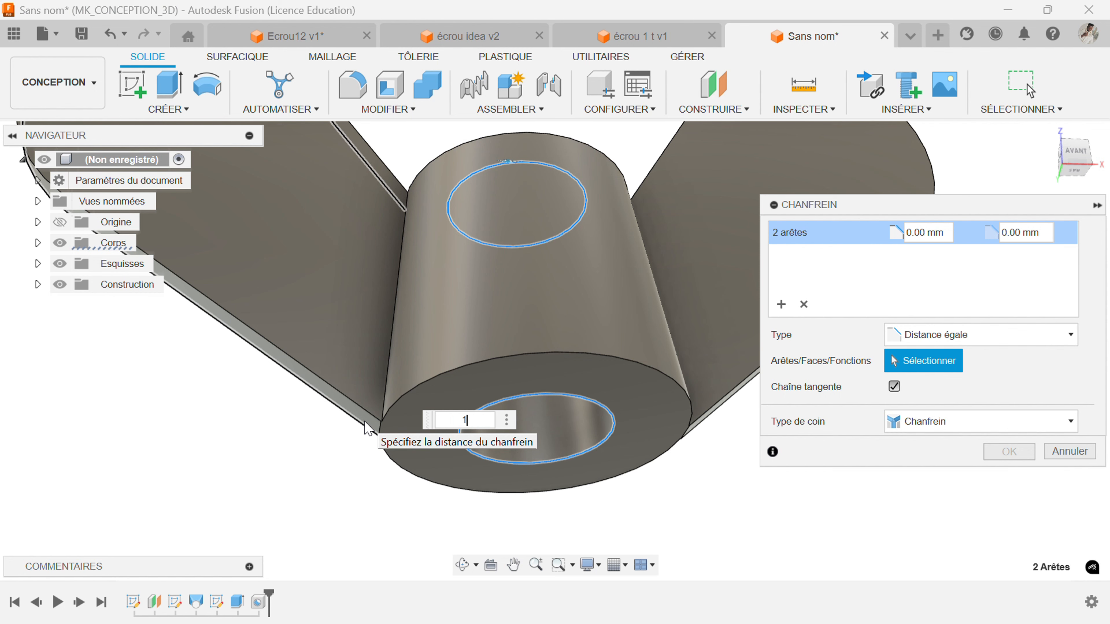
{"action": "key", "text": "Return"}
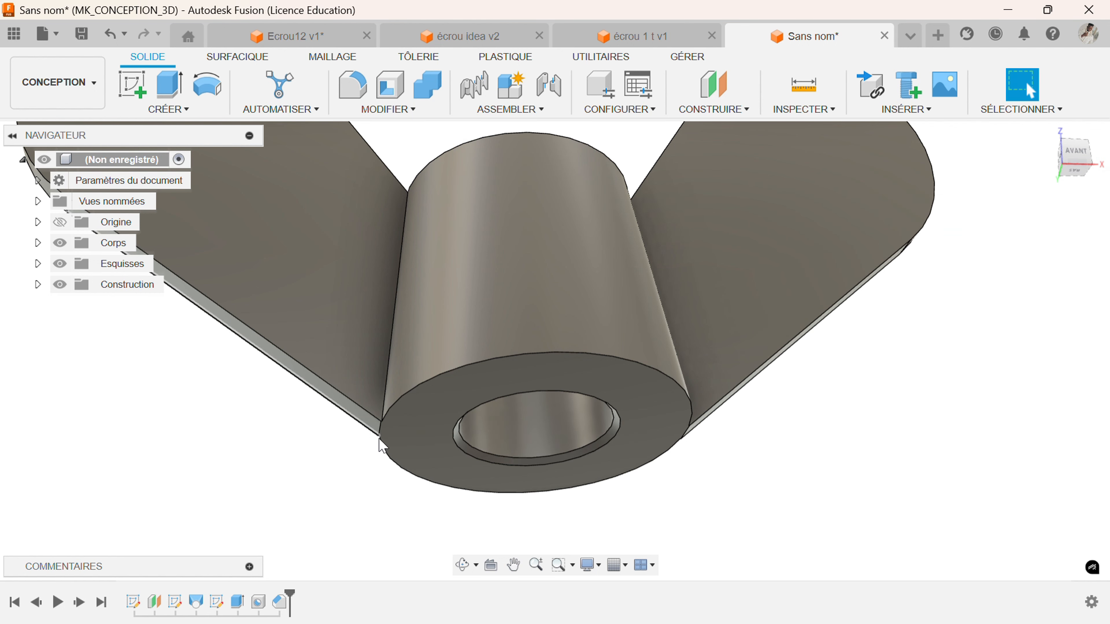
Start a modelled, full-length ISO metric thread on the hub hole's inner face and set its size to 30 mm.
{"action": "middle_click_drag", "start_coordinate": [524, 407], "coordinate": [572, 470], "text": "shift"}
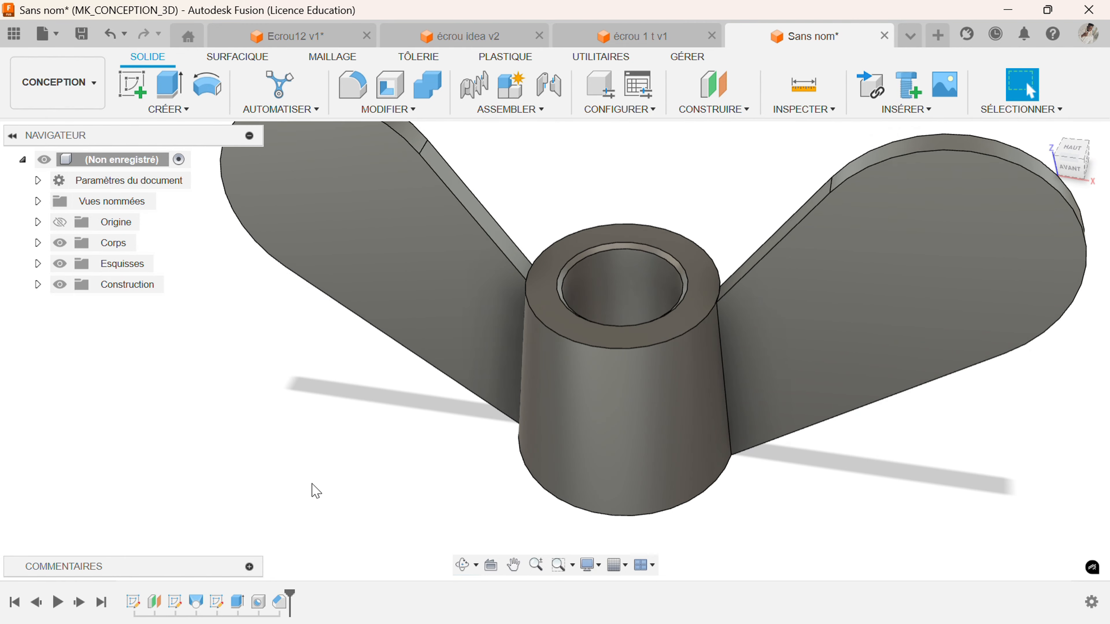
{"action": "left_click", "coordinate": [187, 110]}
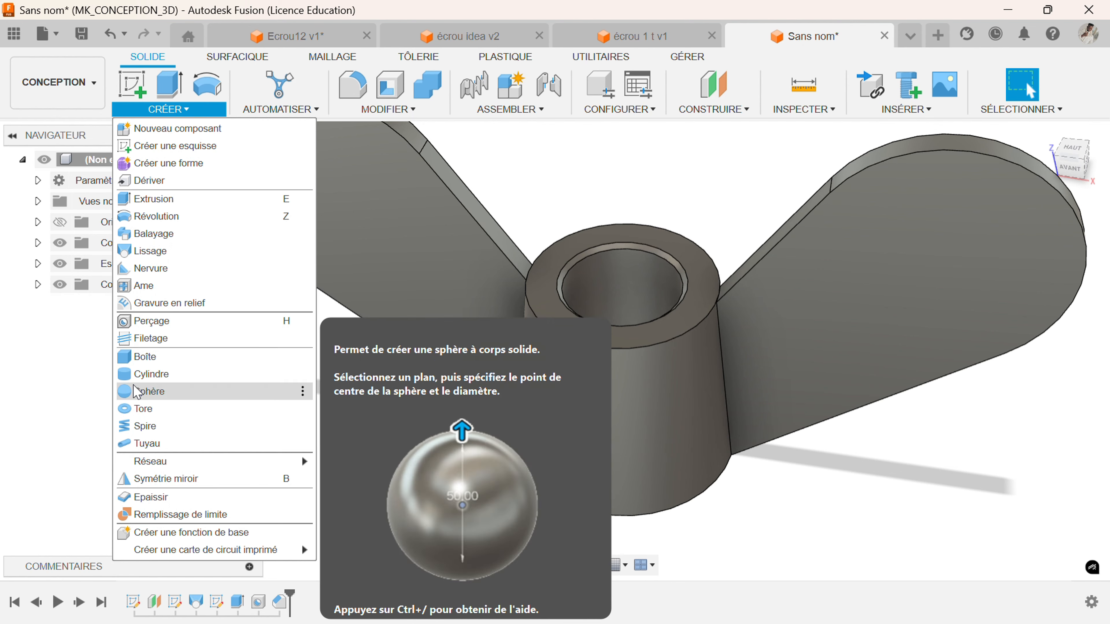
{"action": "left_click", "coordinate": [140, 339]}
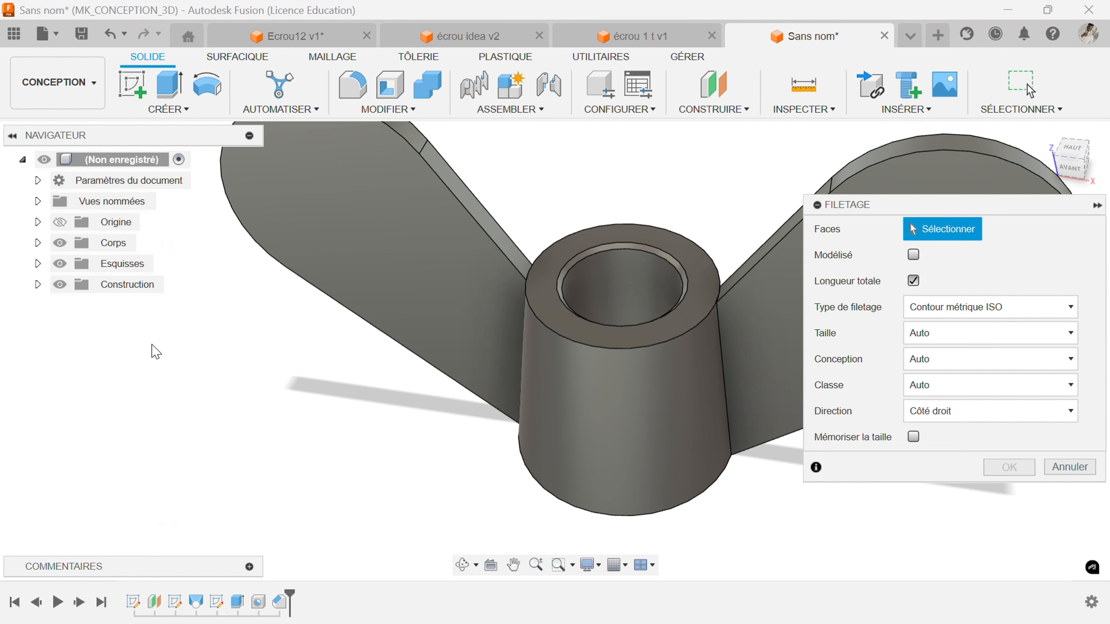
{"action": "left_click", "coordinate": [605, 305]}
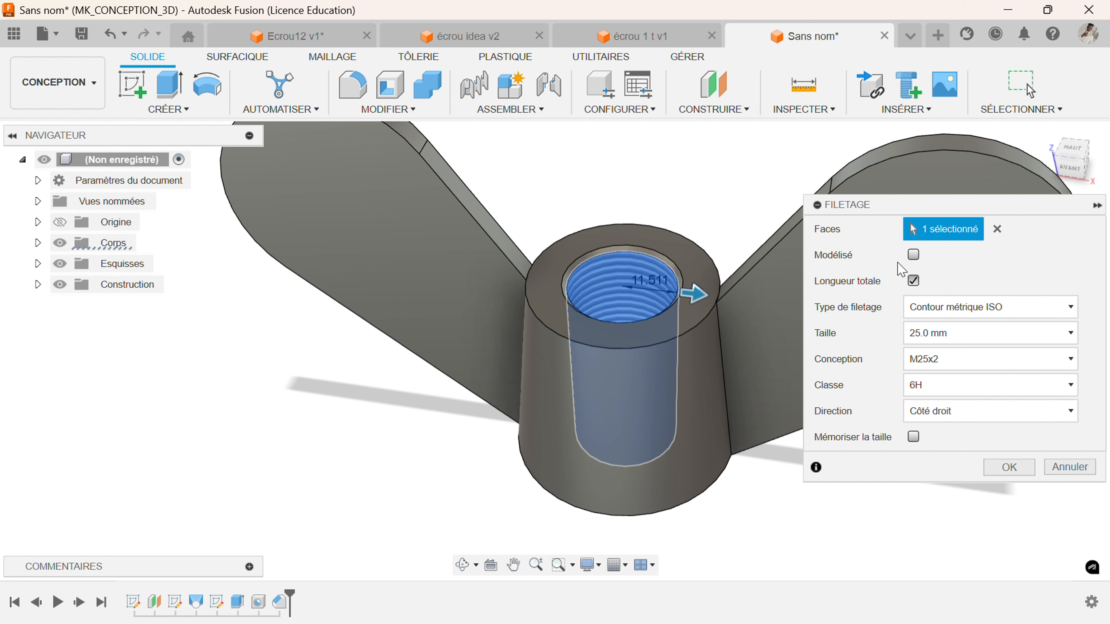
{"action": "left_click", "coordinate": [913, 254]}
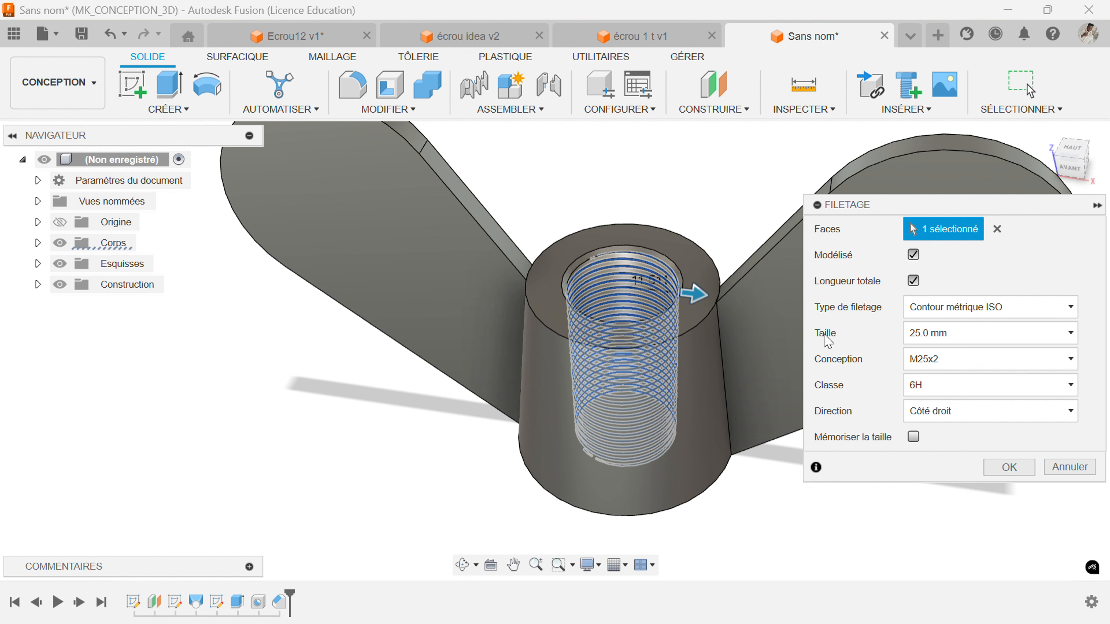
{"action": "left_click", "coordinate": [927, 337]}
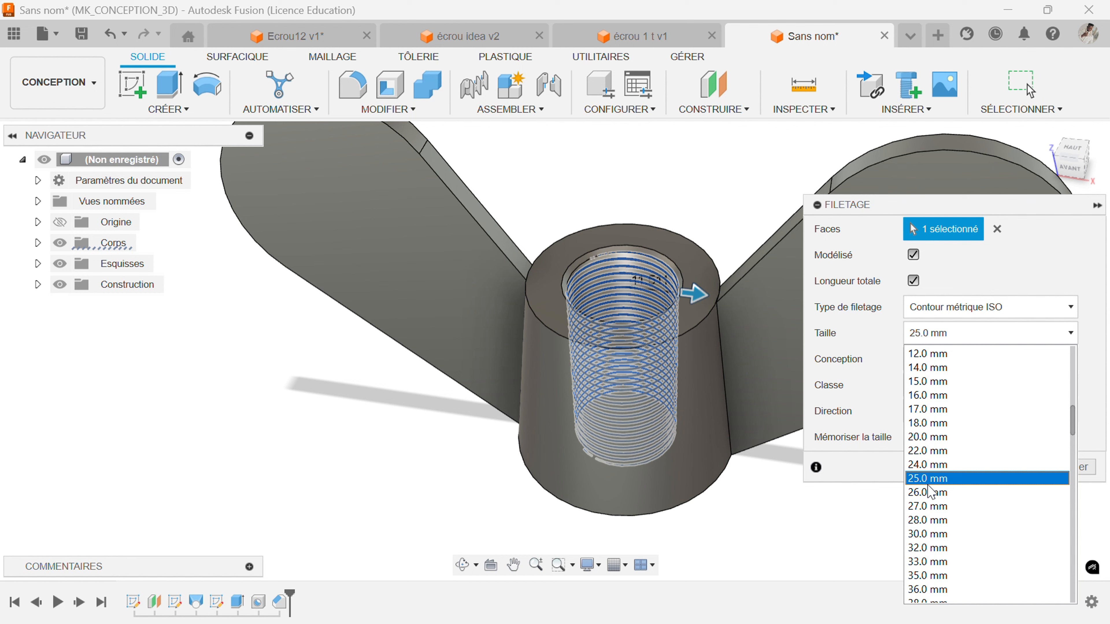
{"action": "left_click", "coordinate": [925, 534]}
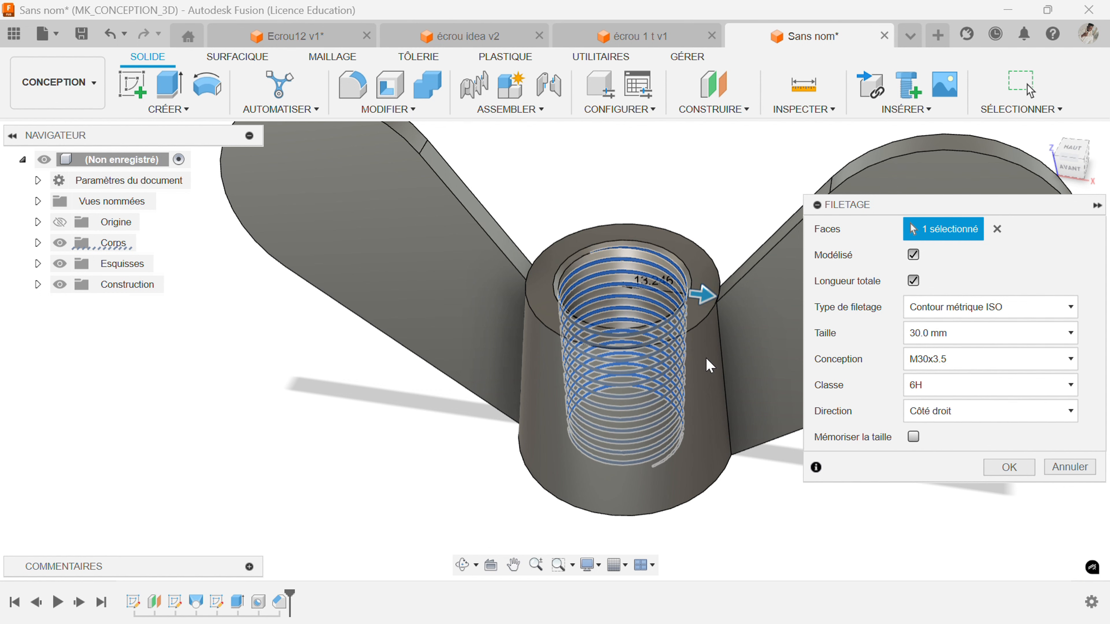
Check the thread designation, class, direction and type options, and create the thread as right-hand M30x3.5, class 6H, ISO metric.
{"action": "left_click", "coordinate": [916, 367]}
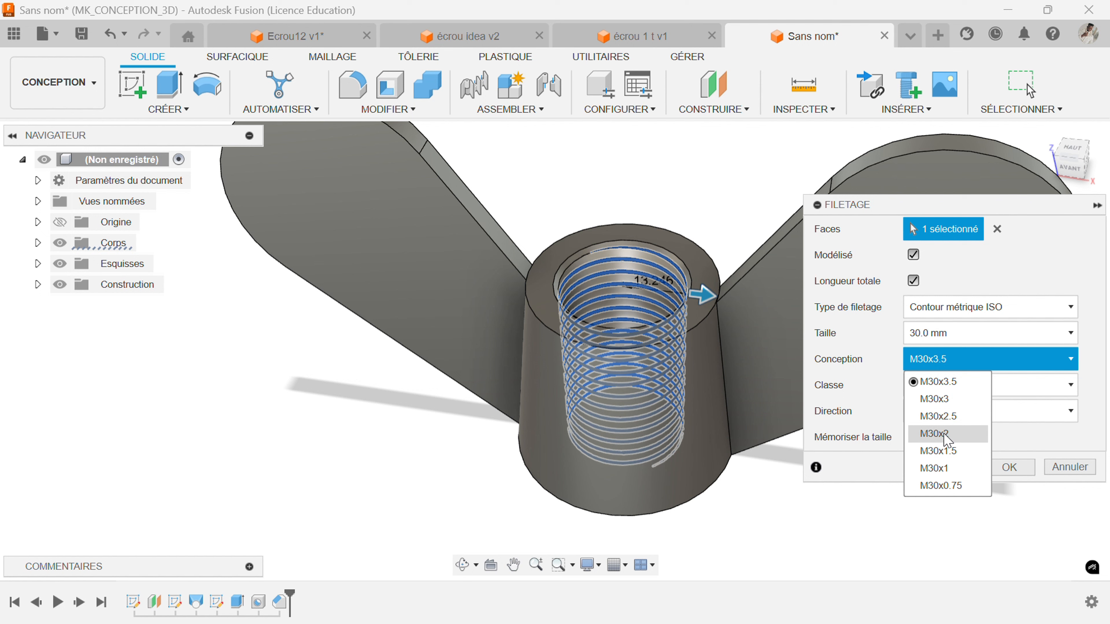
{"action": "left_click", "coordinate": [932, 387]}
{"action": "left_click", "coordinate": [926, 414]}
{"action": "left_click", "coordinate": [930, 452]}
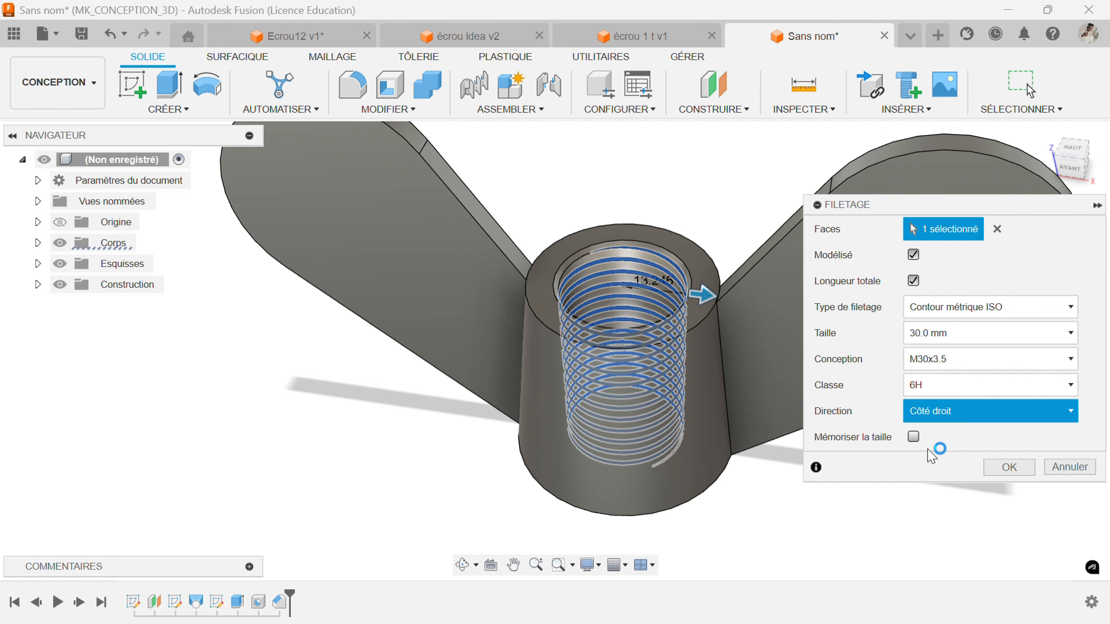
{"action": "left_click", "coordinate": [930, 411]}
{"action": "left_click", "coordinate": [932, 433]}
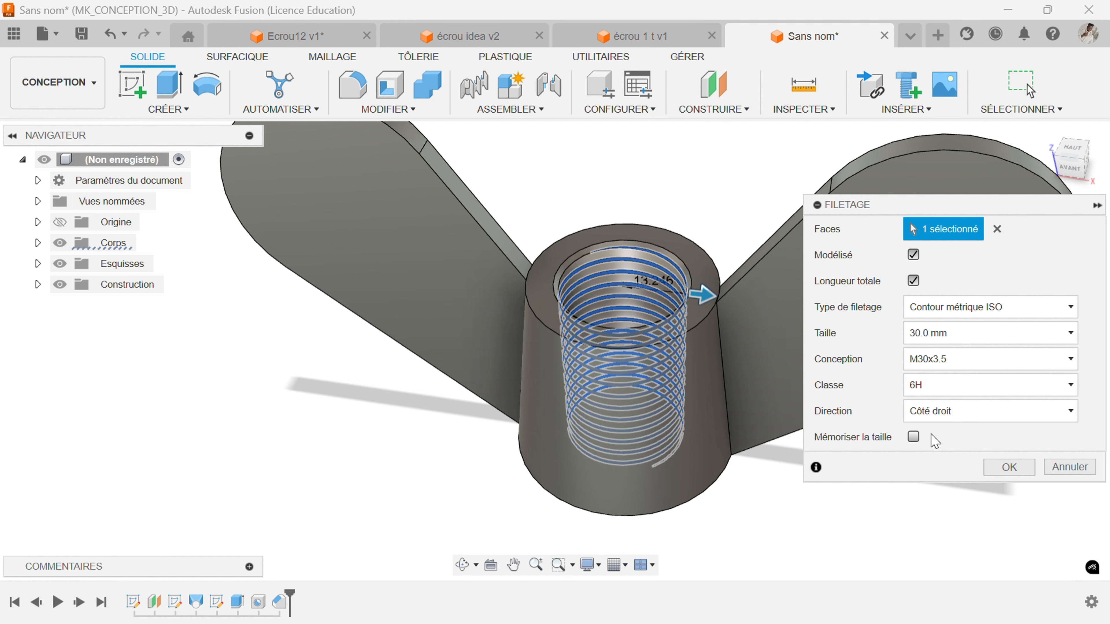
{"action": "left_click", "coordinate": [906, 388]}
{"action": "left_click", "coordinate": [888, 393]}
{"action": "left_click", "coordinate": [940, 314]}
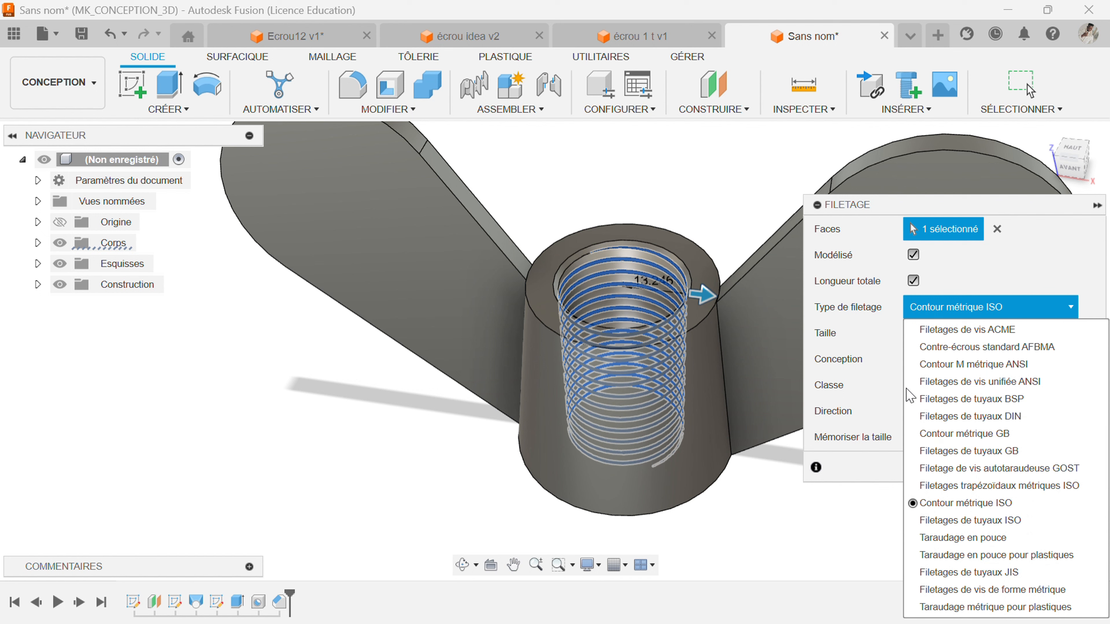
{"action": "left_click", "coordinate": [893, 375]}
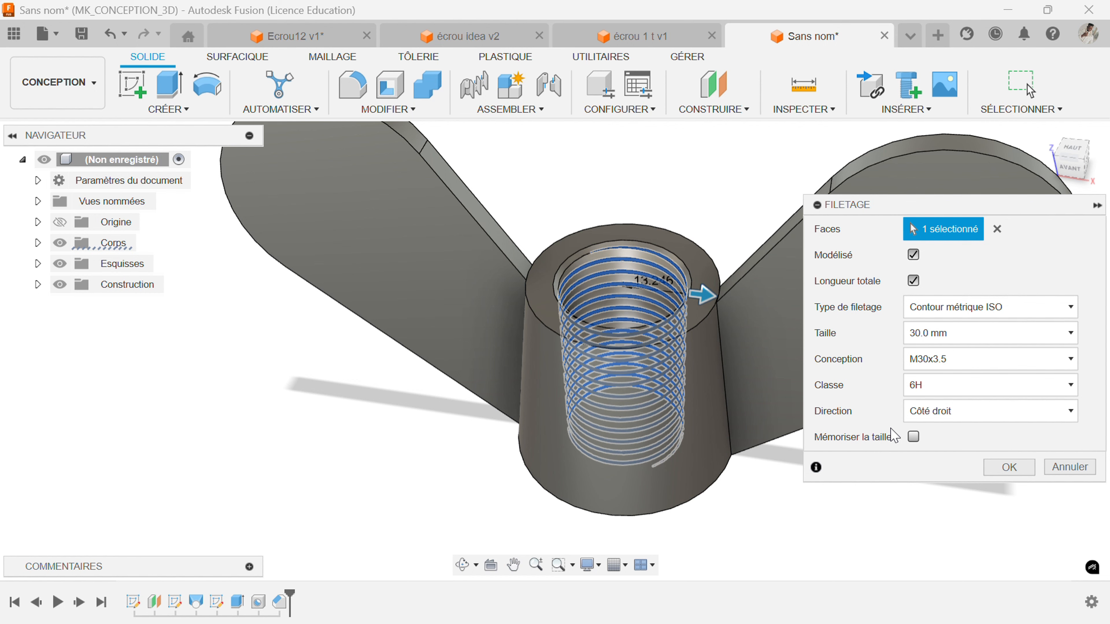
{"action": "left_click", "coordinate": [1001, 469]}
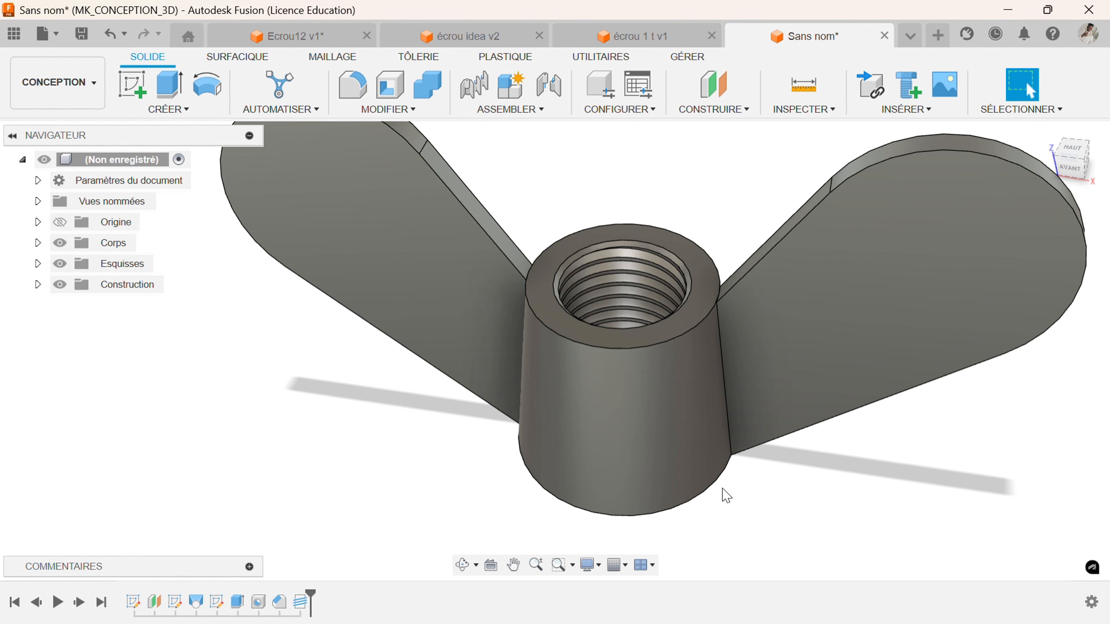
Start a constant-radius fillet on the outer edges of both wings by selecting their rim faces, with a 1.5 mm radius.
{"action": "scroll", "coordinate": [599, 308], "scroll_direction": "up", "scroll_amount": 3}
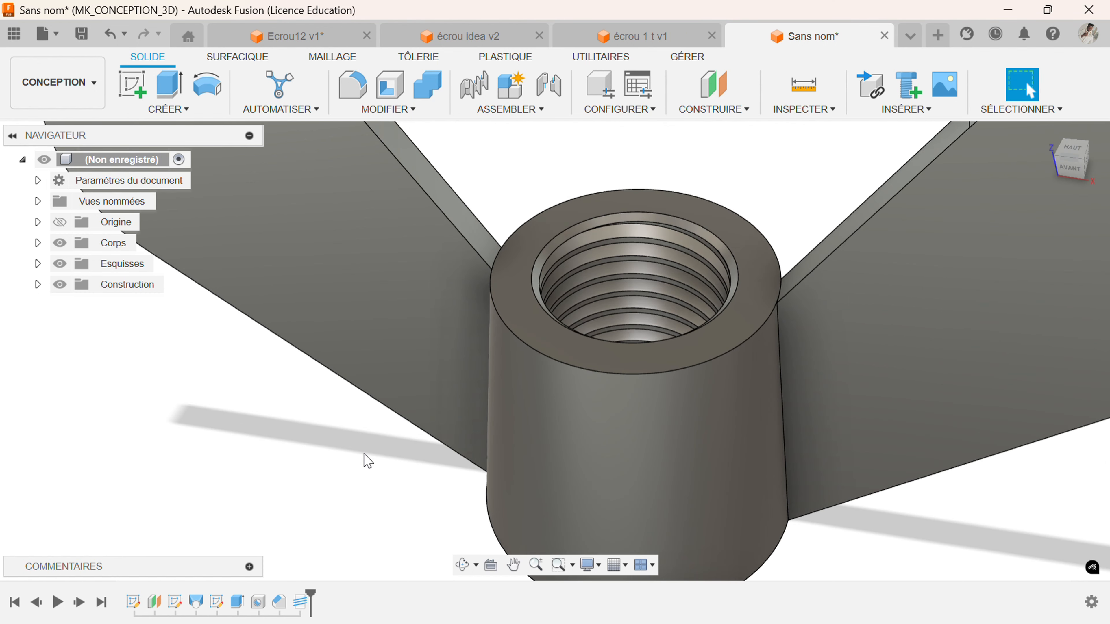
{"action": "middle_click_drag", "start_coordinate": [364, 459], "coordinate": [396, 453], "text": "shift"}
{"action": "scroll", "coordinate": [593, 531], "scroll_direction": "down", "scroll_amount": 3}
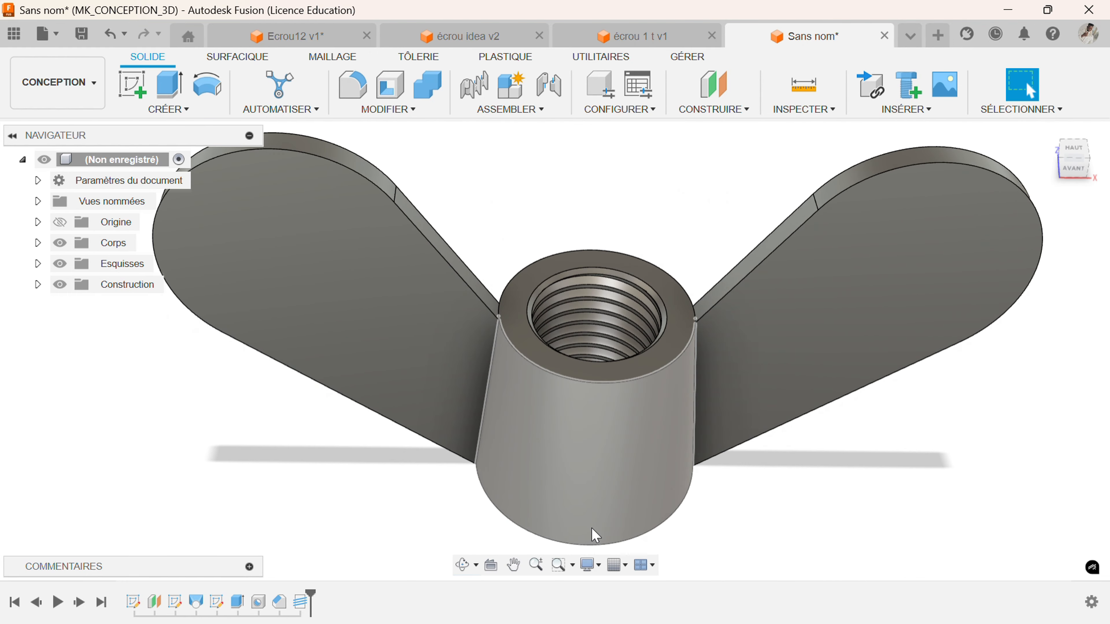
{"action": "scroll", "coordinate": [647, 524], "scroll_direction": "down", "scroll_amount": 3}
{"action": "scroll", "coordinate": [673, 549], "scroll_direction": "up", "scroll_amount": 2}
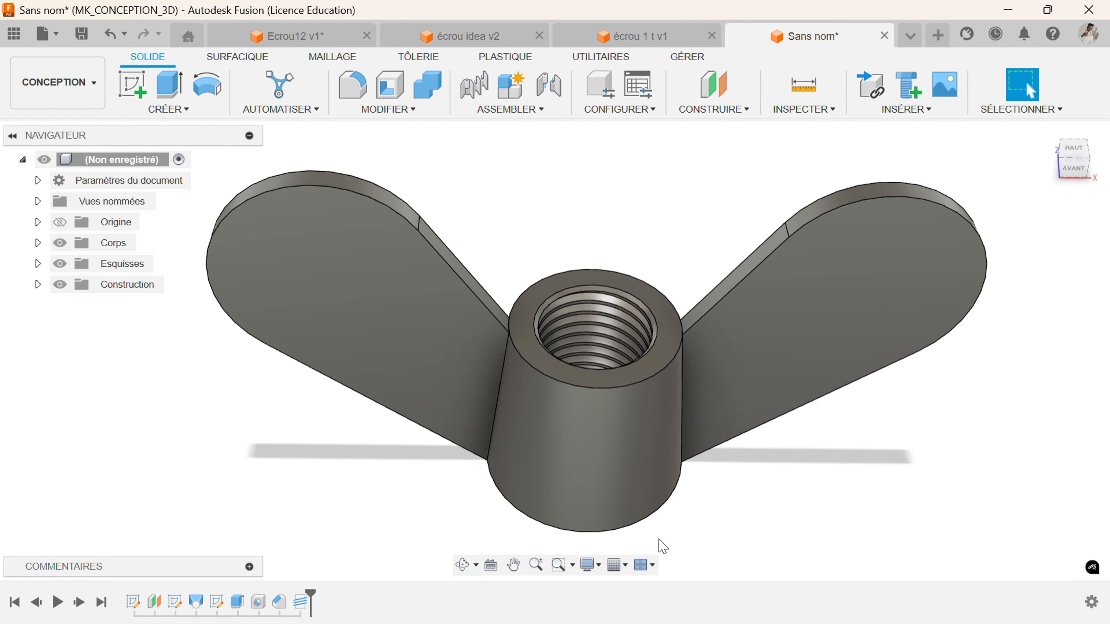
{"action": "key", "text": "f"}
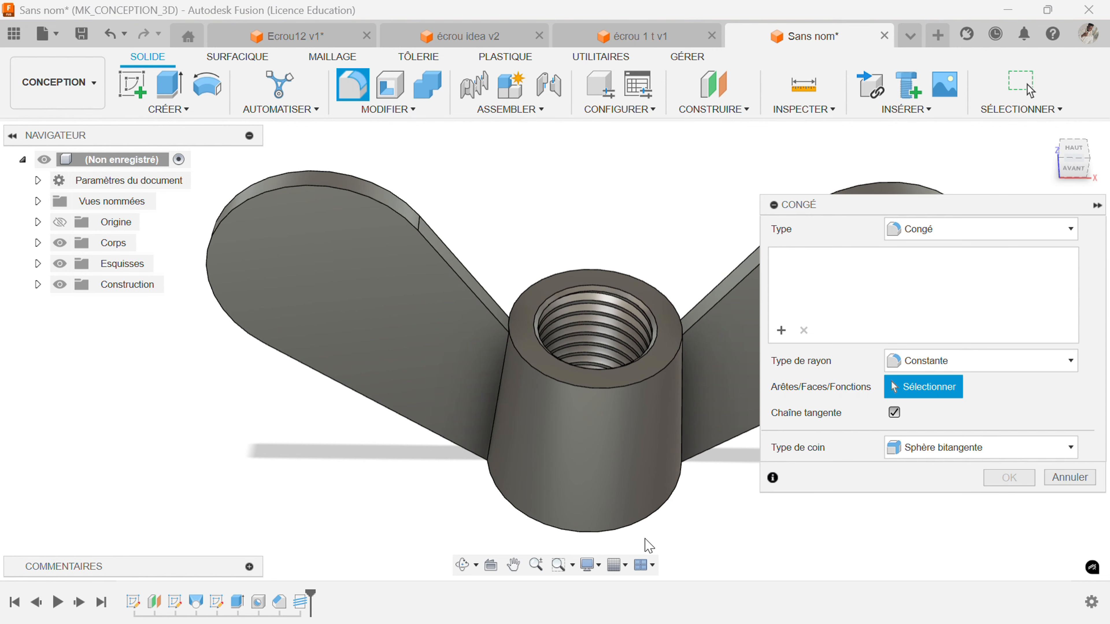
{"action": "left_click", "coordinate": [376, 109]}
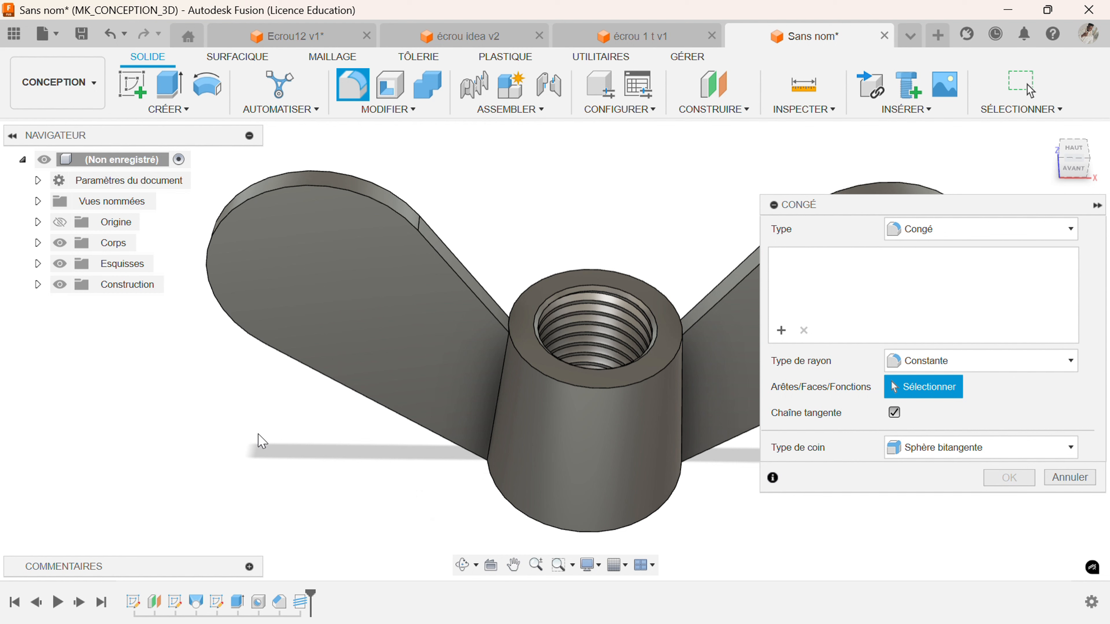
{"action": "left_click", "coordinate": [434, 274]}
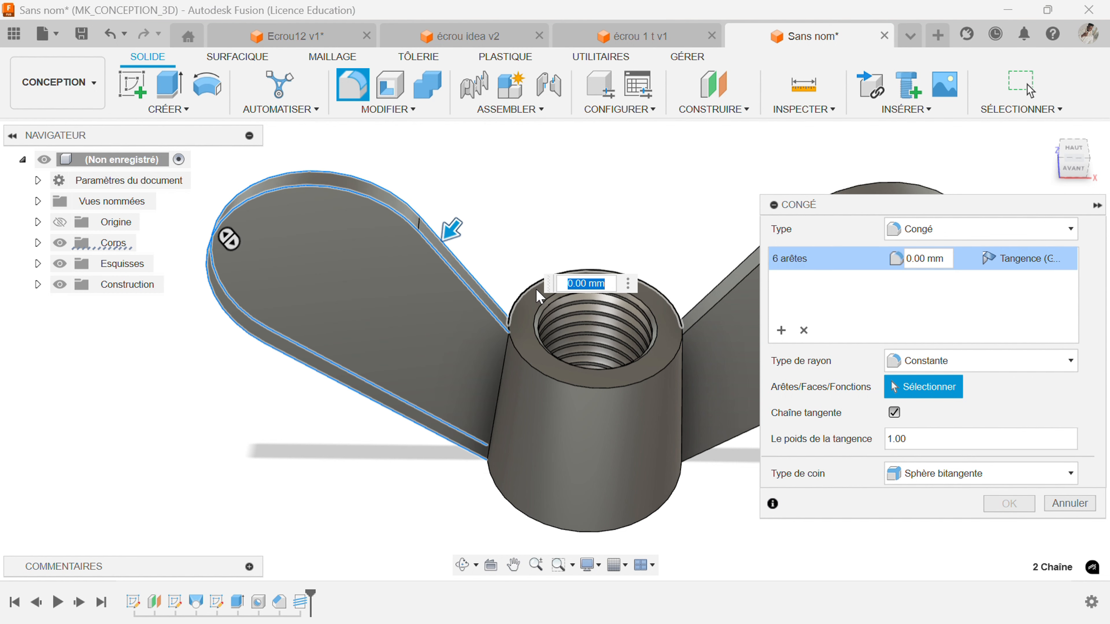
{"action": "left_click", "coordinate": [712, 301]}
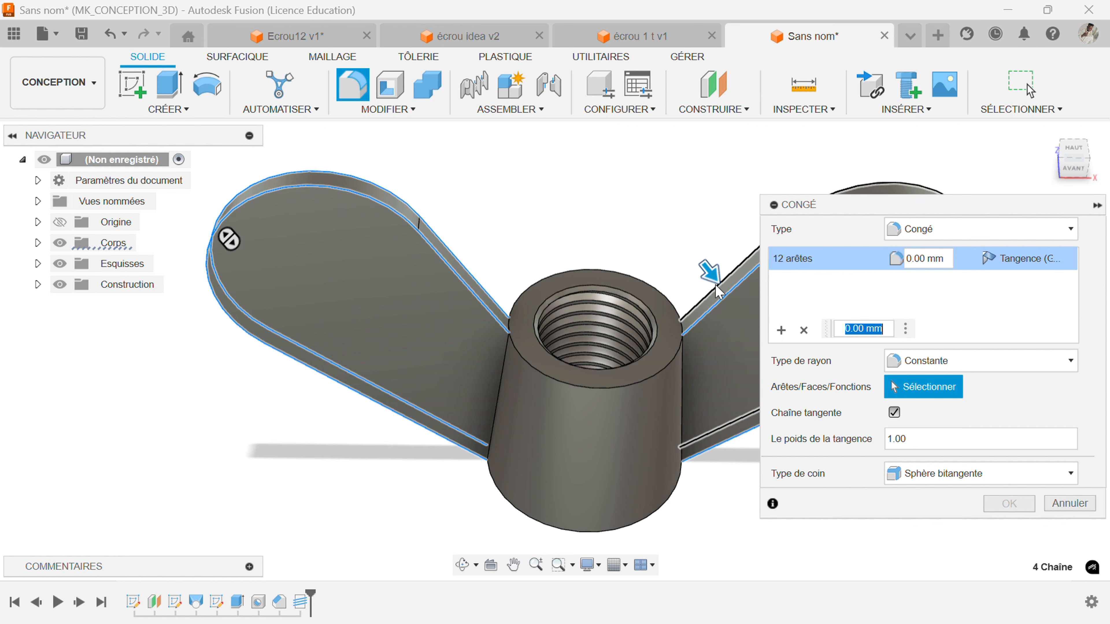
{"action": "type", "text": "1"}
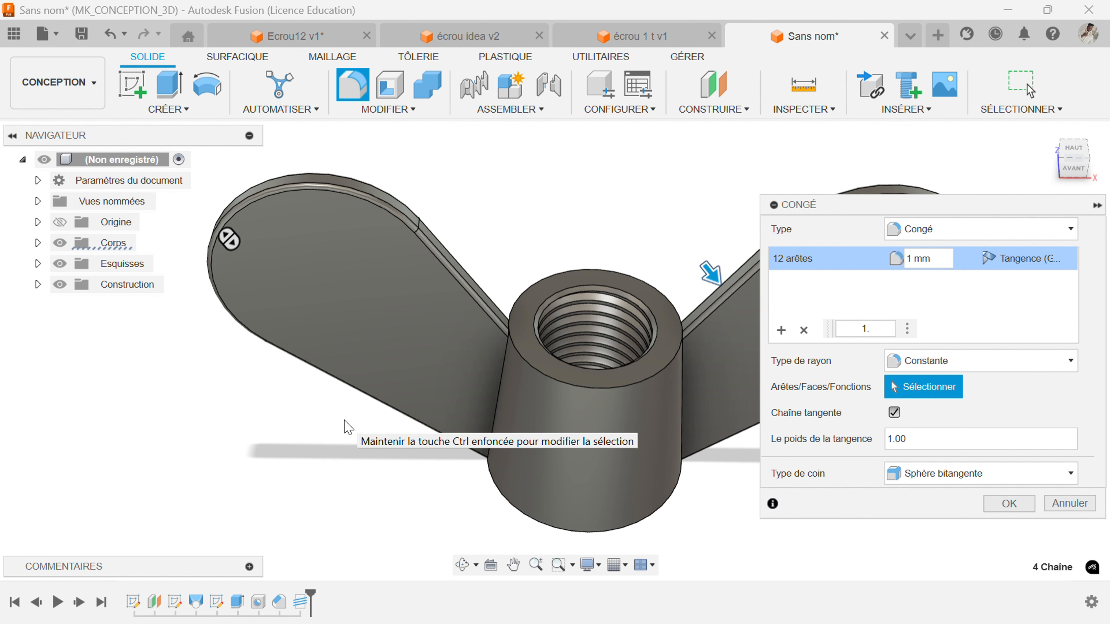
{"action": "type", "text": ".5"}
Inspect the rounded wing rim up close and increase the fillet radius to 2.5 mm.
{"action": "scroll", "coordinate": [327, 181], "scroll_direction": "up", "scroll_amount": 5}
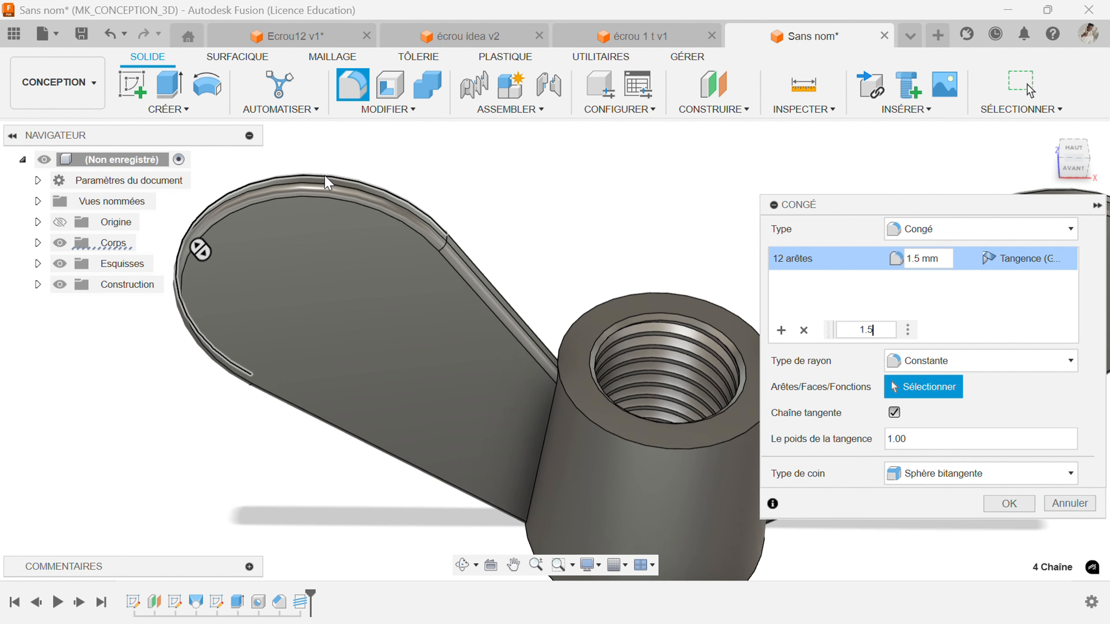
{"action": "scroll", "coordinate": [437, 232], "scroll_direction": "up", "scroll_amount": 3}
{"action": "middle_click_drag", "start_coordinate": [541, 272], "coordinate": [481, 320], "text": "shift"}
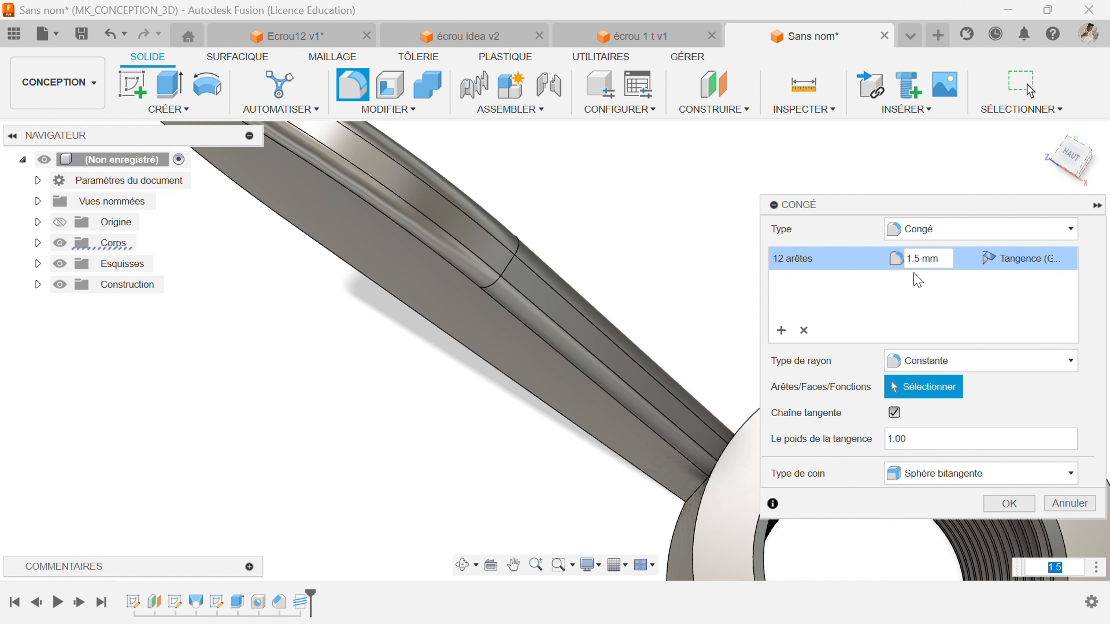
{"action": "left_click", "coordinate": [916, 258]}
{"action": "key", "text": "BackSpace"}
{"action": "type", "text": "2"}
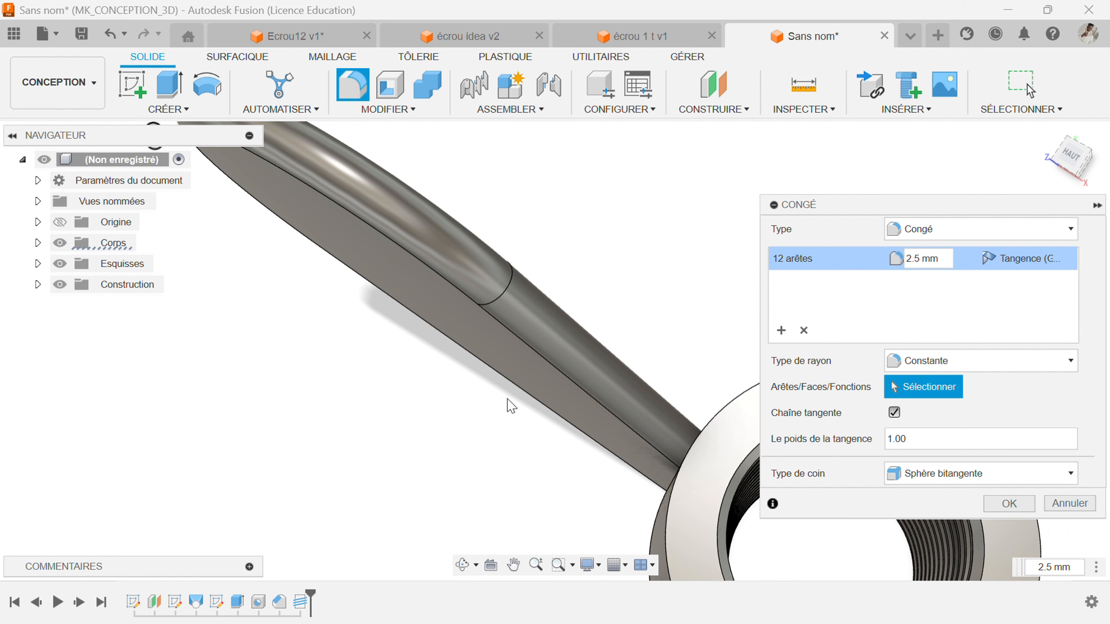
Check the rounding on both wings and set the wing edges' fillet radius to 2 mm.
{"action": "middle_click_drag", "start_coordinate": [511, 399], "coordinate": [578, 339], "text": "shift"}
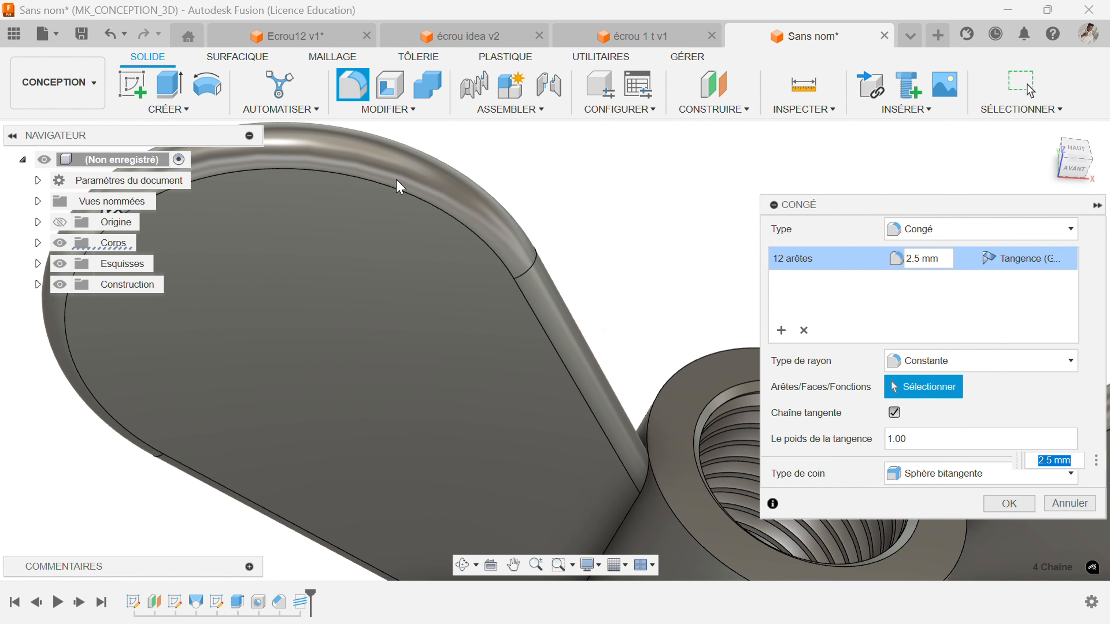
{"action": "middle_click_drag", "start_coordinate": [531, 239], "coordinate": [537, 218], "text": "shift"}
{"action": "scroll", "coordinate": [455, 394], "scroll_direction": "down", "scroll_amount": 3}
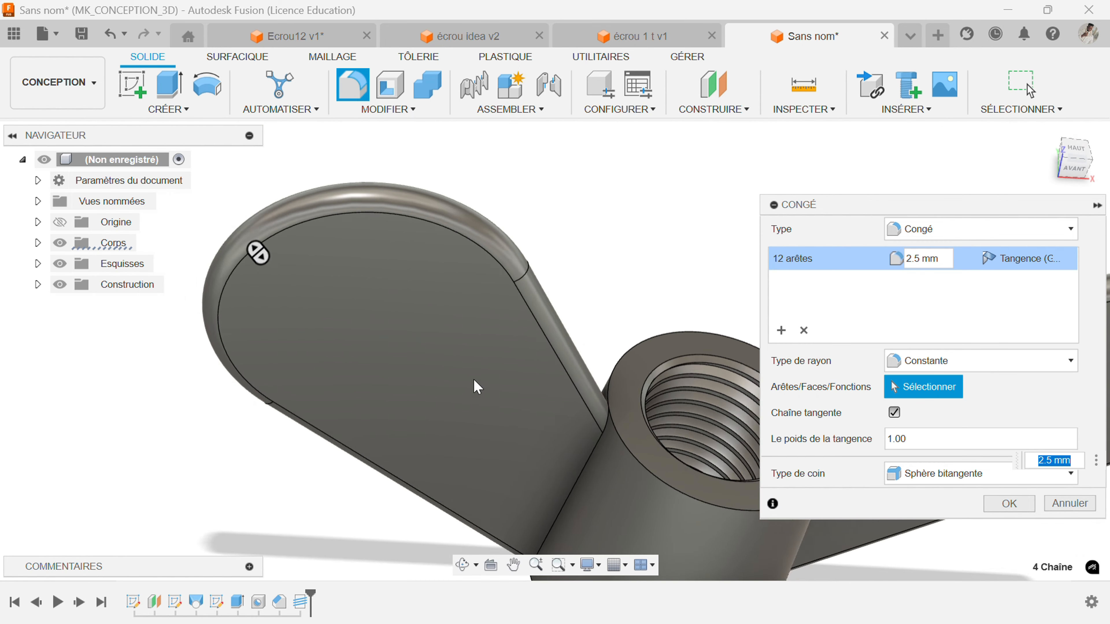
{"action": "middle_click_drag", "start_coordinate": [582, 365], "coordinate": [505, 351]}
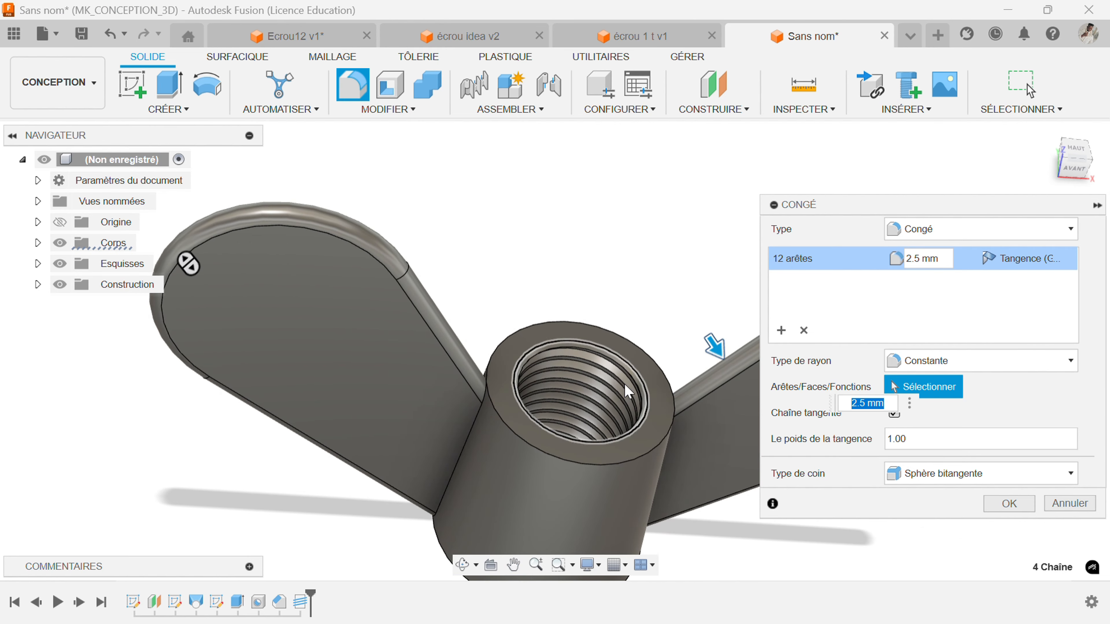
{"action": "middle_click_drag", "start_coordinate": [634, 402], "coordinate": [507, 395]}
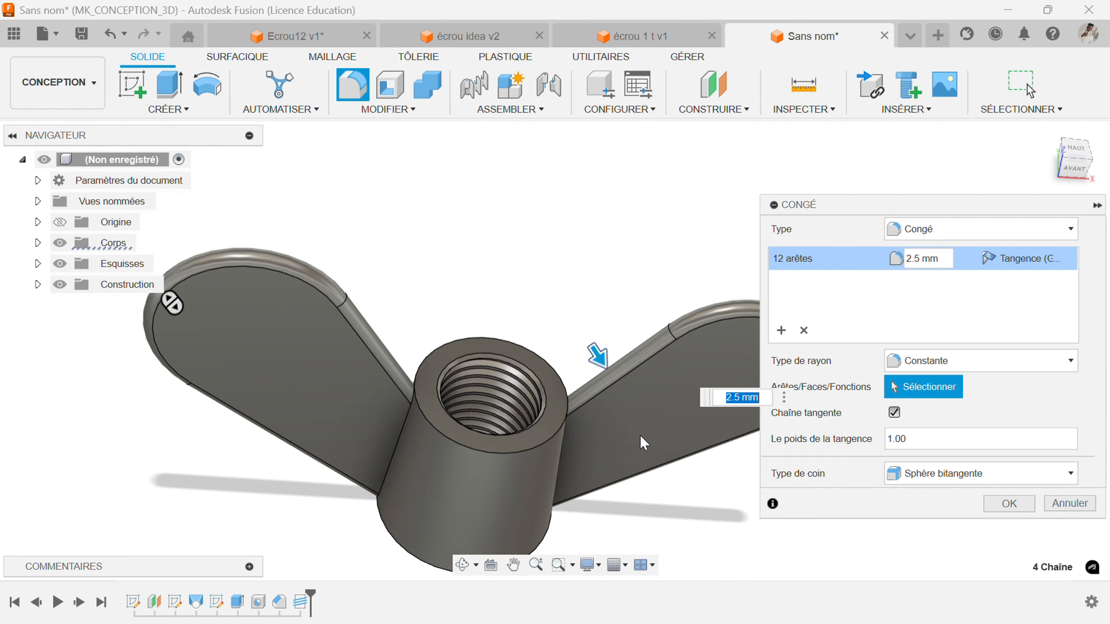
{"action": "middle_click_drag", "start_coordinate": [647, 439], "coordinate": [586, 399], "text": "shift"}
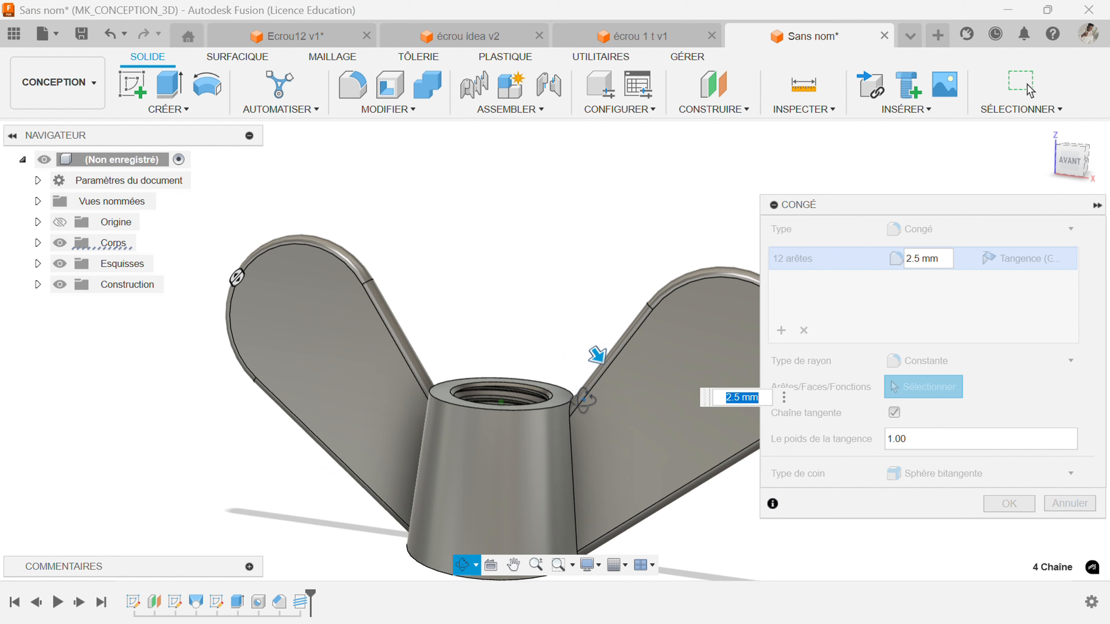
{"action": "left_click", "coordinate": [910, 258]}
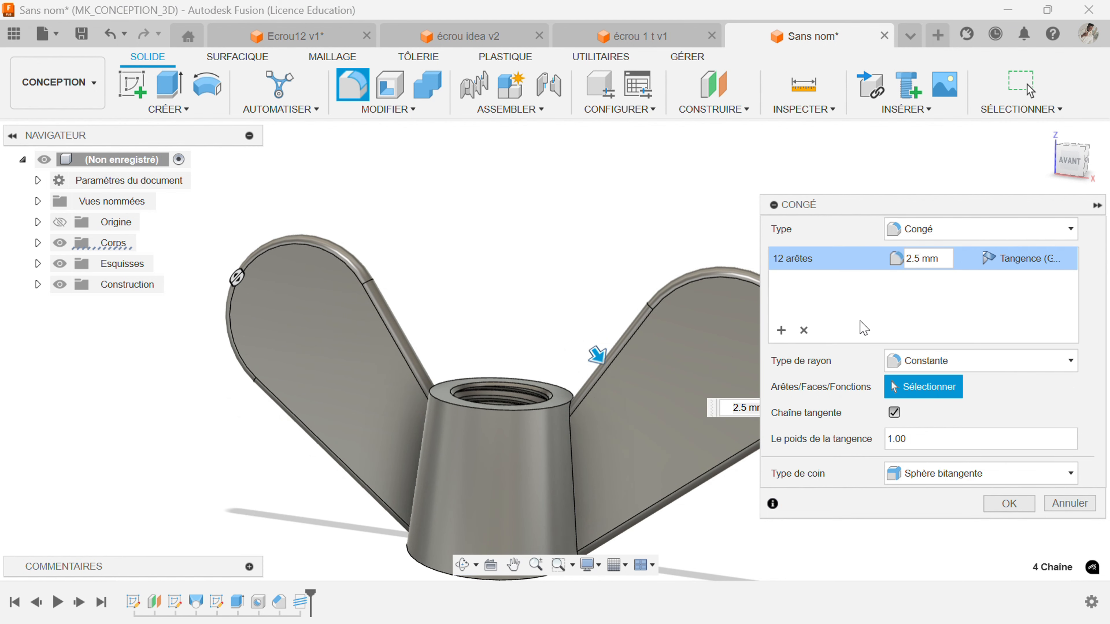
{"action": "key", "text": "Delete"}
{"action": "key", "text": "Delete"}
{"action": "scroll", "coordinate": [469, 413], "scroll_direction": "down", "scroll_amount": 3}
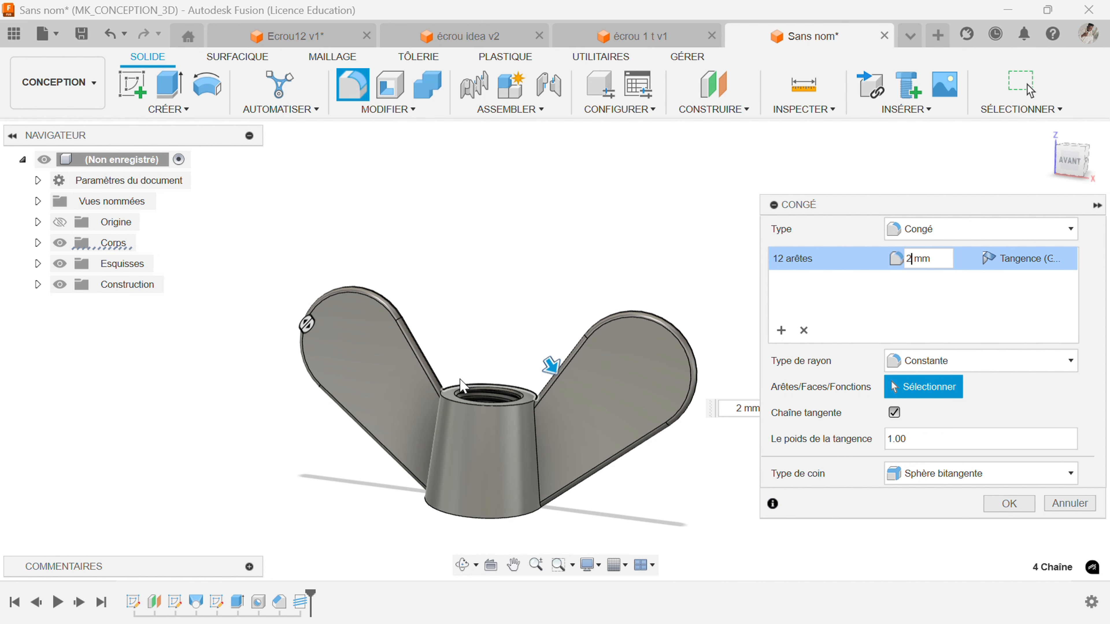
Add a second fillet selection set containing one wing-to-hub junction edge on each of the two wings.
{"action": "left_click", "coordinate": [781, 331]}
{"action": "scroll", "coordinate": [415, 556], "scroll_direction": "up", "scroll_amount": 3}
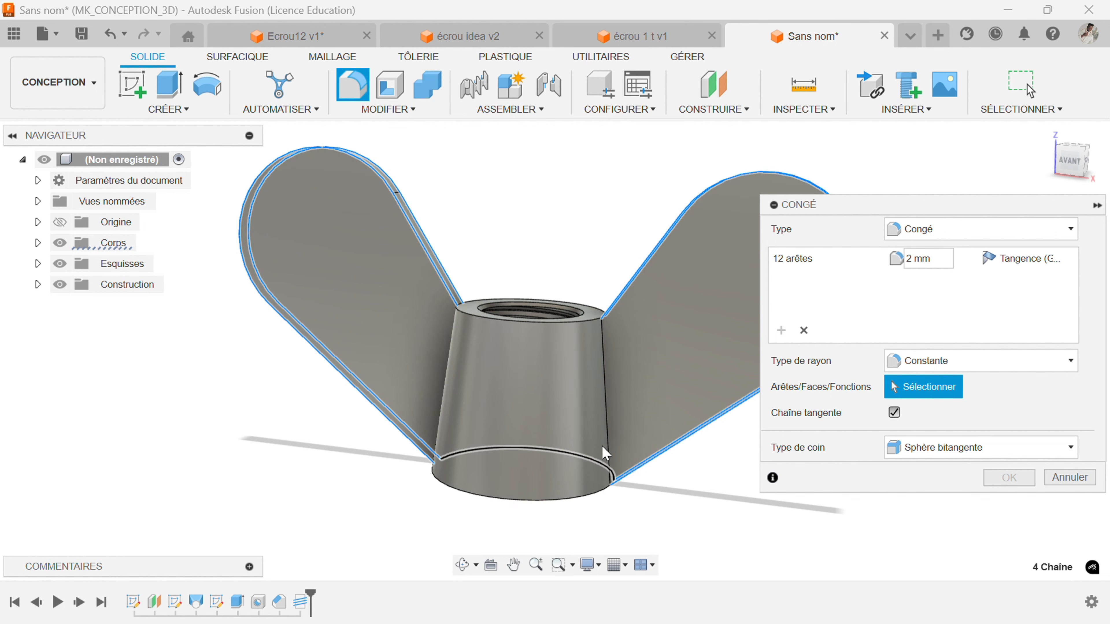
{"action": "left_click", "coordinate": [608, 422]}
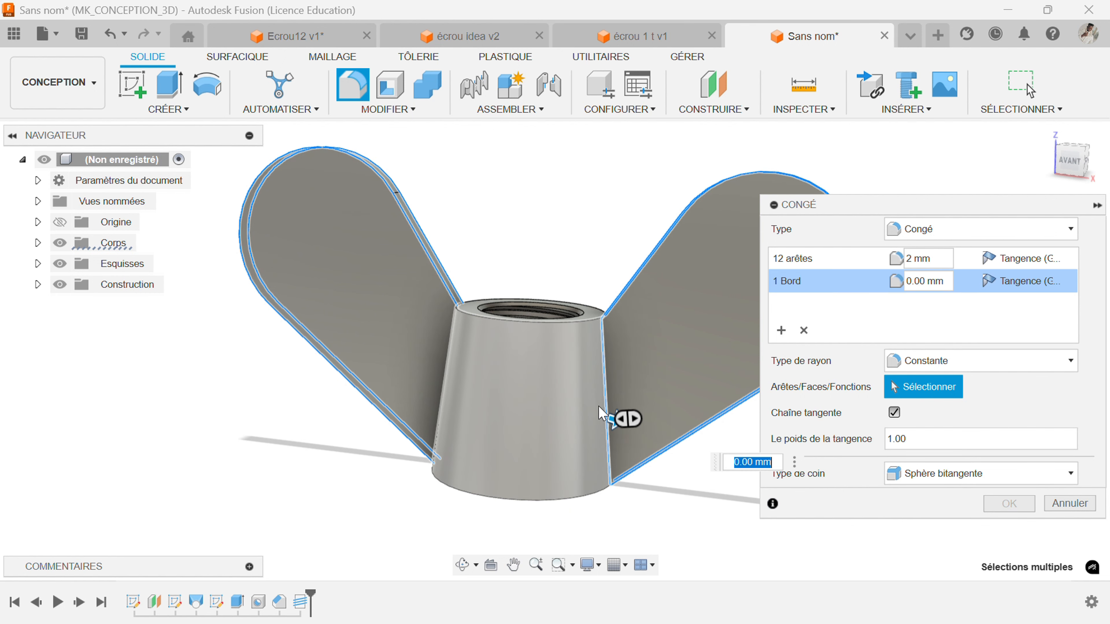
{"action": "middle_click_drag", "start_coordinate": [258, 492], "coordinate": [446, 434], "text": "shift"}
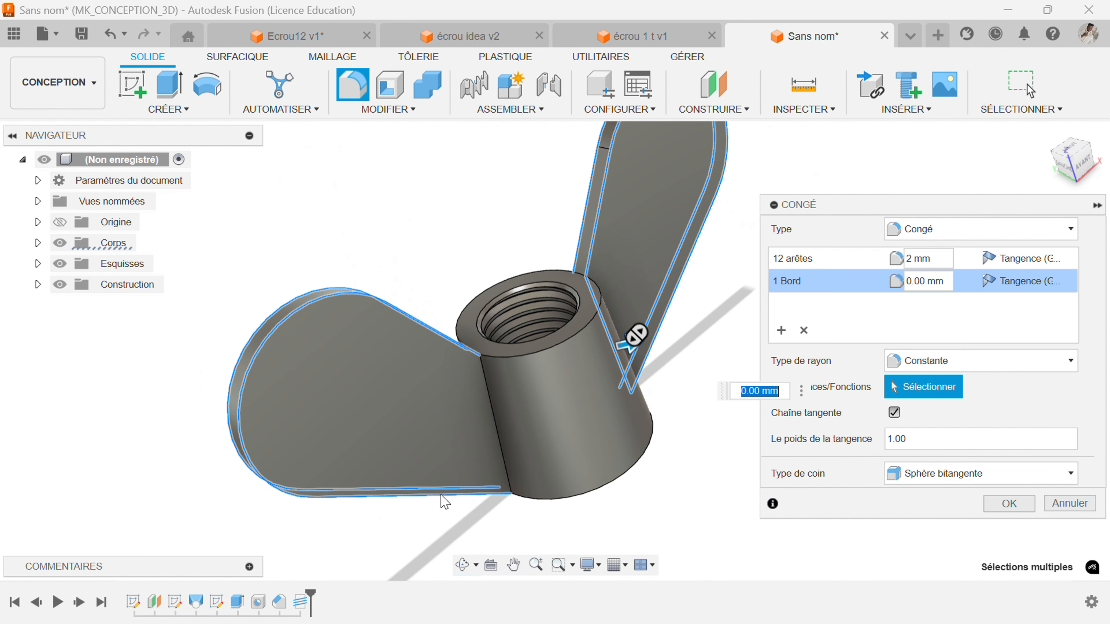
{"action": "left_click", "coordinate": [496, 433]}
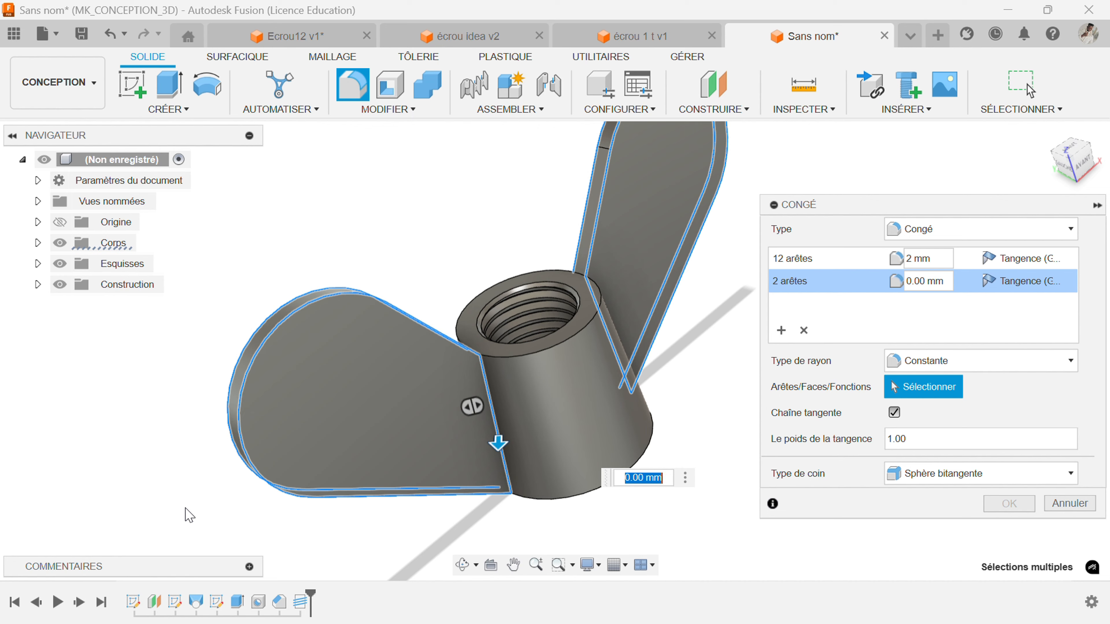
Add the remaining two wing-to-hub junction edges to the second fillet set and give it a 1 mm radius.
{"action": "middle_click_drag", "start_coordinate": [185, 509], "coordinate": [664, 351], "text": "shift"}
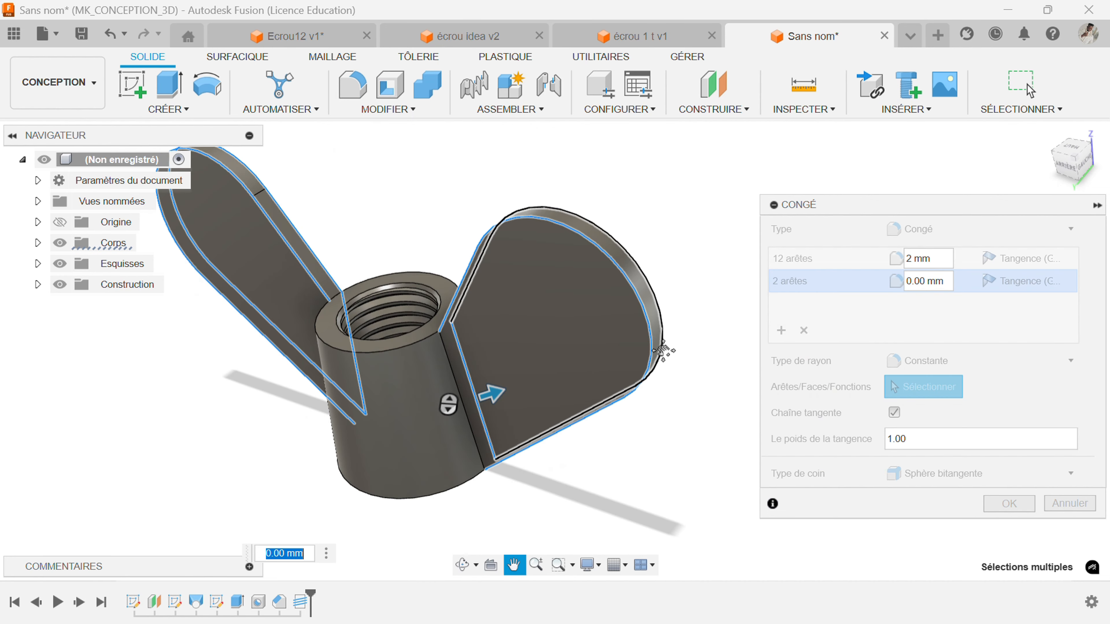
{"action": "left_click", "coordinate": [663, 350]}
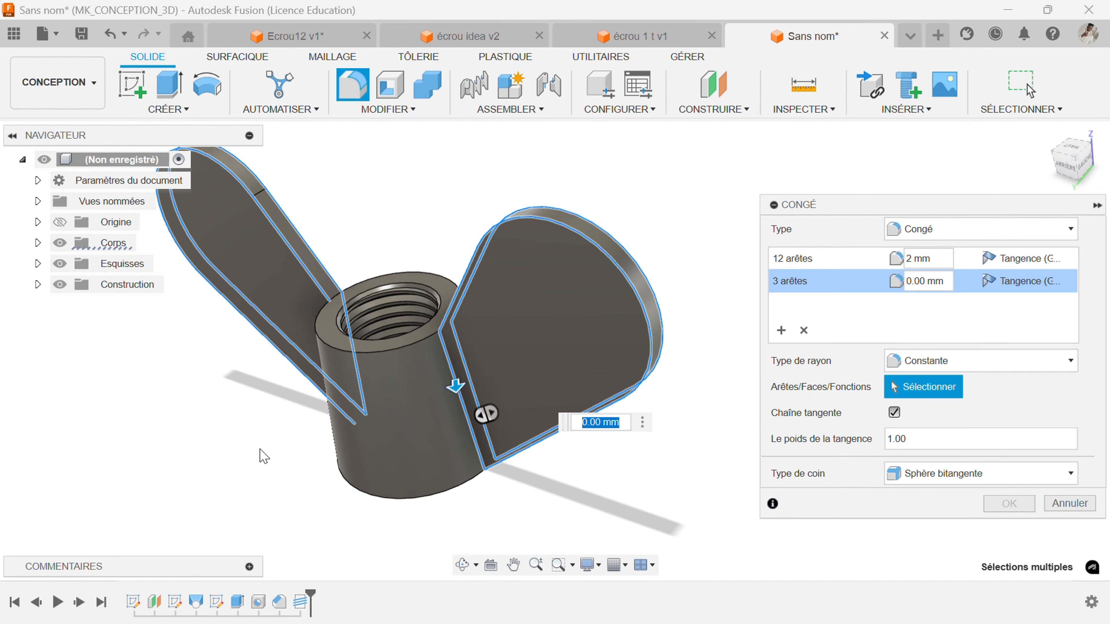
{"action": "middle_click_drag", "start_coordinate": [264, 457], "coordinate": [355, 441], "text": "shift"}
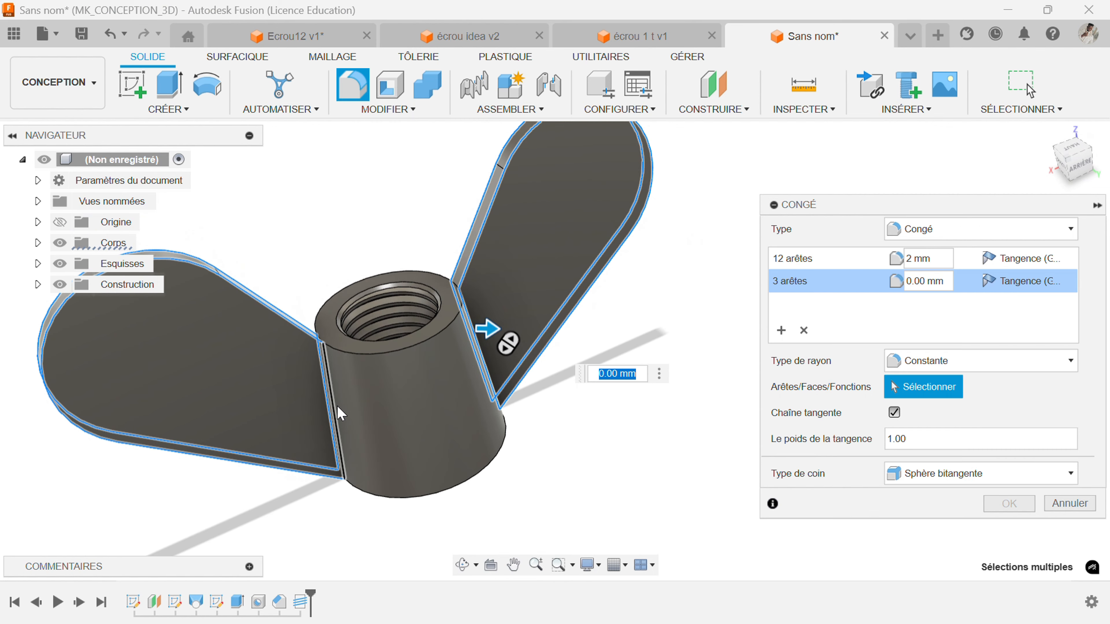
{"action": "scroll", "coordinate": [301, 531], "scroll_direction": "up", "scroll_amount": 2}
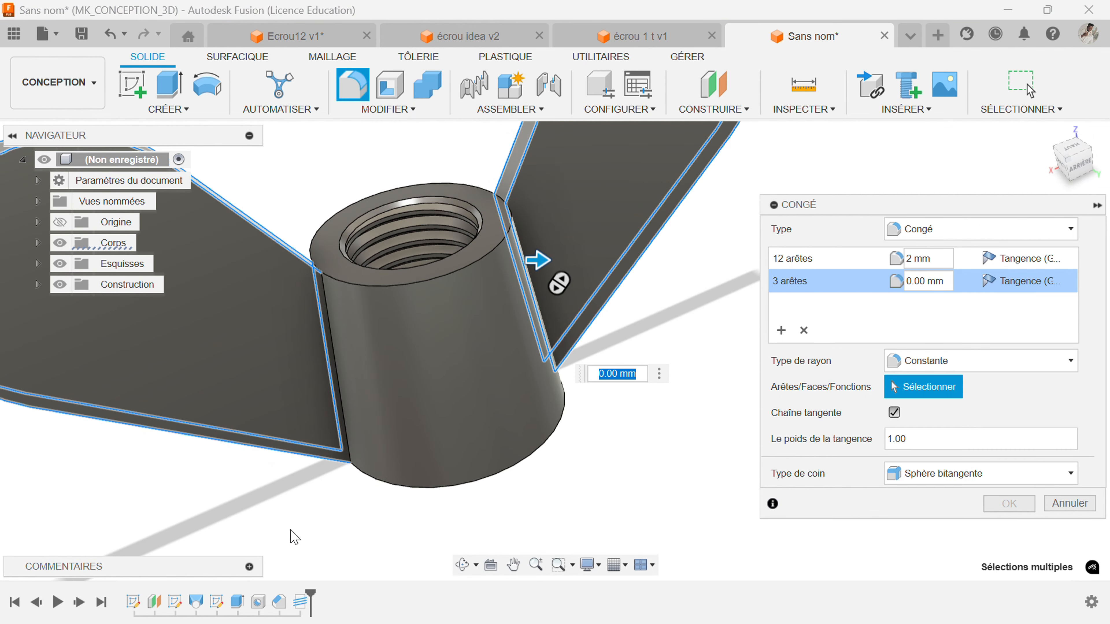
{"action": "middle_click_drag", "start_coordinate": [294, 536], "coordinate": [308, 518], "text": "shift"}
{"action": "left_click", "coordinate": [333, 414]}
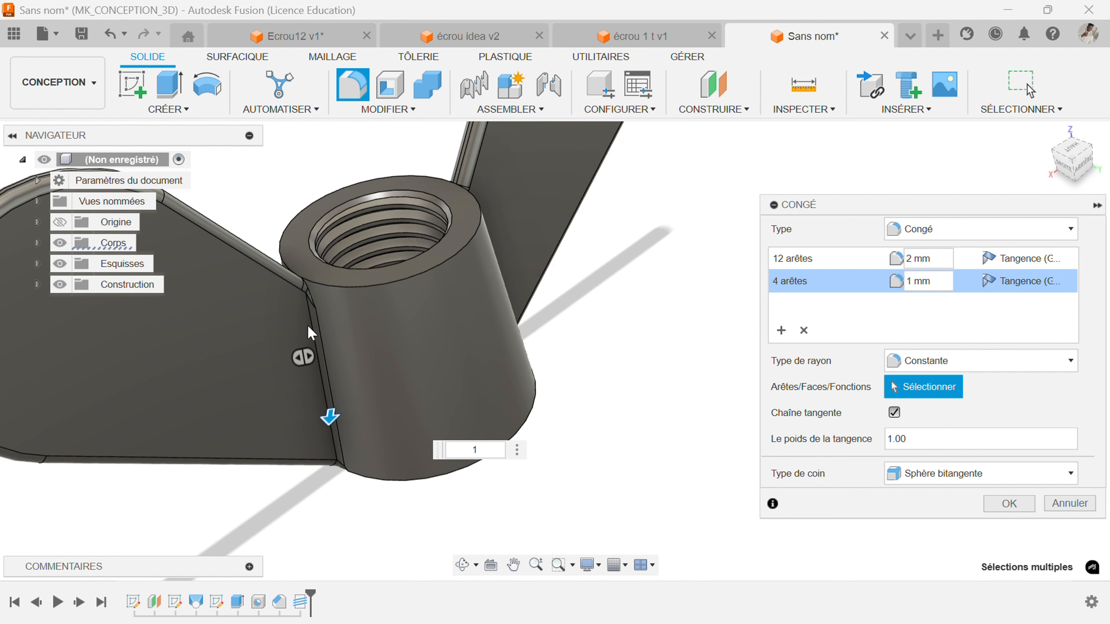
{"action": "middle_click_drag", "start_coordinate": [319, 517], "coordinate": [236, 446], "text": "shift"}
{"action": "middle_click_drag", "start_coordinate": [483, 413], "coordinate": [558, 459], "text": "shift"}
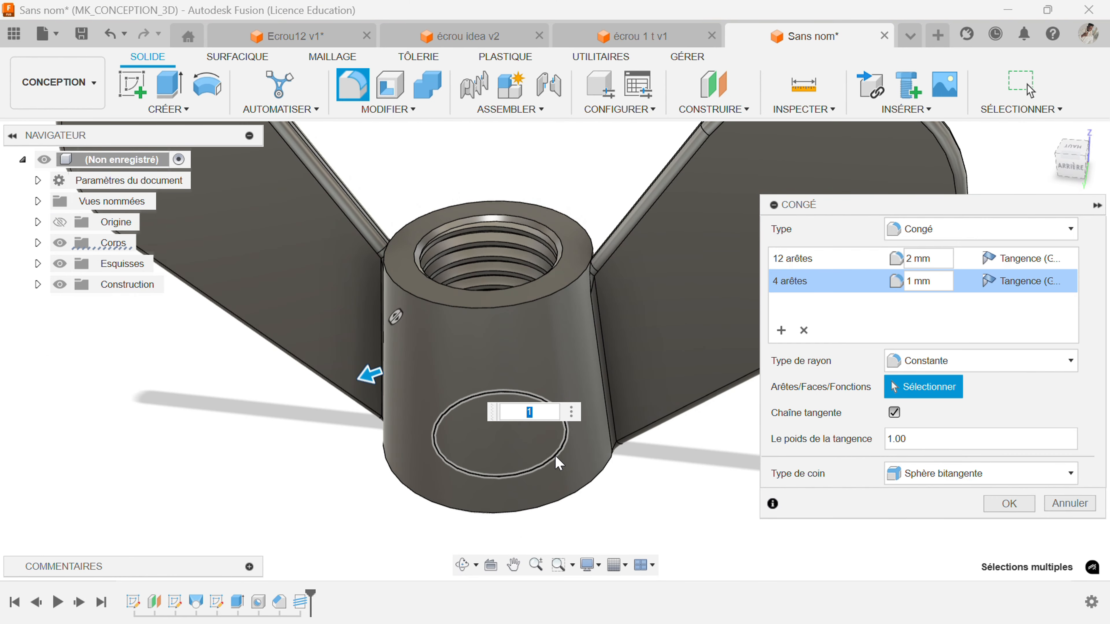
Try a third fillet set of 1 mm on the hub's top outer edge, remove it, and create the fillet.
{"action": "left_click", "coordinate": [782, 331]}
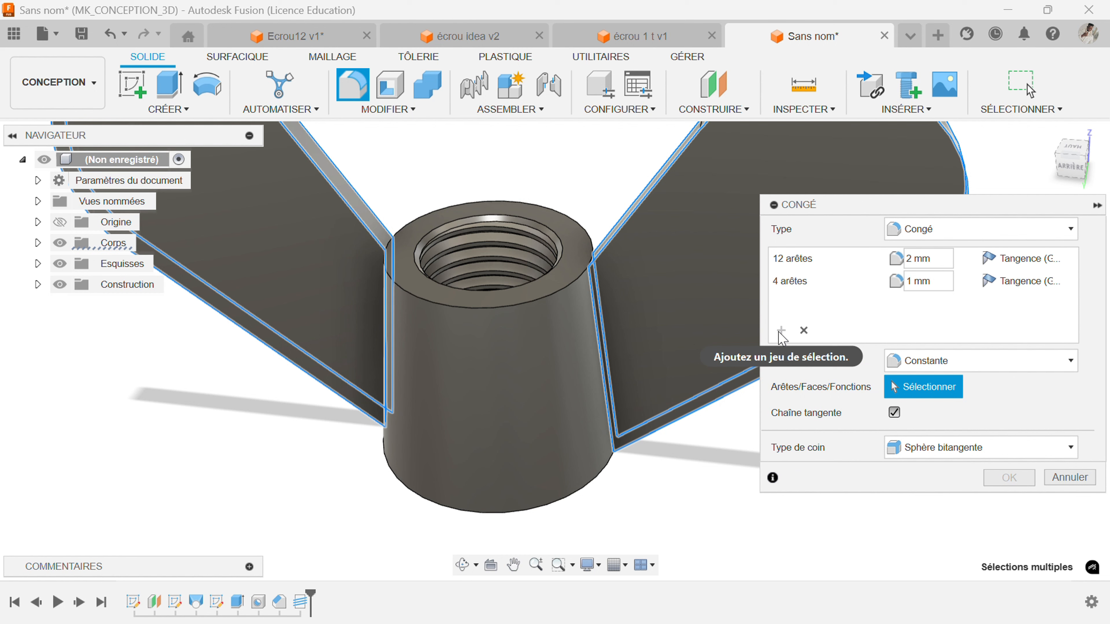
{"action": "left_click", "coordinate": [546, 299]}
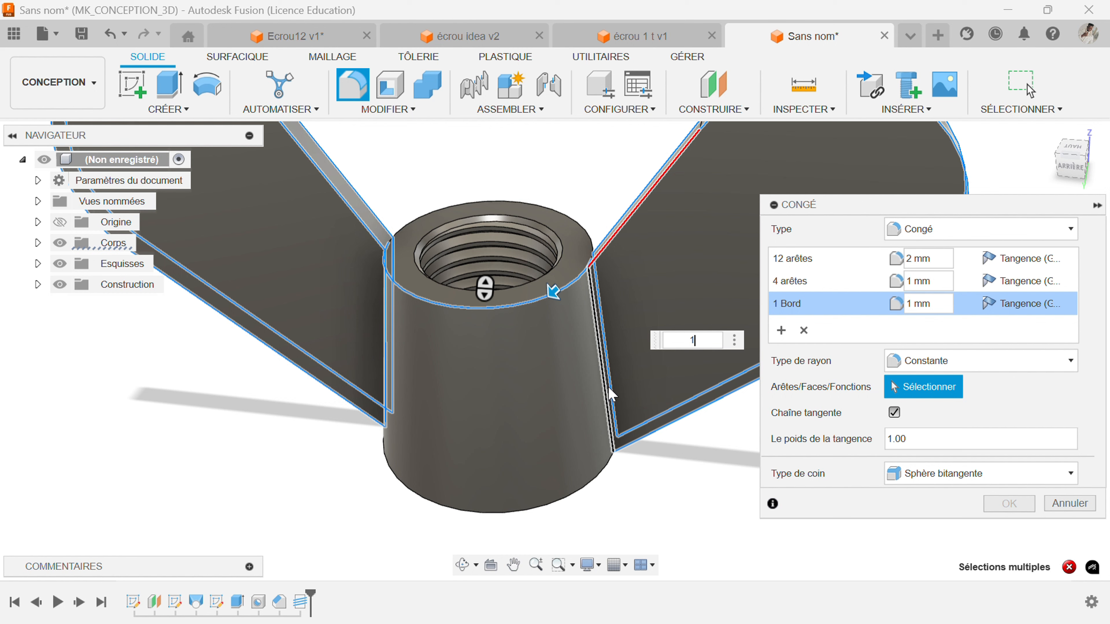
{"action": "left_click", "coordinate": [804, 330]}
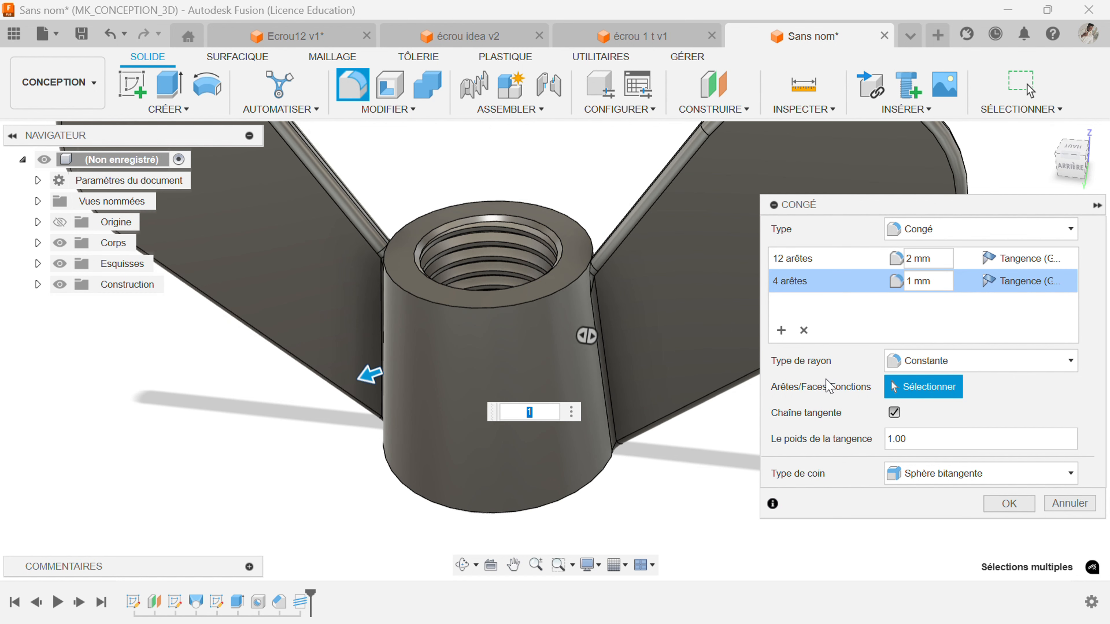
{"action": "left_click", "coordinate": [1008, 504]}
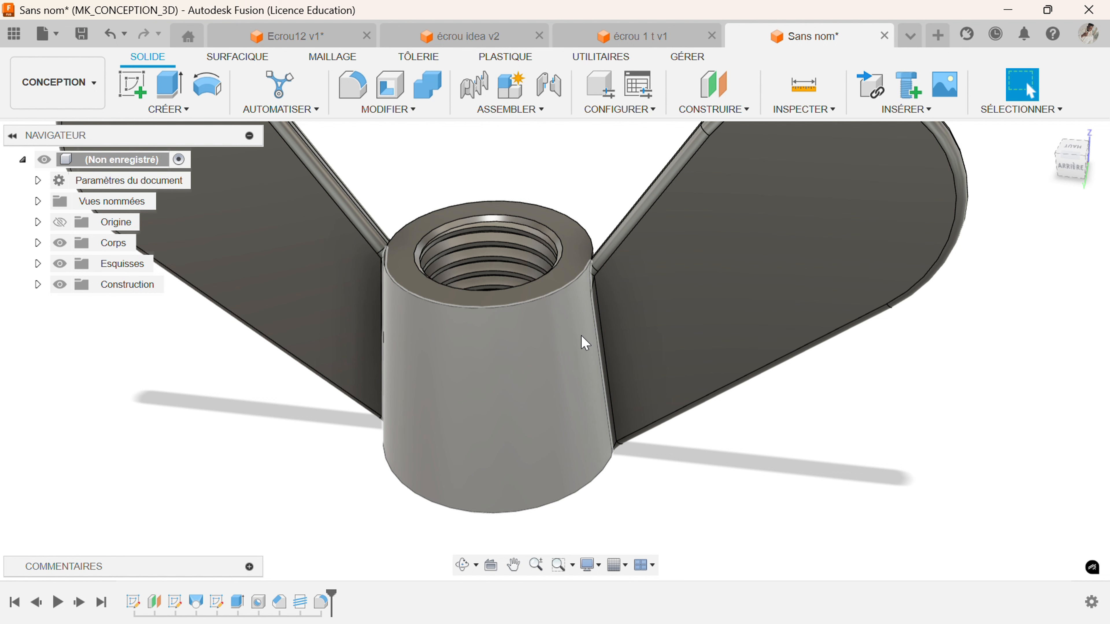
Try to chamfer the hub's top outer edge with an equal distance of 0.5 mm.
{"action": "left_click", "coordinate": [393, 112]}
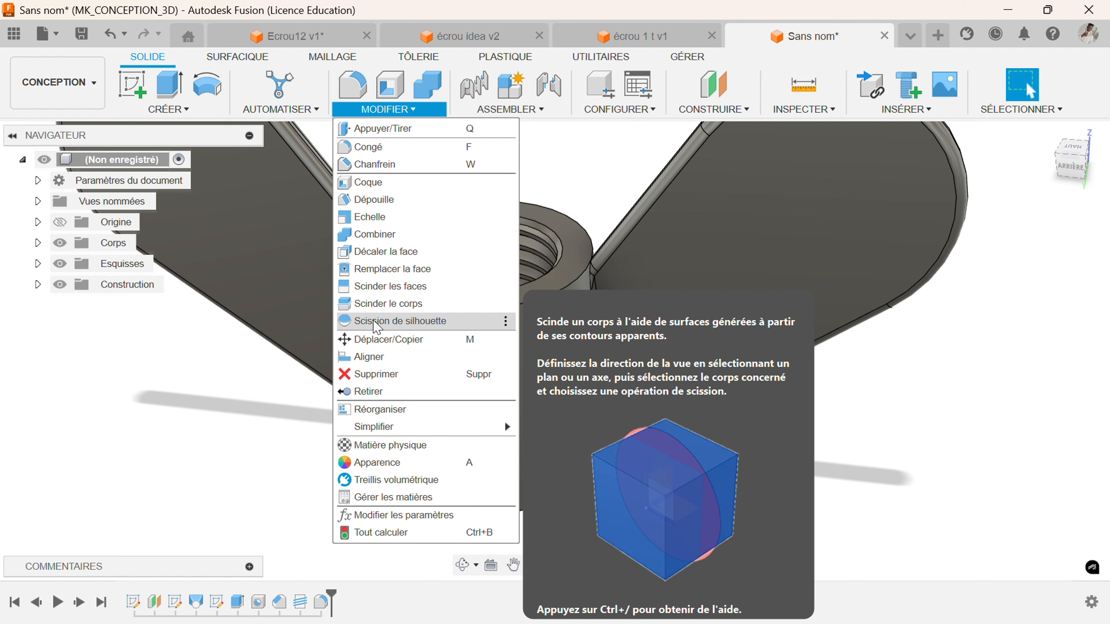
{"action": "key", "text": "Escape"}
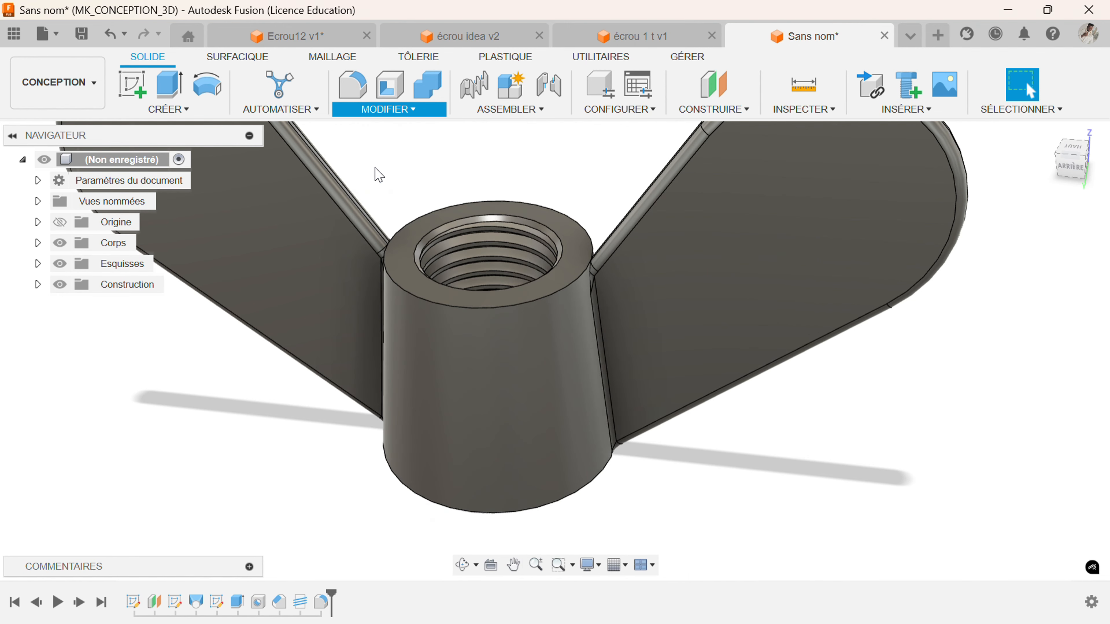
{"action": "left_click", "coordinate": [453, 303]}
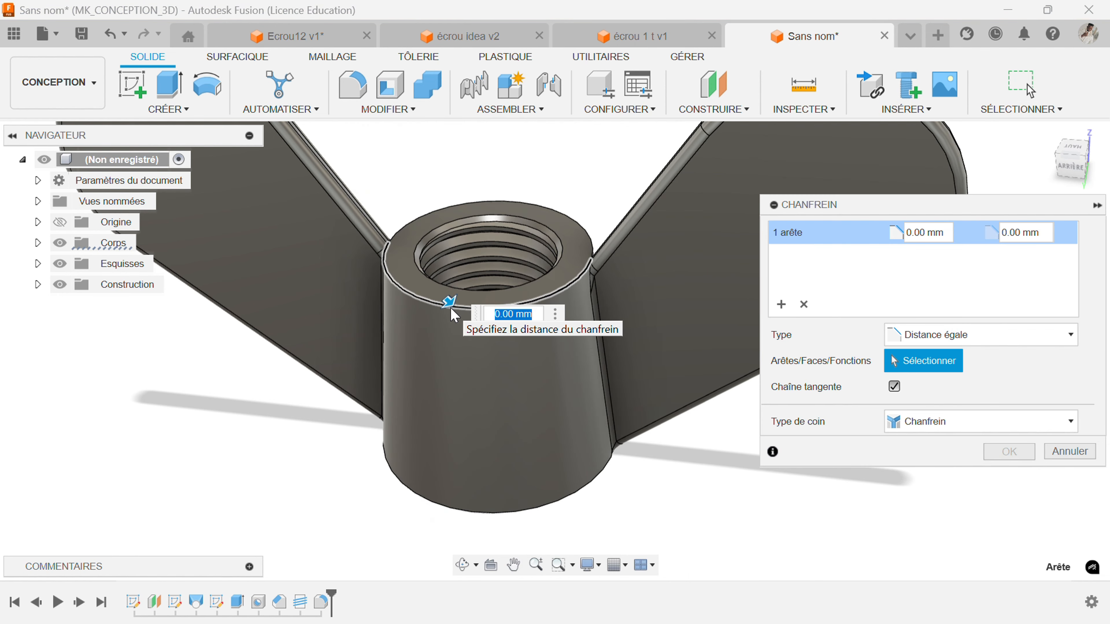
{"action": "type", "text": "0.5"}
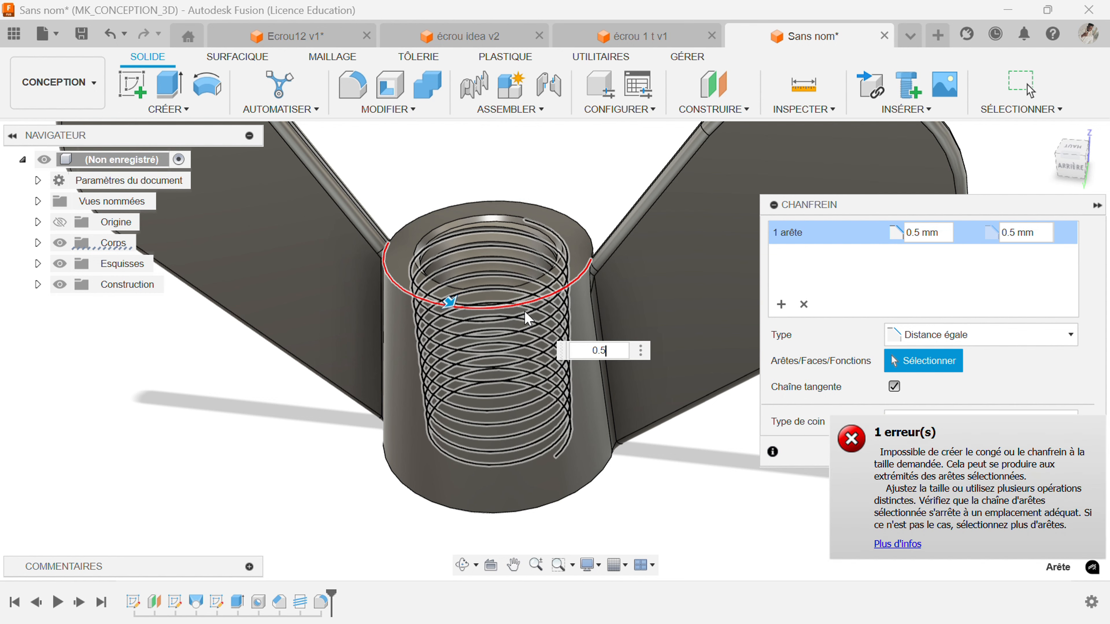
{"action": "scroll", "coordinate": [600, 273], "scroll_direction": "up", "scroll_amount": 3}
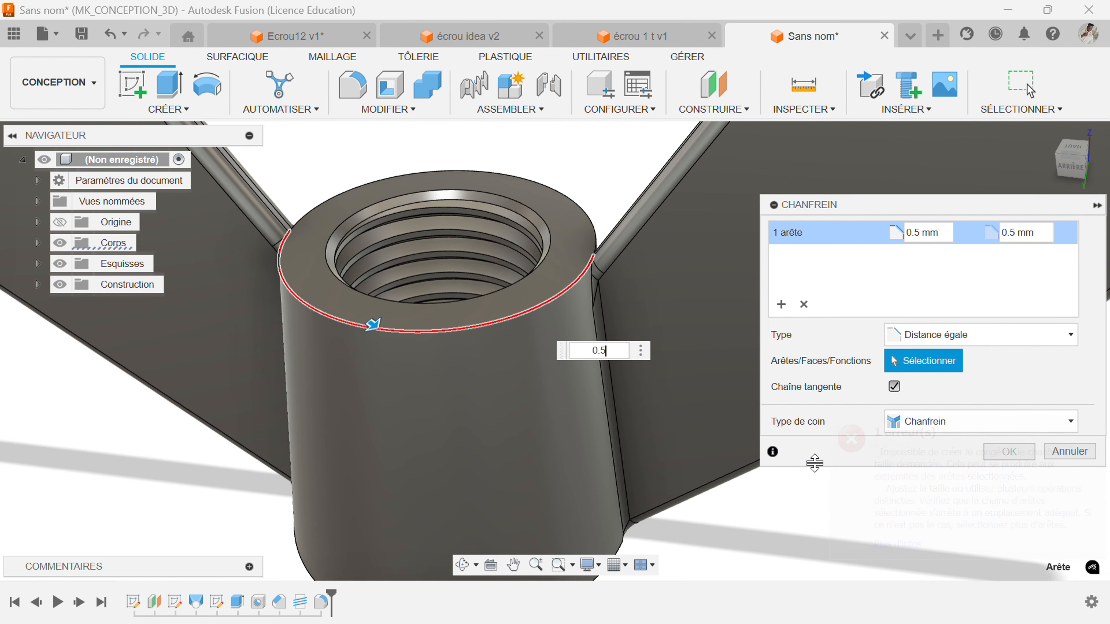
{"action": "left_click", "coordinate": [1067, 457]}
Apply the grey bright anodised aluminium appearance, Aluminium - Anodisé brillant (gris), to the whole wing nut body.
{"action": "scroll", "coordinate": [777, 416], "scroll_direction": "down", "scroll_amount": 5}
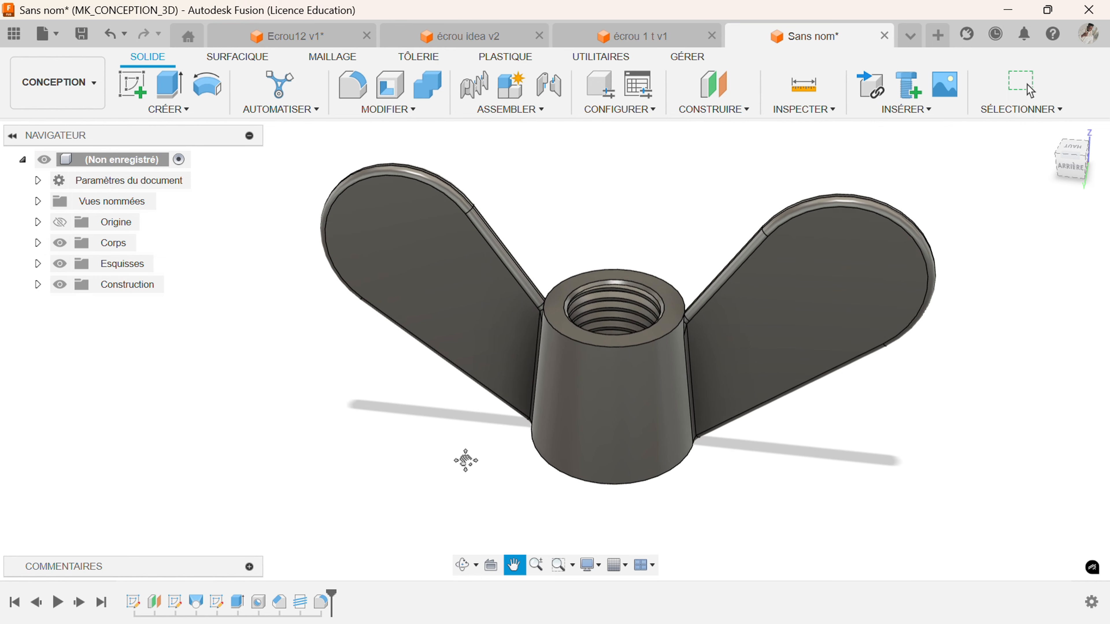
{"action": "middle_click_drag", "start_coordinate": [475, 473], "coordinate": [481, 419], "text": "shift"}
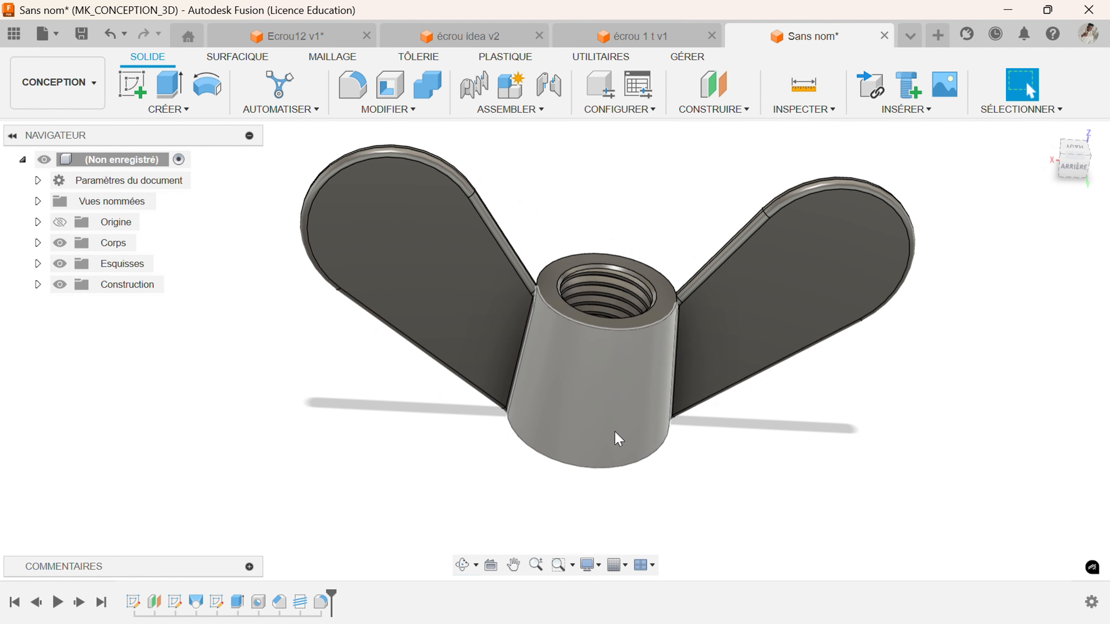
{"action": "scroll", "coordinate": [617, 439], "scroll_direction": "down", "scroll_amount": 2}
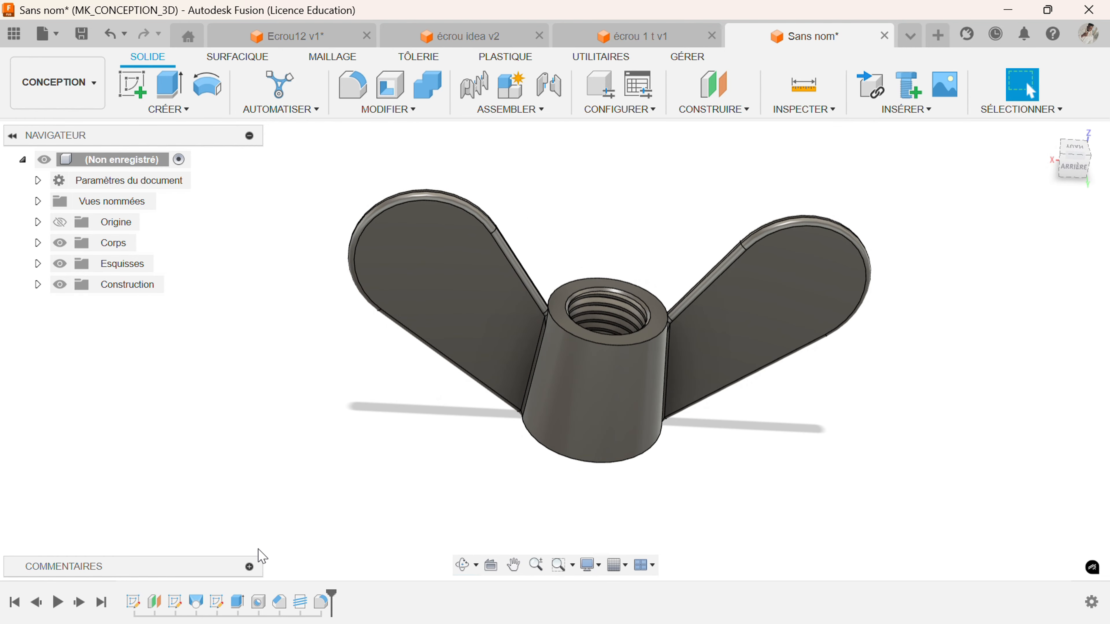
{"action": "key", "text": "a"}
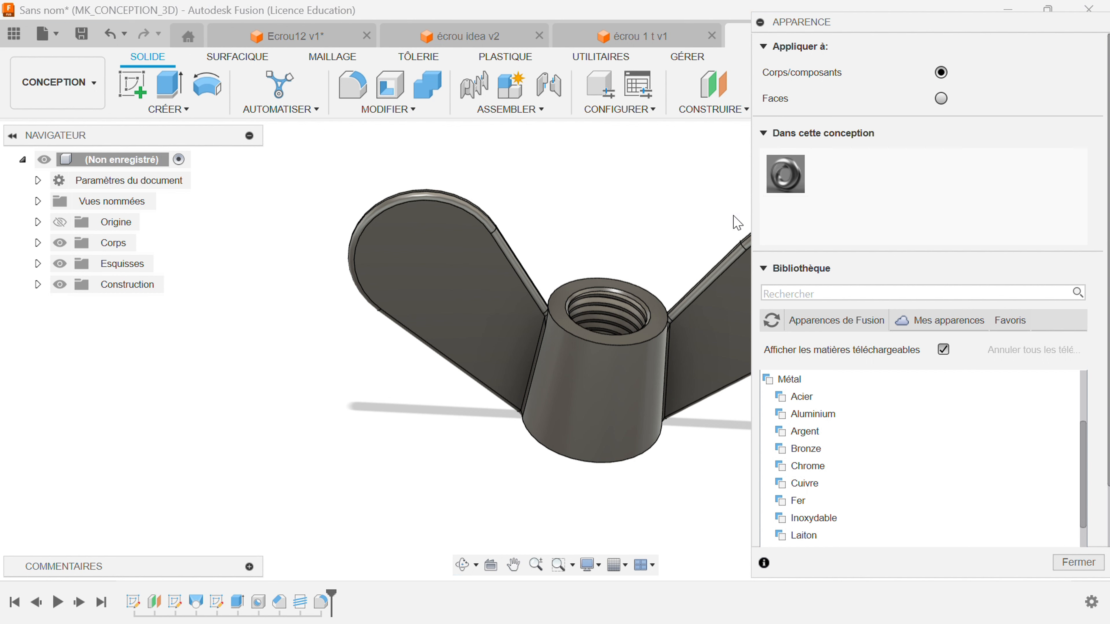
{"action": "left_click", "coordinate": [387, 109]}
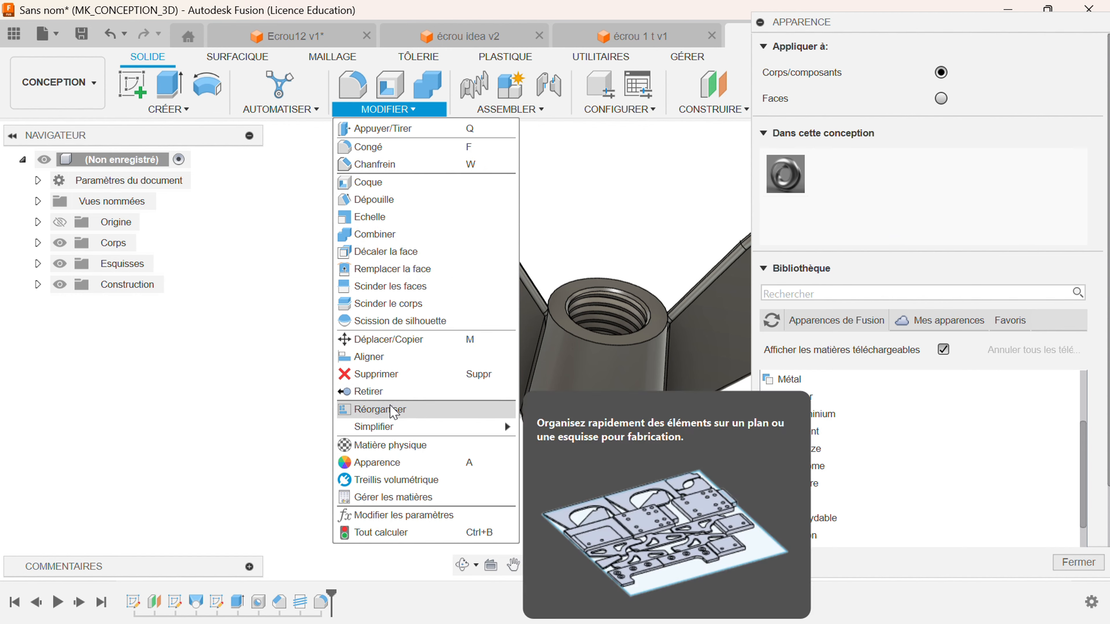
{"action": "left_click", "coordinate": [295, 436]}
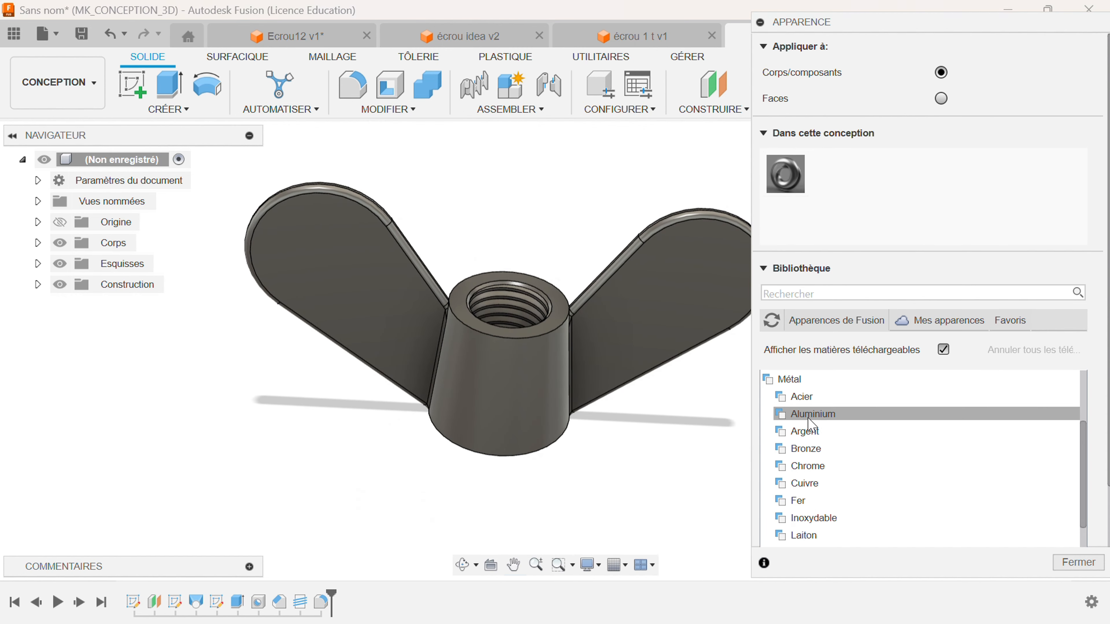
{"action": "left_click", "coordinate": [808, 424]}
{"action": "left_click_drag", "start_coordinate": [807, 485], "coordinate": [544, 357]}
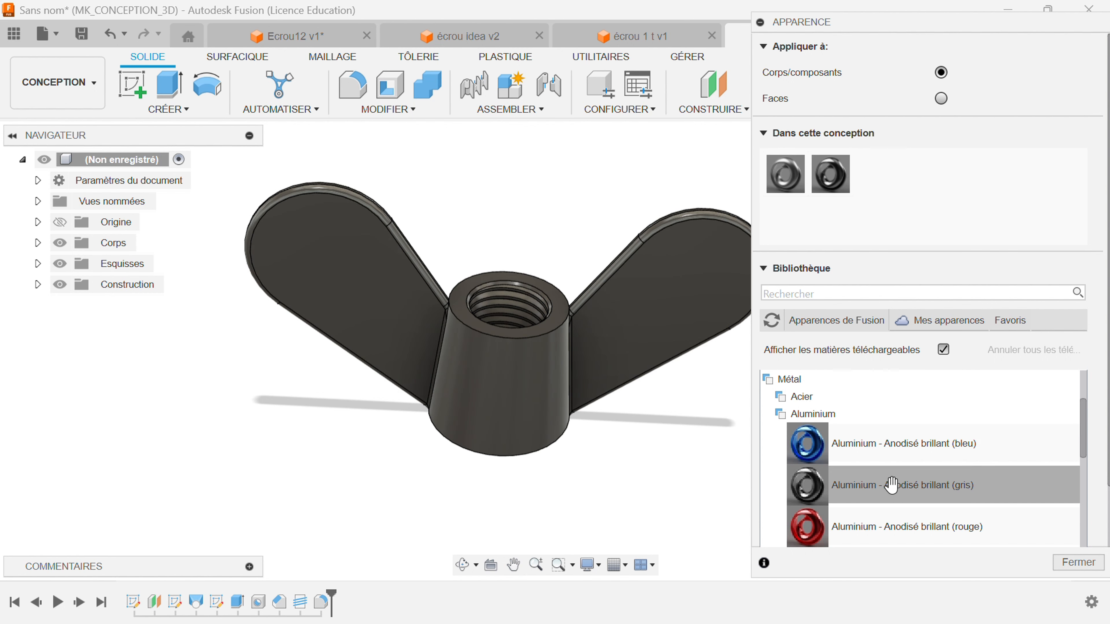
Browse the aluminium appearances and replace the wing nut's finish with a lighter aluminium one.
{"action": "scroll", "coordinate": [887, 486], "scroll_direction": "down", "scroll_amount": 6}
{"action": "scroll", "coordinate": [881, 535], "scroll_direction": "down", "scroll_amount": 6}
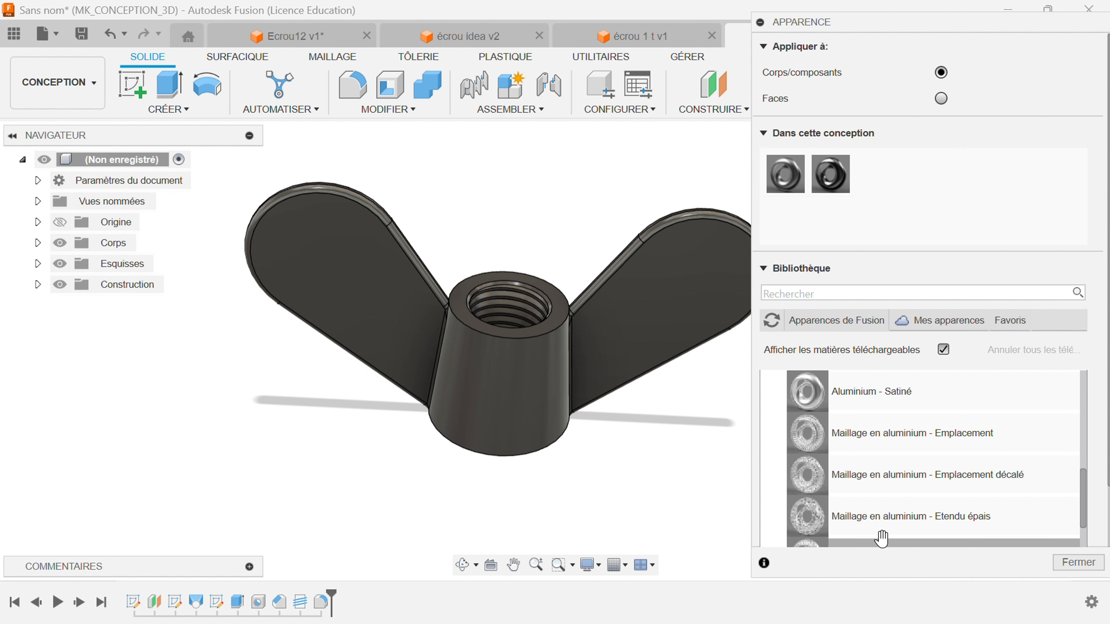
{"action": "scroll", "coordinate": [880, 535], "scroll_direction": "up", "scroll_amount": 6}
{"action": "left_click_drag", "start_coordinate": [863, 437], "coordinate": [565, 367]}
{"action": "left_click", "coordinate": [1079, 563]}
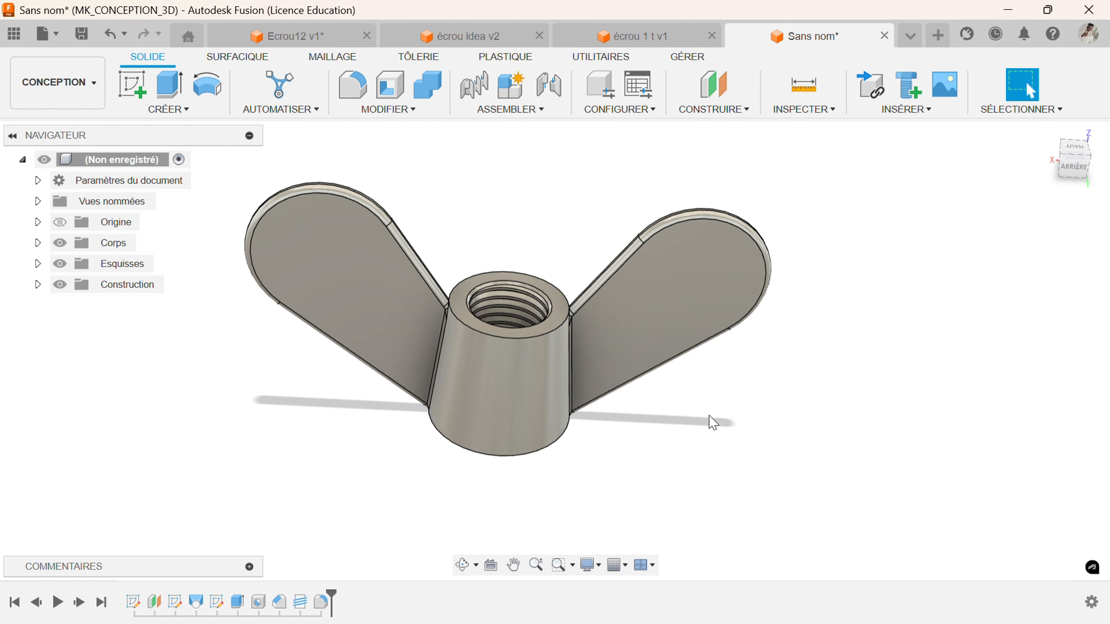
Set the visual style to Ombré so the model is shaded without edge lines.
{"action": "mouse_move", "coordinate": [759, 472]}
{"action": "middle_mouse_down", "text": "shift"}
{"action": "mouse_move", "coordinate": [748, 449]}
{"action": "mouse_move", "coordinate": [763, 446]}
{"action": "mouse_move", "coordinate": [748, 488]}
{"action": "mouse_move", "coordinate": [766, 475]}
{"action": "middle_mouse_up", "text": "shift"}
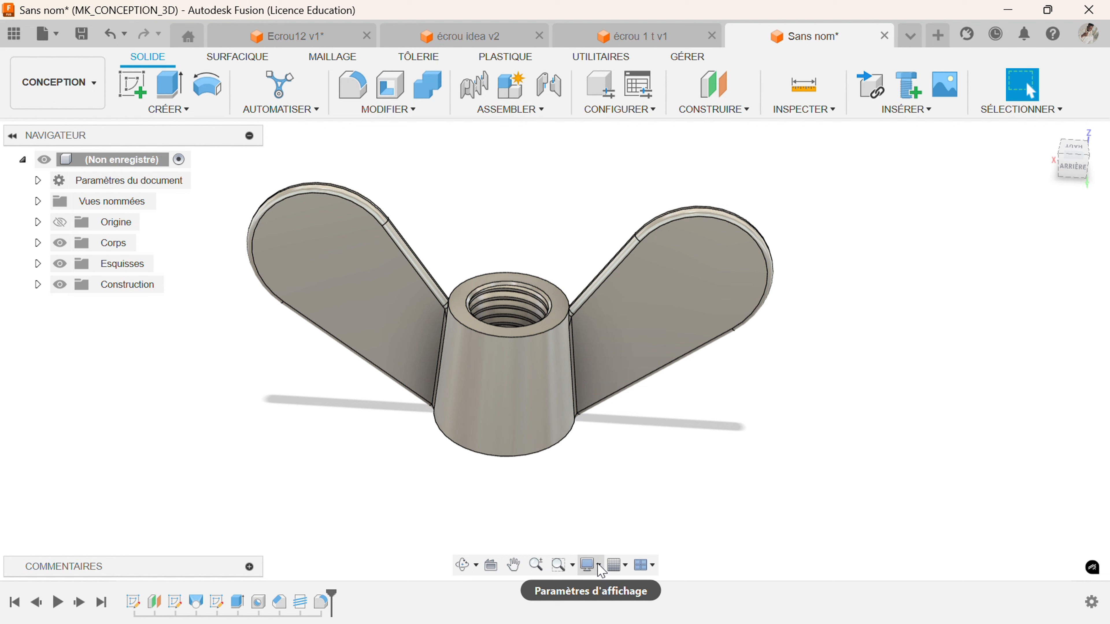
{"action": "left_click", "coordinate": [600, 565]}
{"action": "mouse_move", "coordinate": [706, 443]}
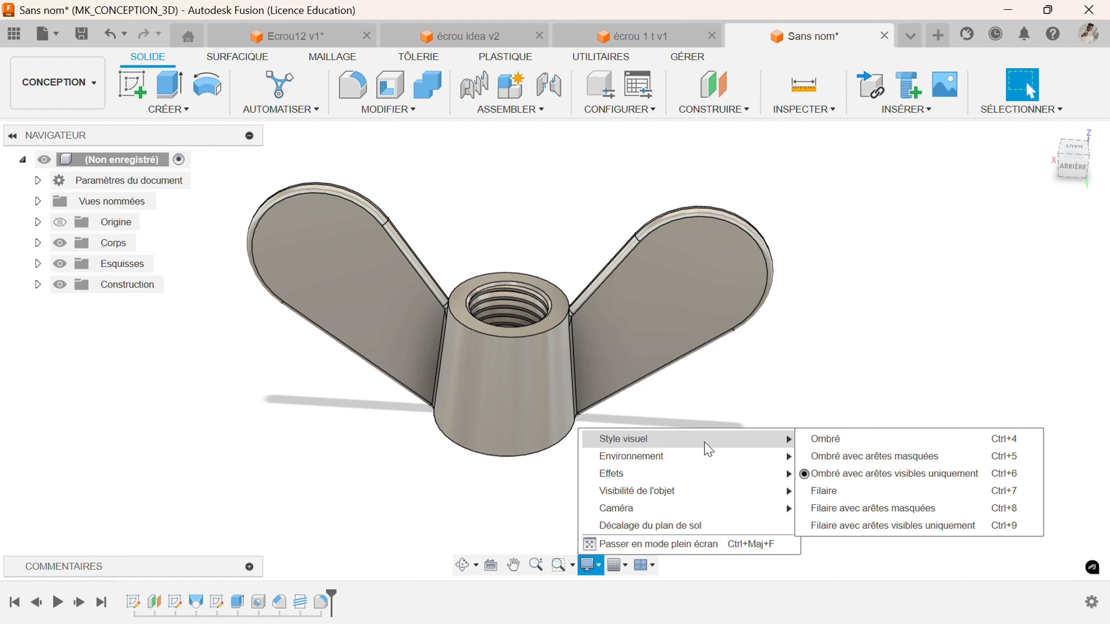
{"action": "left_click", "coordinate": [825, 438]}
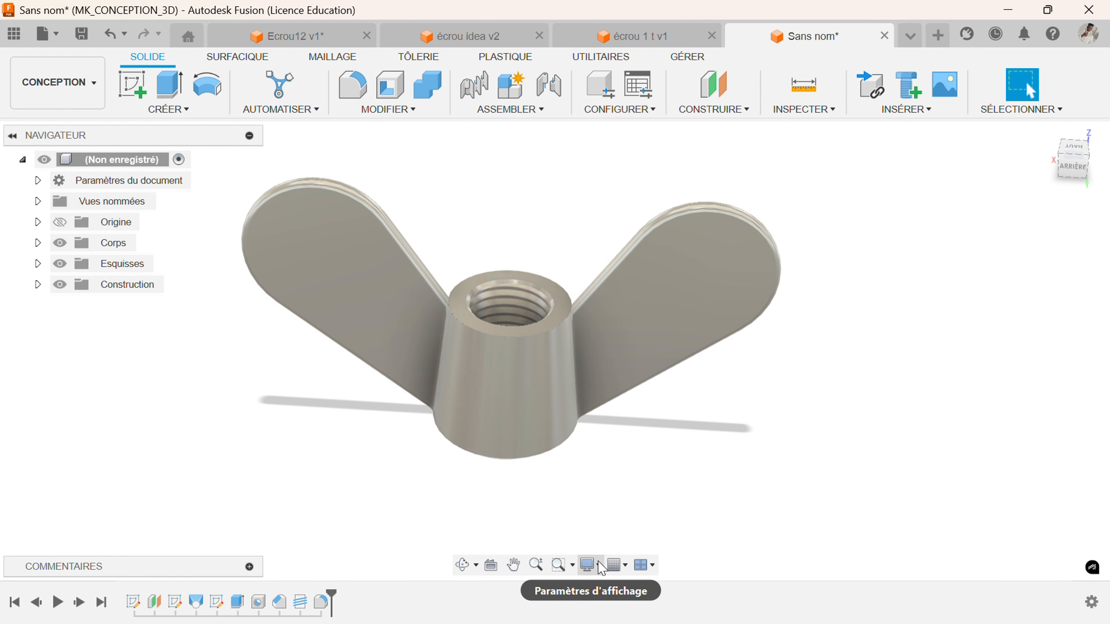
Set the display environment to Rubicon and inspect the wing nut against it.
{"action": "left_click", "coordinate": [602, 569]}
{"action": "mouse_move", "coordinate": [650, 462]}
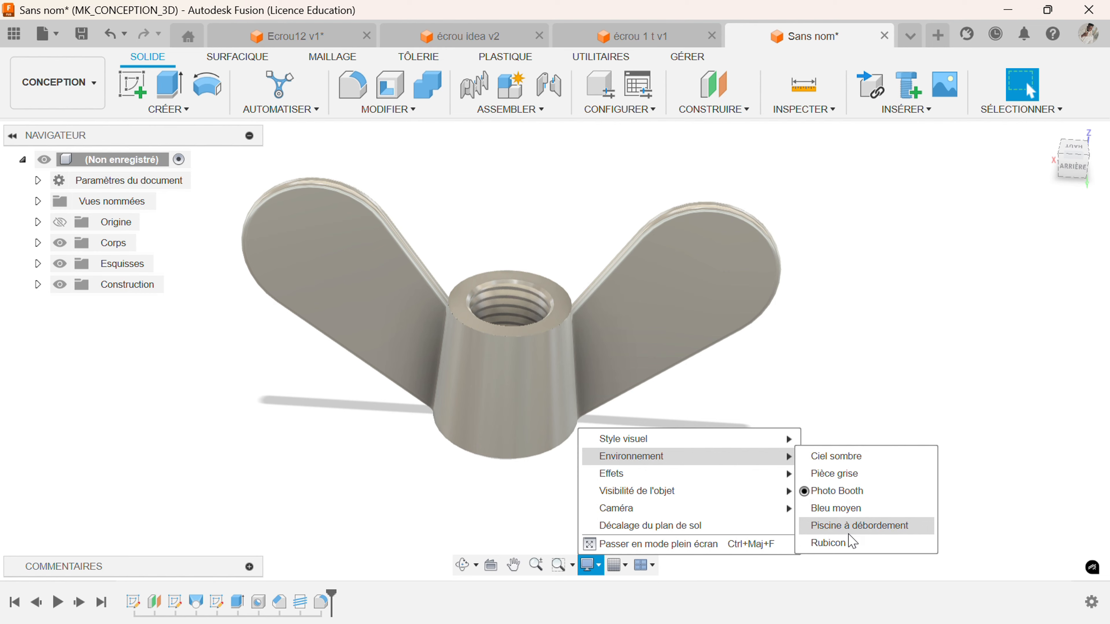
{"action": "left_click", "coordinate": [844, 543]}
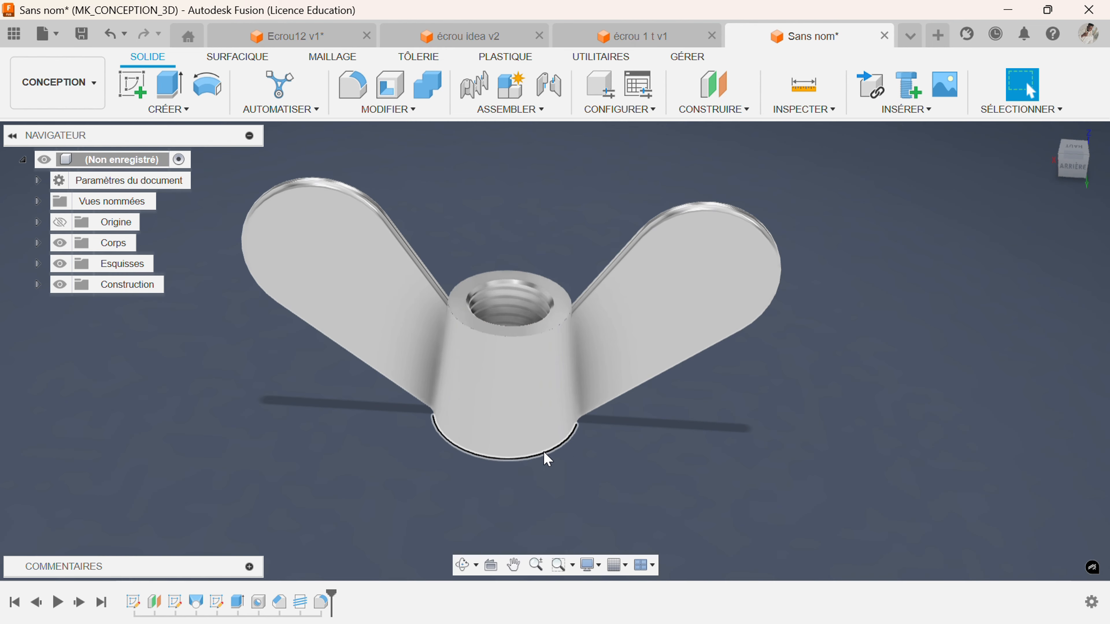
{"action": "middle_click_drag", "start_coordinate": [420, 379], "coordinate": [463, 423]}
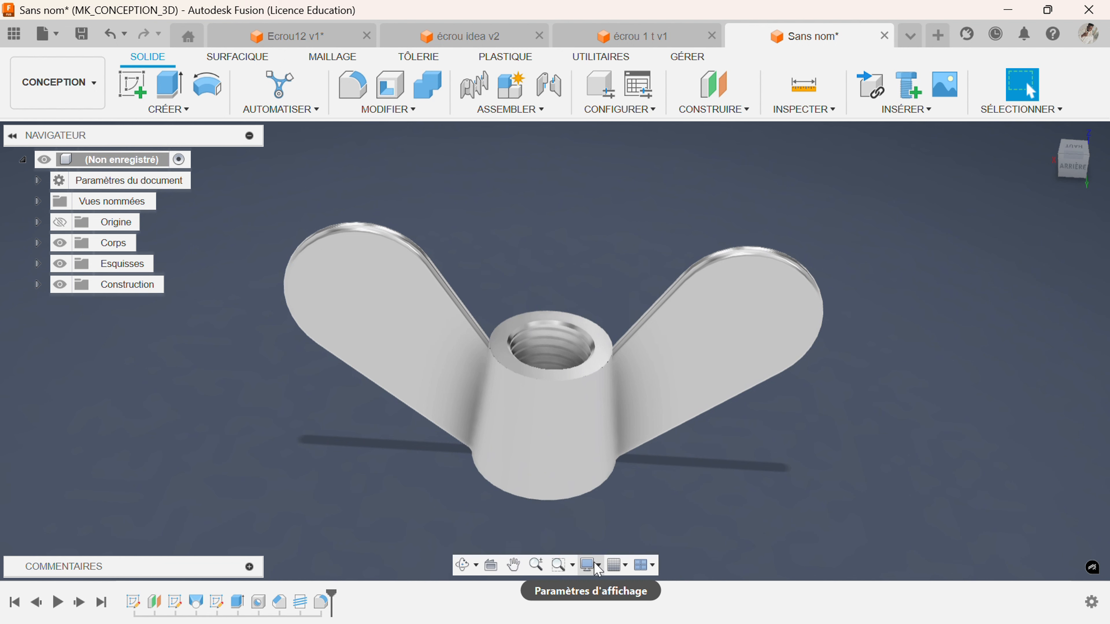
Set the display environment to Ciel sombre.
{"action": "left_click", "coordinate": [598, 568]}
{"action": "mouse_move", "coordinate": [760, 457]}
{"action": "left_click", "coordinate": [811, 456]}
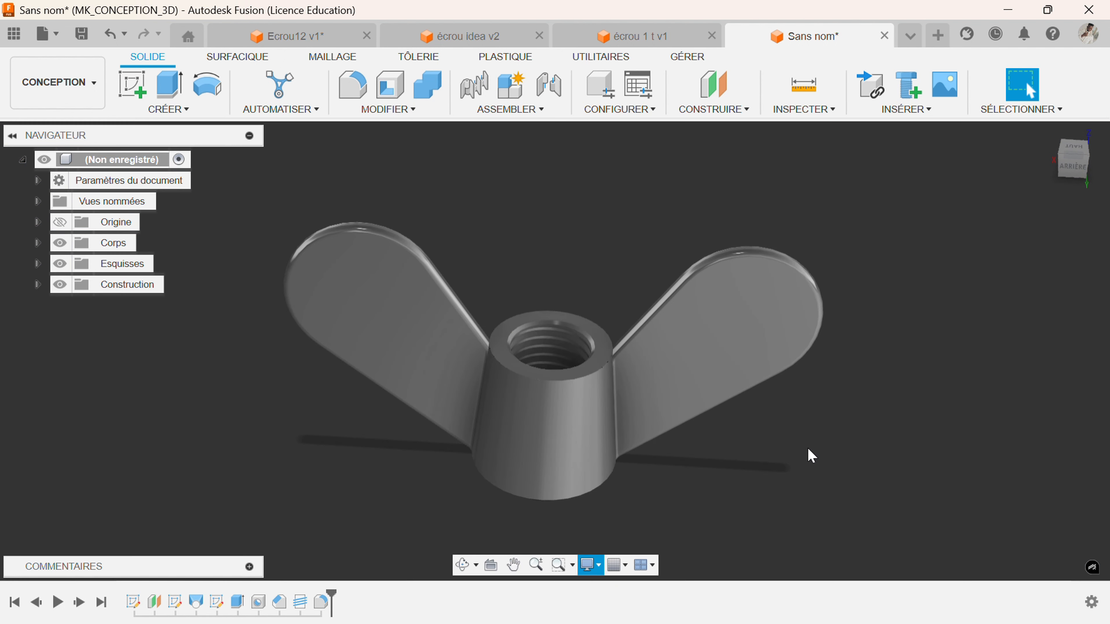
Replace the dark display environment with a plain white one.
{"action": "left_click", "coordinate": [595, 566]}
{"action": "left_click", "coordinate": [813, 492]}
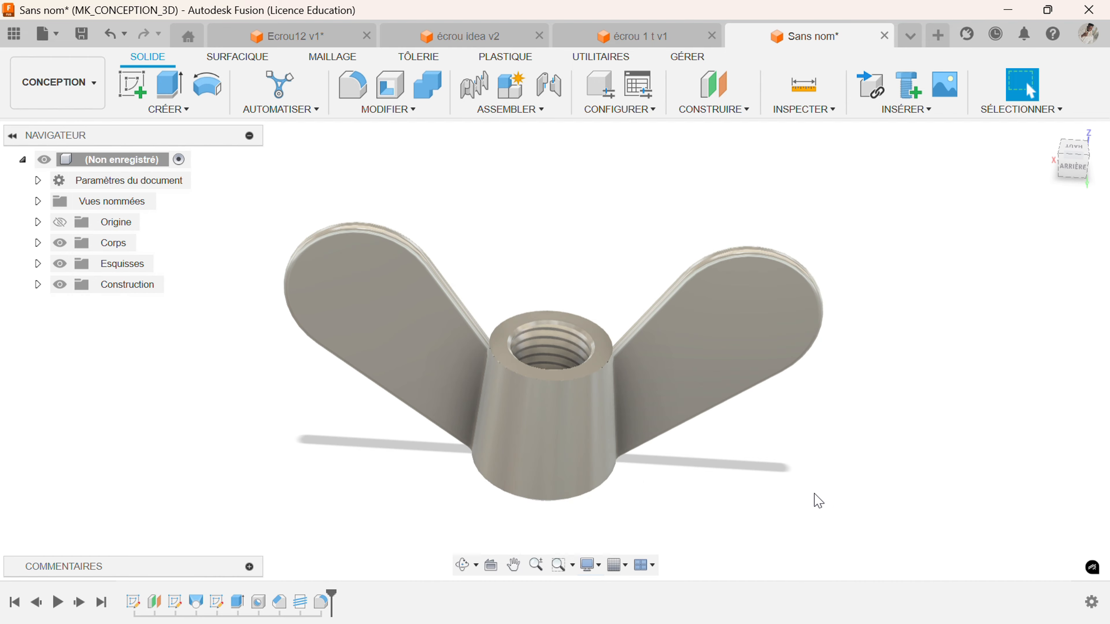
Switch to the Render workspace and open the scene settings.
{"action": "left_click", "coordinate": [58, 84]}
{"action": "left_click", "coordinate": [36, 193]}
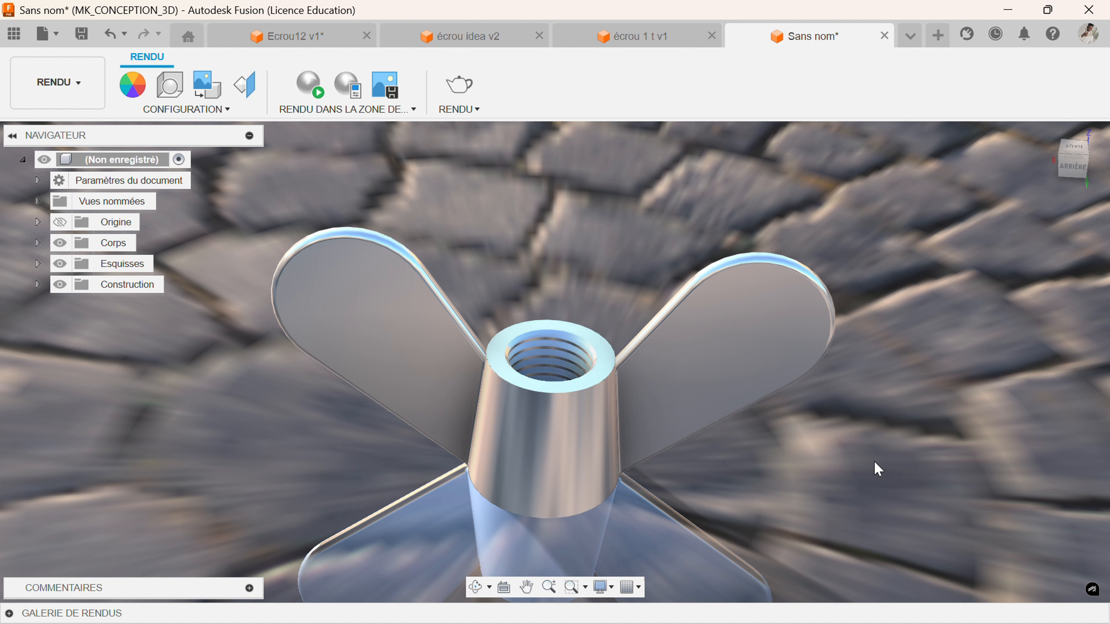
{"action": "left_click", "coordinate": [178, 93]}
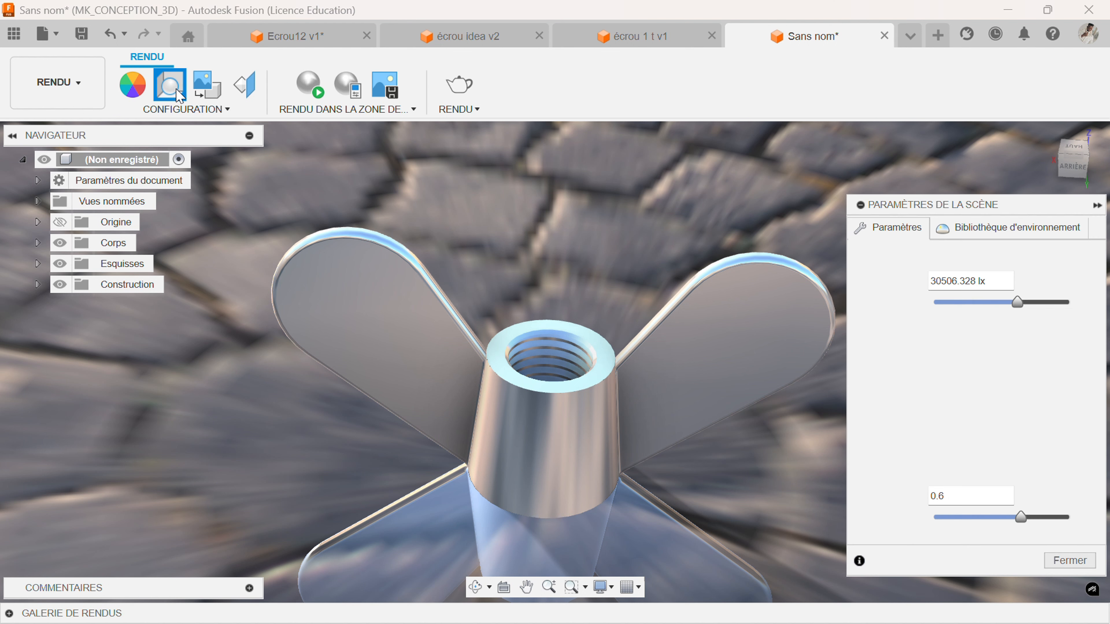
Try the Lit de lac asséché environment from the library, and return the scene to the Place environment.
{"action": "left_click", "coordinate": [977, 229]}
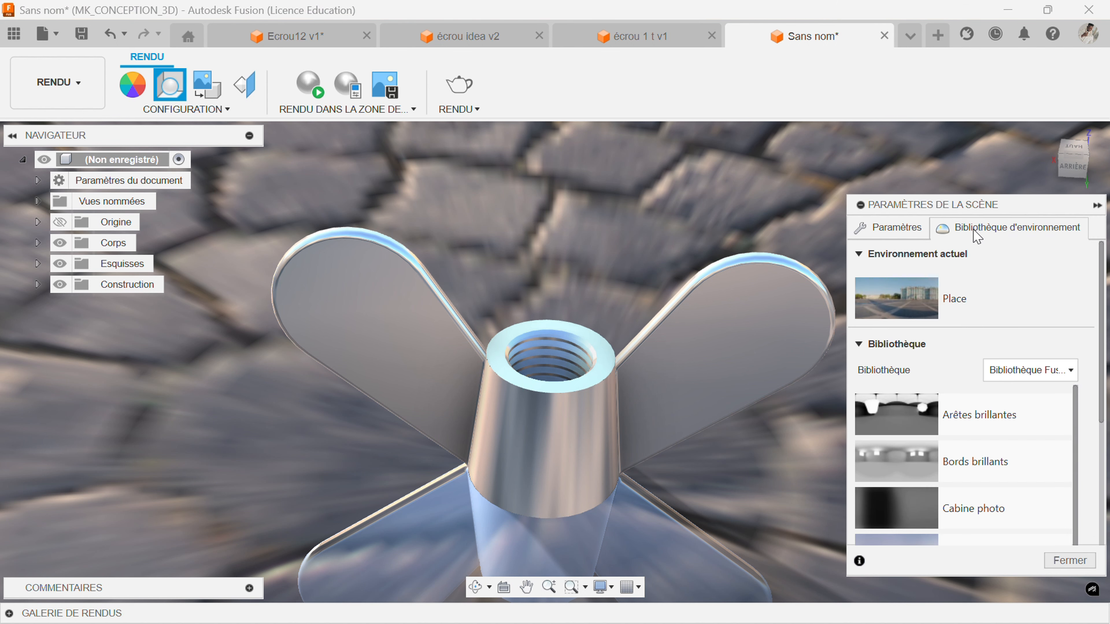
{"action": "scroll", "coordinate": [959, 384], "scroll_direction": "down", "scroll_amount": 10}
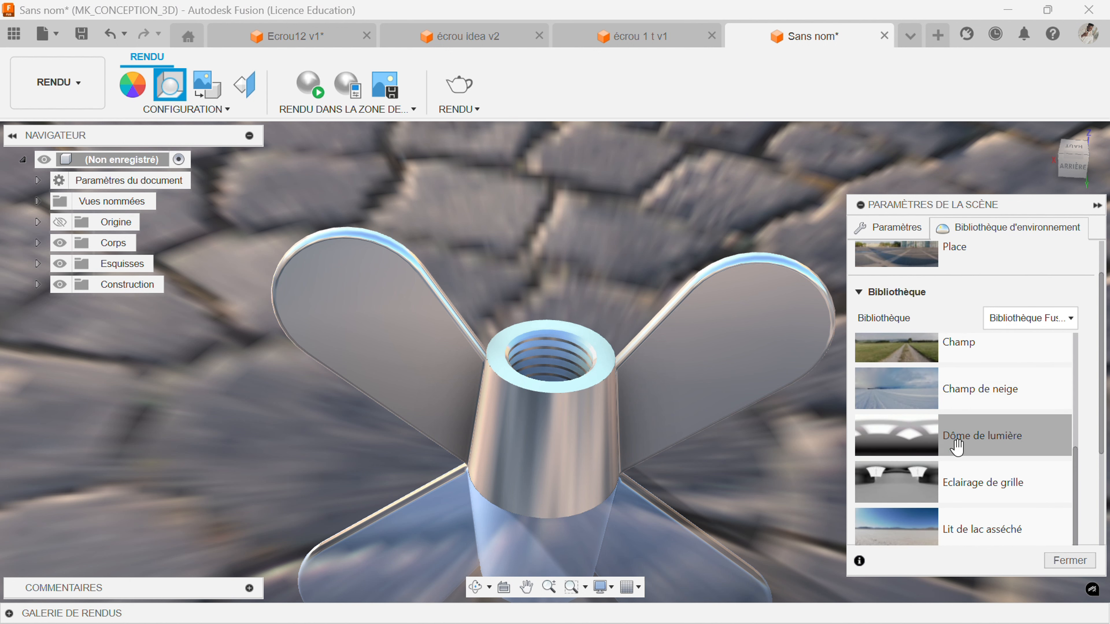
{"action": "scroll", "coordinate": [892, 508], "scroll_direction": "up", "scroll_amount": 2}
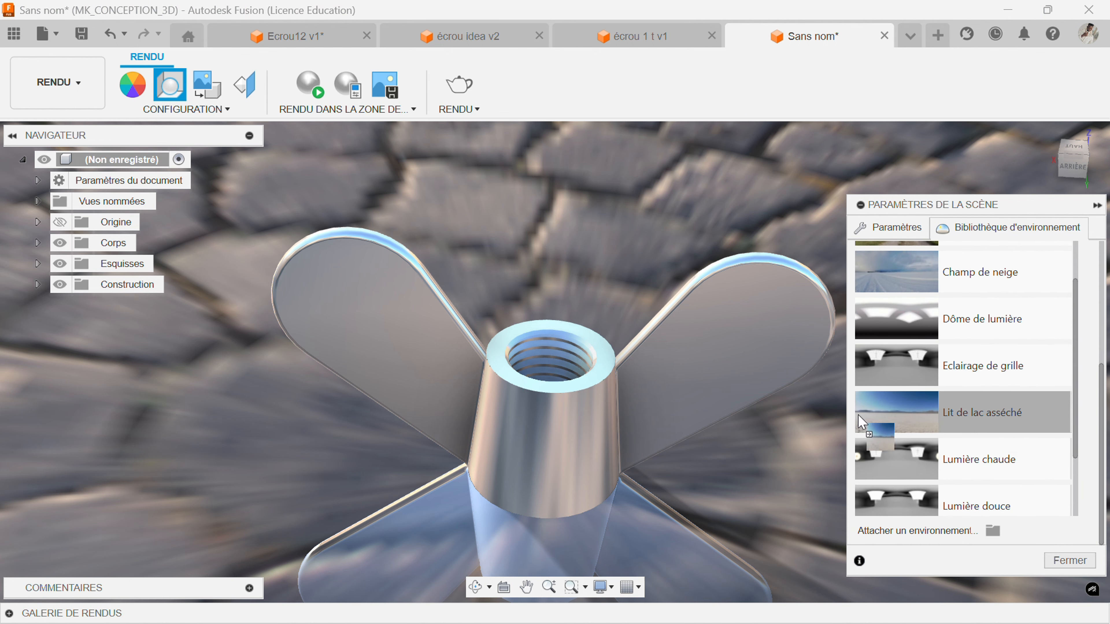
{"action": "left_click_drag", "start_coordinate": [859, 422], "coordinate": [757, 413]}
{"action": "scroll", "coordinate": [902, 481], "scroll_direction": "down", "scroll_amount": 2}
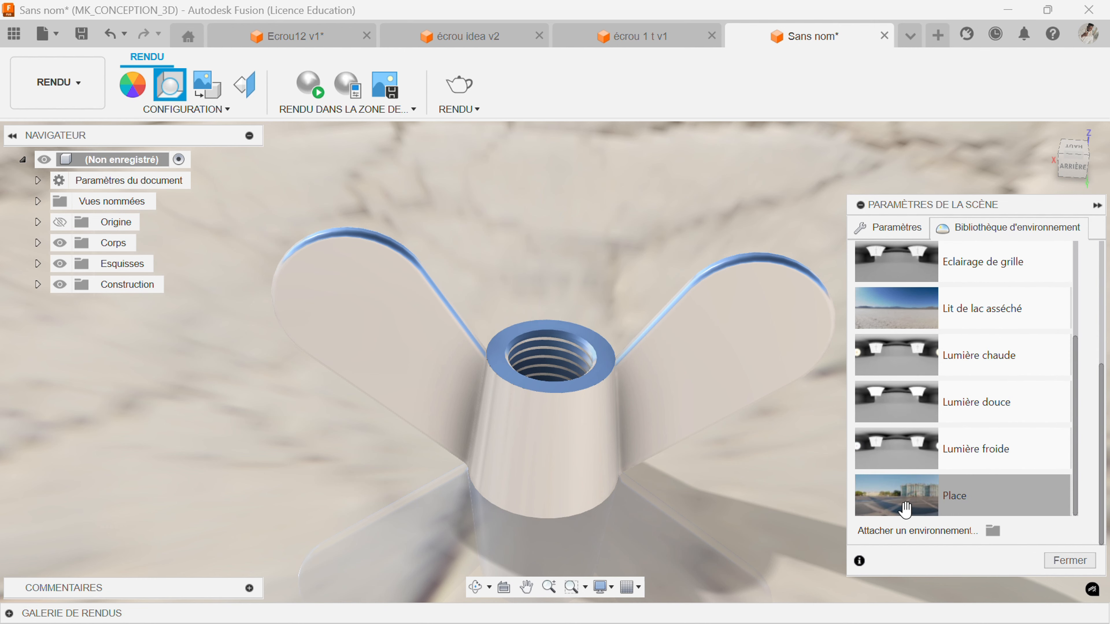
{"action": "left_click_drag", "start_coordinate": [898, 497], "coordinate": [751, 504]}
Turn the scene's ground plane off and back on to compare its effect.
{"action": "left_click", "coordinate": [895, 228]}
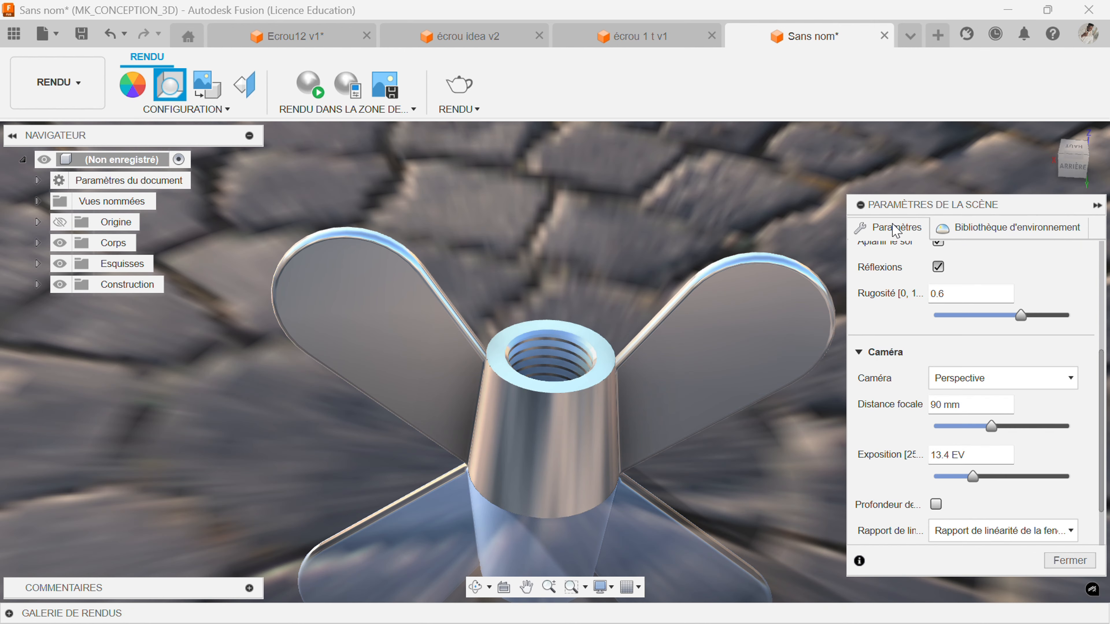
{"action": "scroll", "coordinate": [893, 408], "scroll_direction": "up", "scroll_amount": 3}
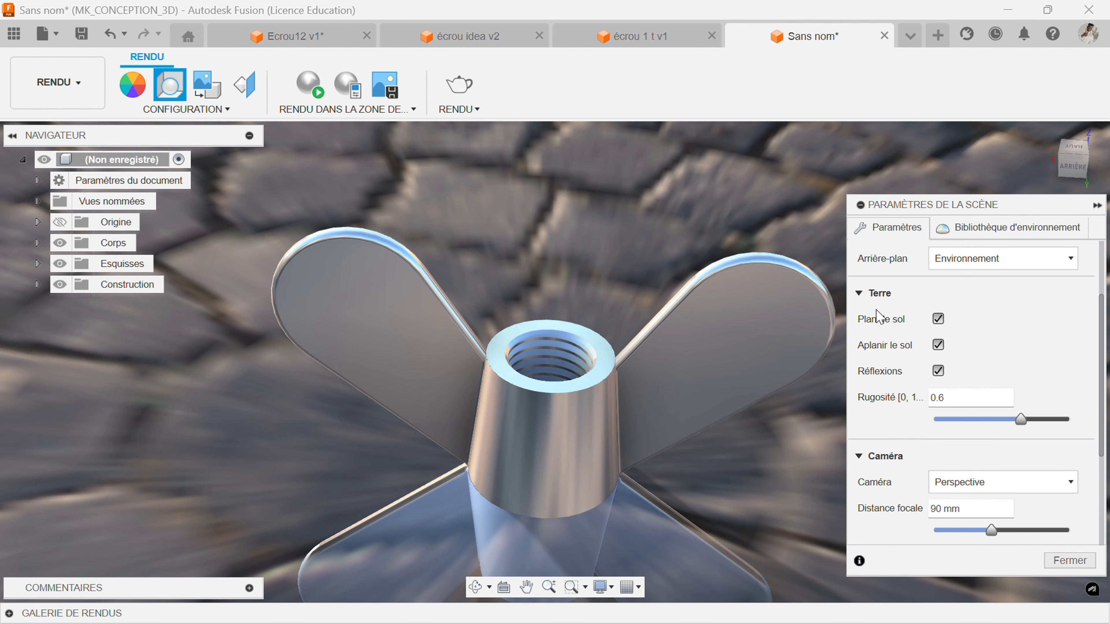
{"action": "left_click", "coordinate": [938, 320]}
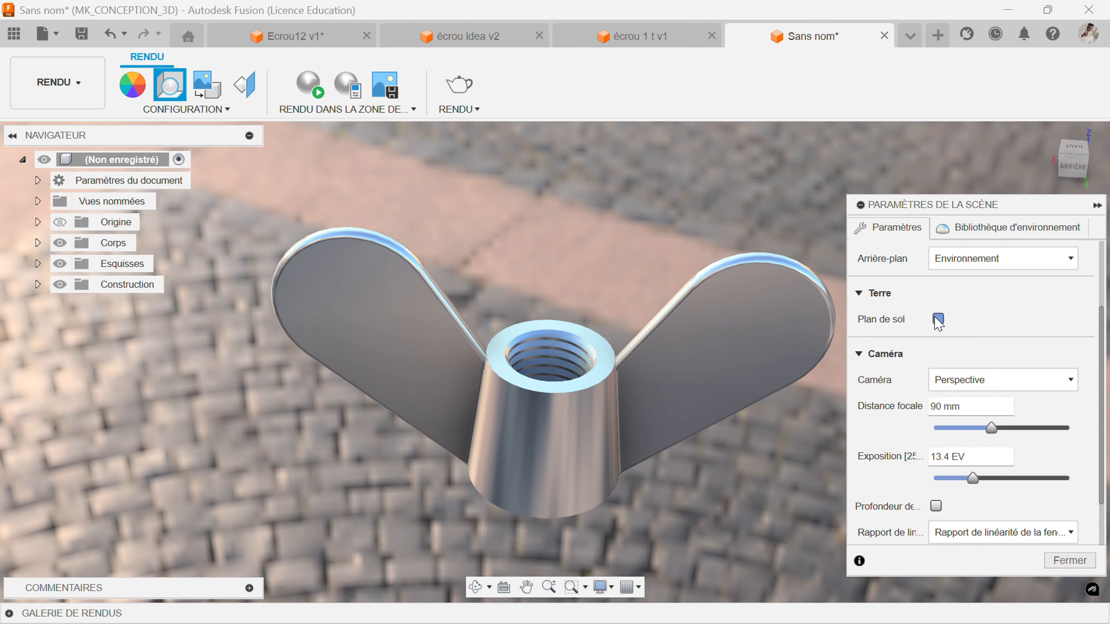
{"action": "left_click", "coordinate": [938, 320]}
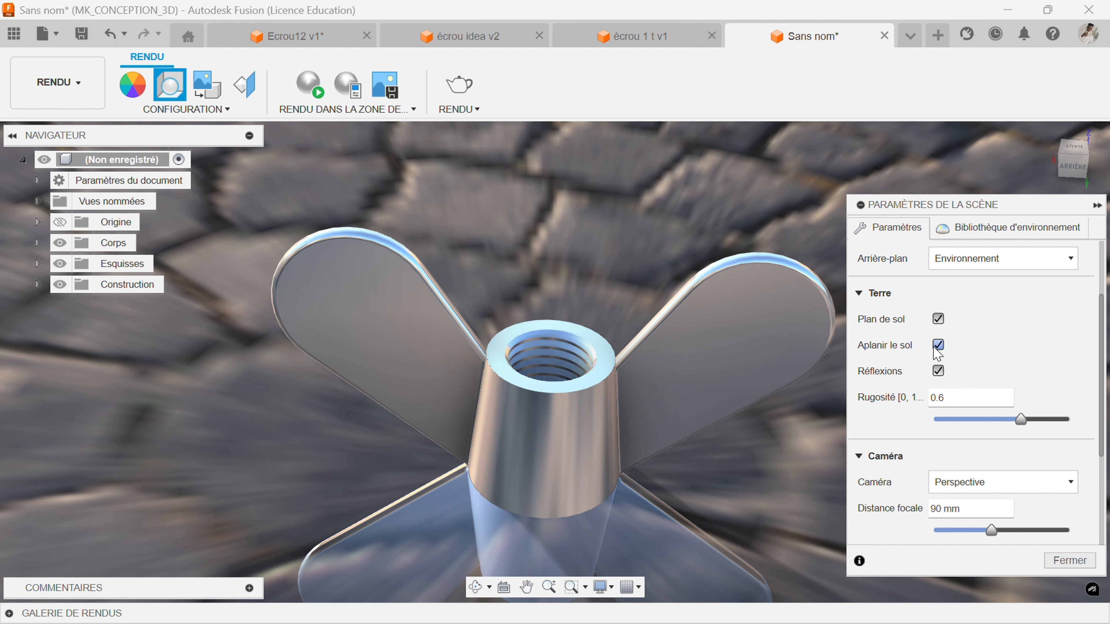
Disable ground flattening and switch the ground reflections off and on to compare the scene.
{"action": "left_click", "coordinate": [939, 346]}
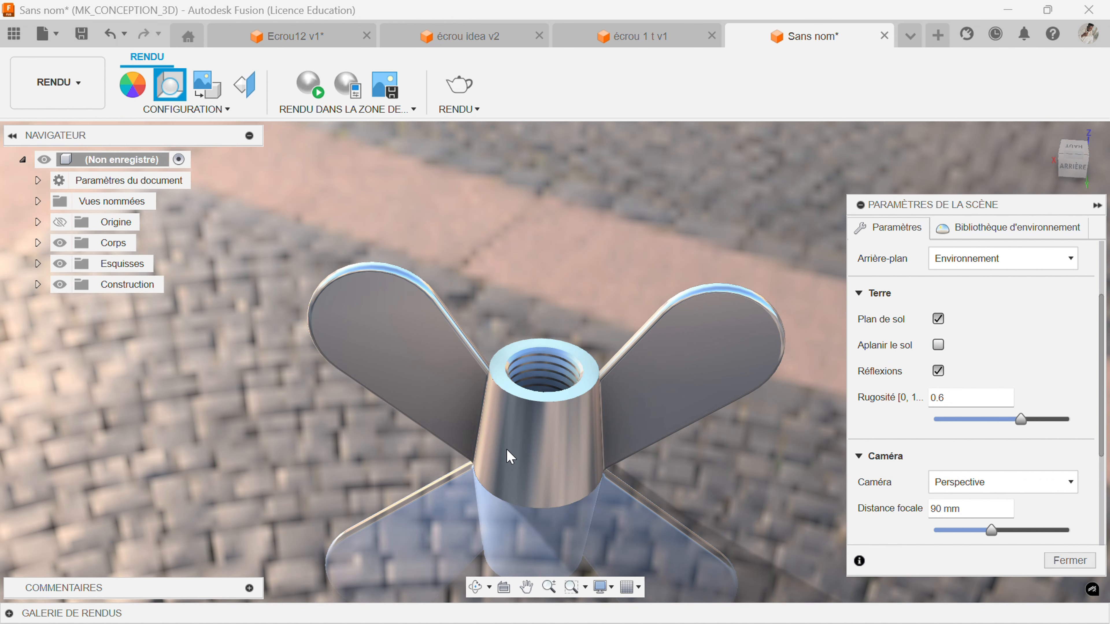
{"action": "middle_click_drag", "start_coordinate": [512, 479], "coordinate": [504, 364]}
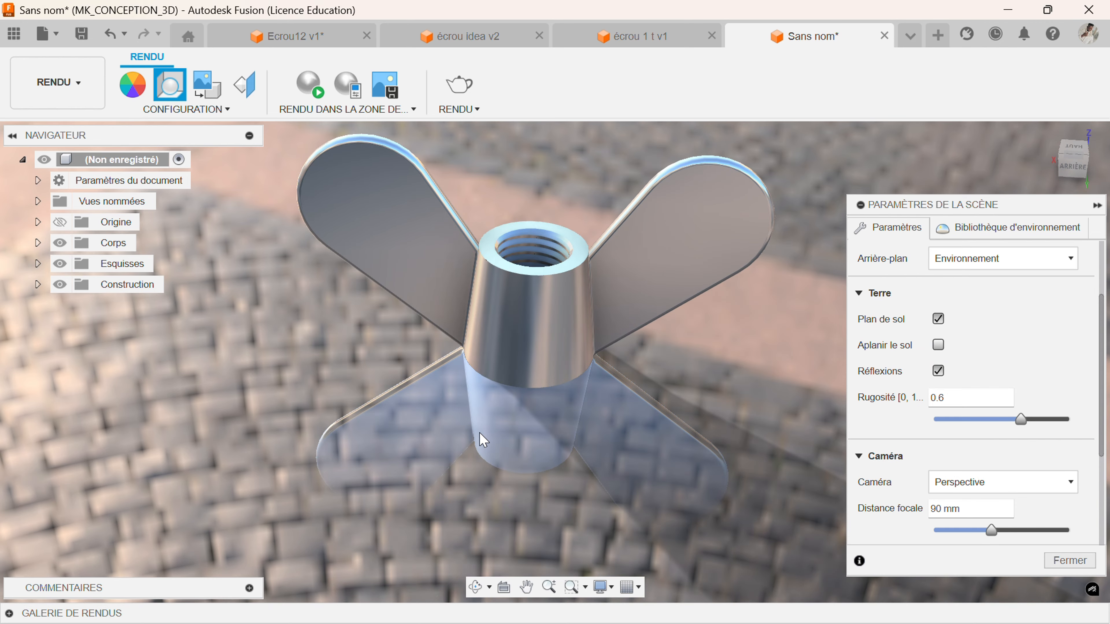
{"action": "middle_click_drag", "start_coordinate": [483, 440], "coordinate": [466, 422], "text": "shift"}
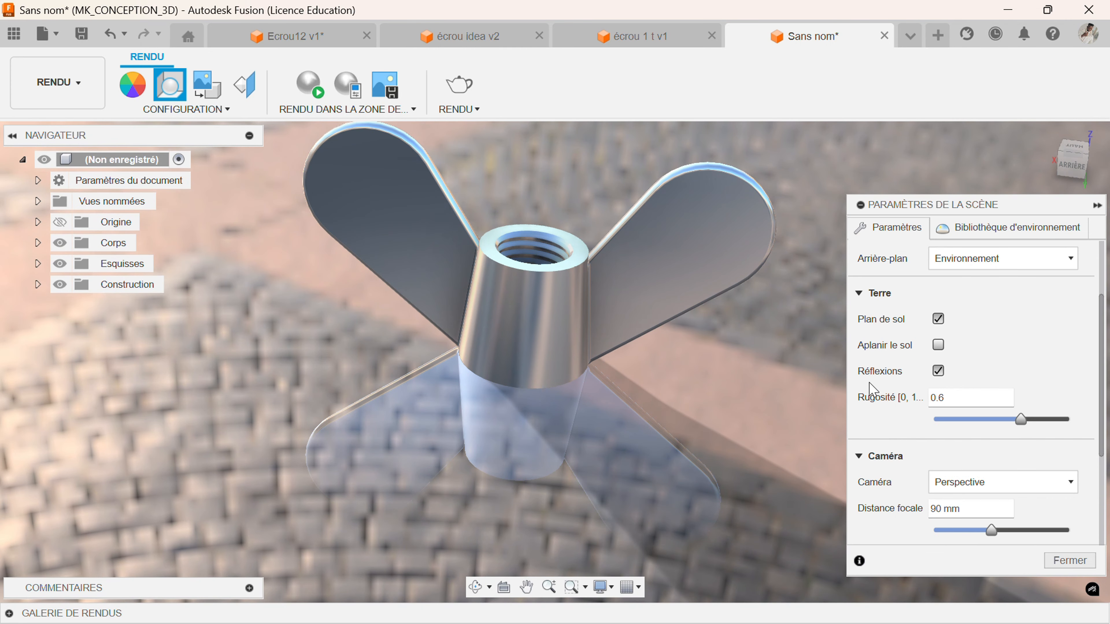
{"action": "left_click", "coordinate": [937, 371]}
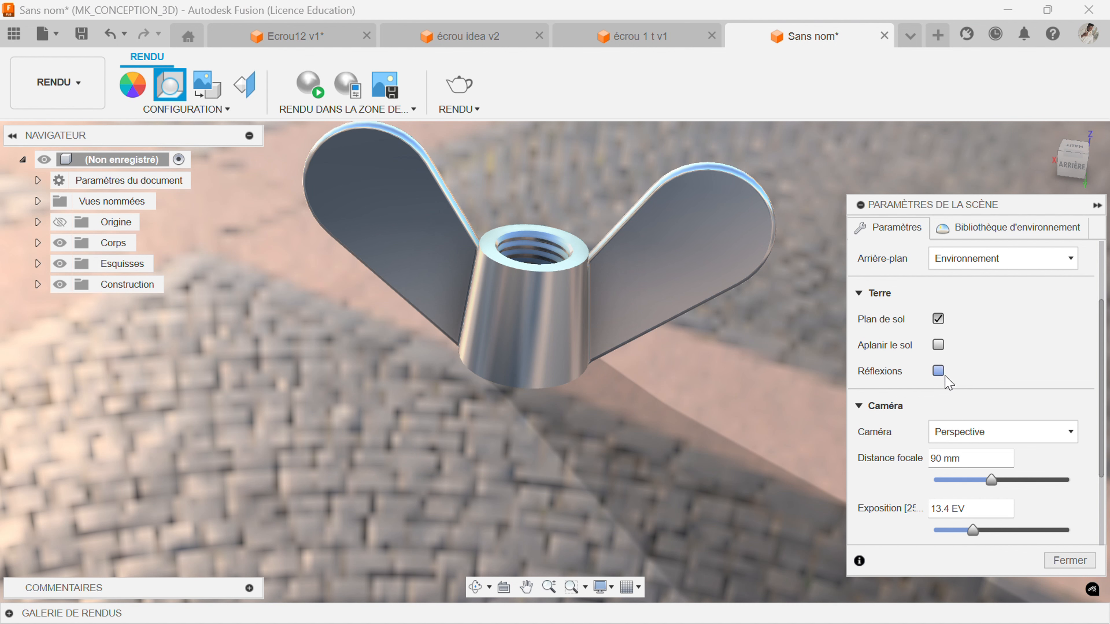
{"action": "left_click", "coordinate": [937, 371]}
Set the ground reflection roughness to 0.0 and turn ground flattening back on, closing the scene settings.
{"action": "left_click_drag", "start_coordinate": [1023, 425], "coordinate": [853, 428]}
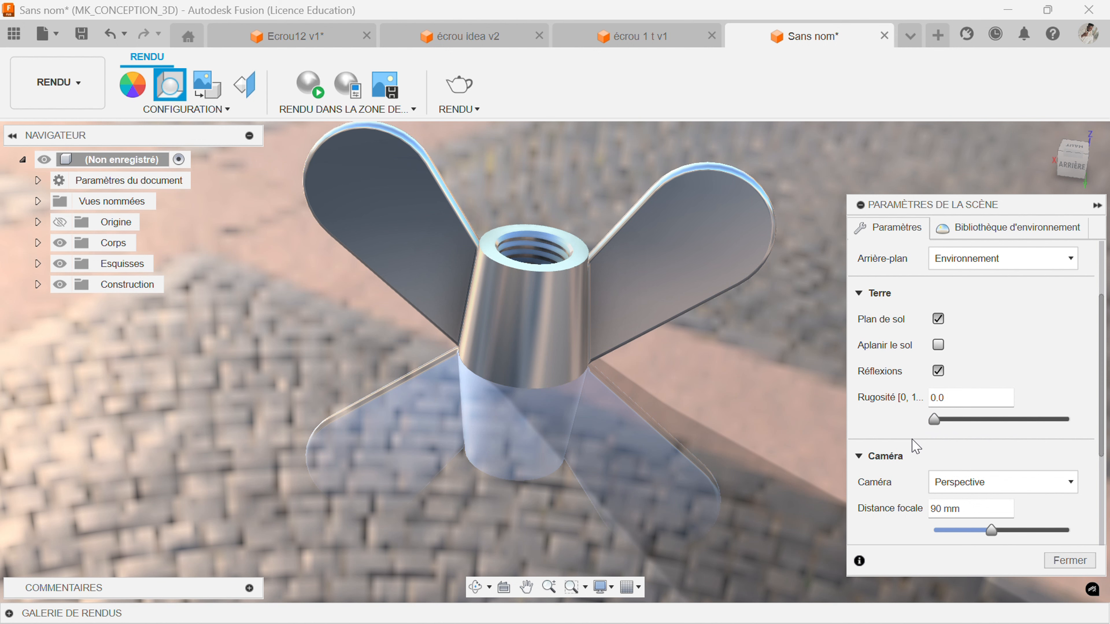
{"action": "left_click", "coordinate": [937, 345]}
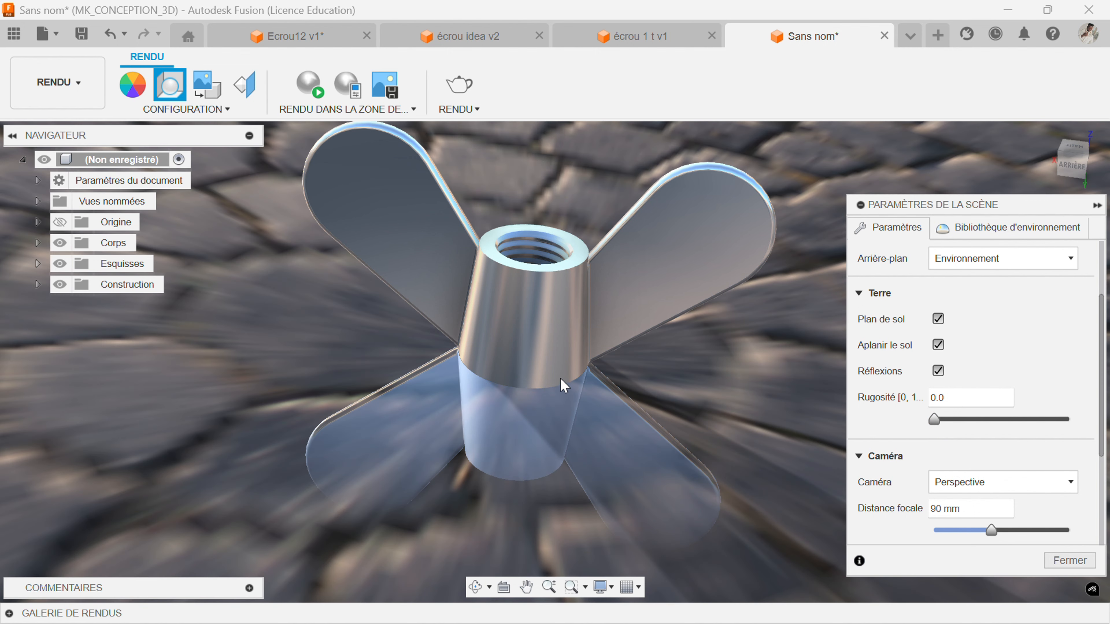
{"action": "middle_click_drag", "start_coordinate": [561, 380], "coordinate": [542, 465]}
{"action": "scroll", "coordinate": [523, 427], "scroll_direction": "up", "scroll_amount": 4}
{"action": "middle_click_drag", "start_coordinate": [523, 426], "coordinate": [523, 470]}
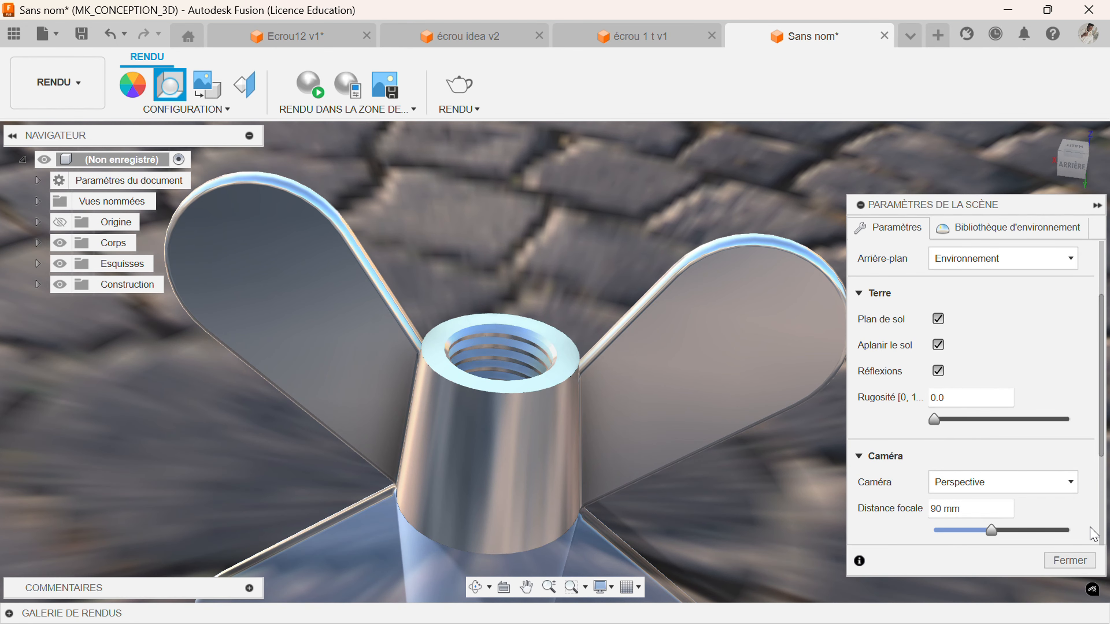
{"action": "left_click", "coordinate": [1073, 556]}
{"action": "middle_click_drag", "start_coordinate": [767, 465], "coordinate": [901, 456]}
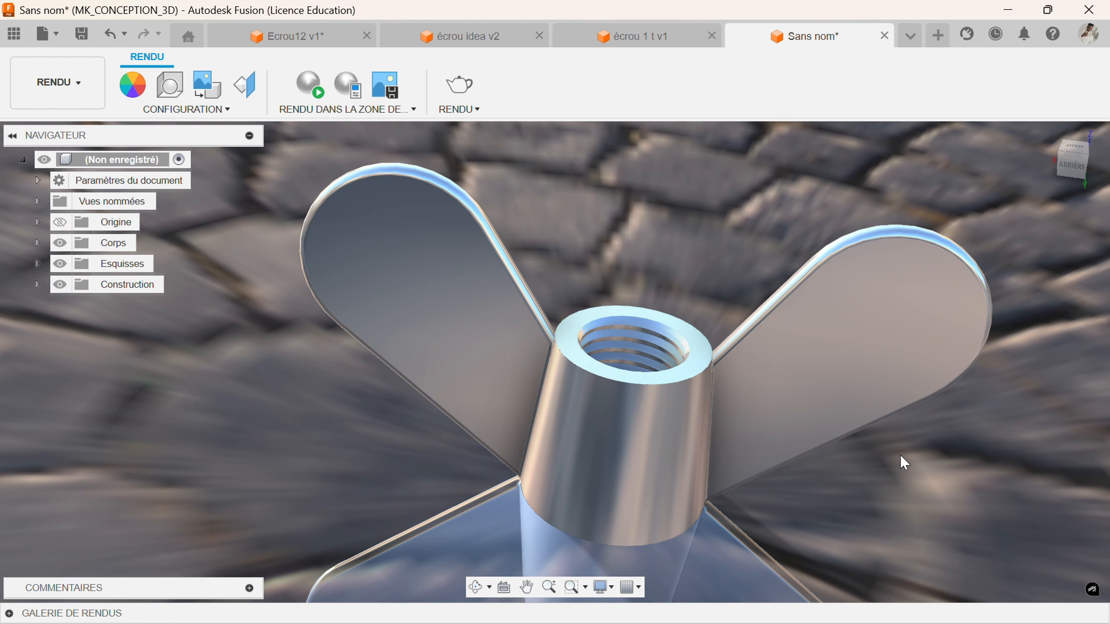
Try the Aluminium - Anodisé brillant (gris) appearance on the wing nut body.
{"action": "left_click", "coordinate": [136, 89]}
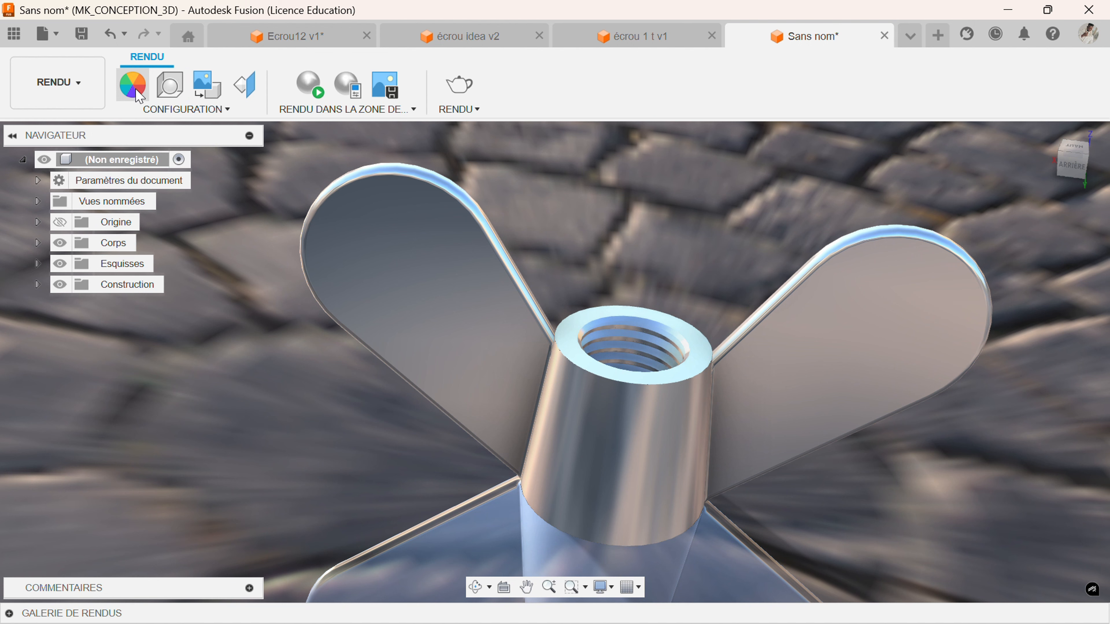
{"action": "scroll", "coordinate": [905, 461], "scroll_direction": "up", "scroll_amount": 5}
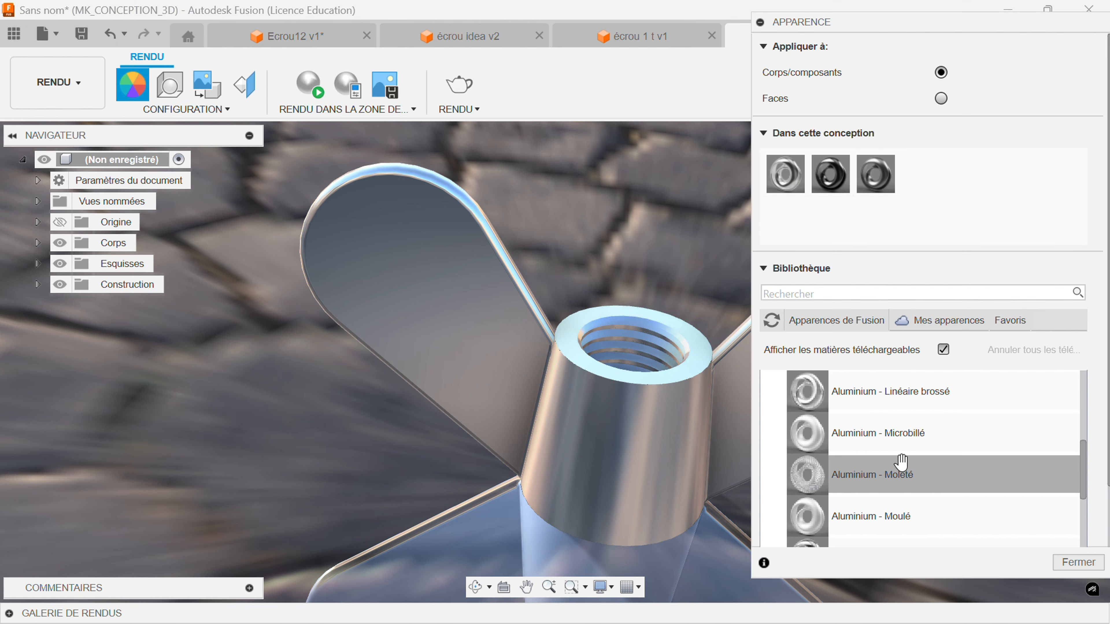
{"action": "scroll", "coordinate": [900, 461], "scroll_direction": "up", "scroll_amount": 3}
{"action": "left_click_drag", "start_coordinate": [807, 485], "coordinate": [649, 426]}
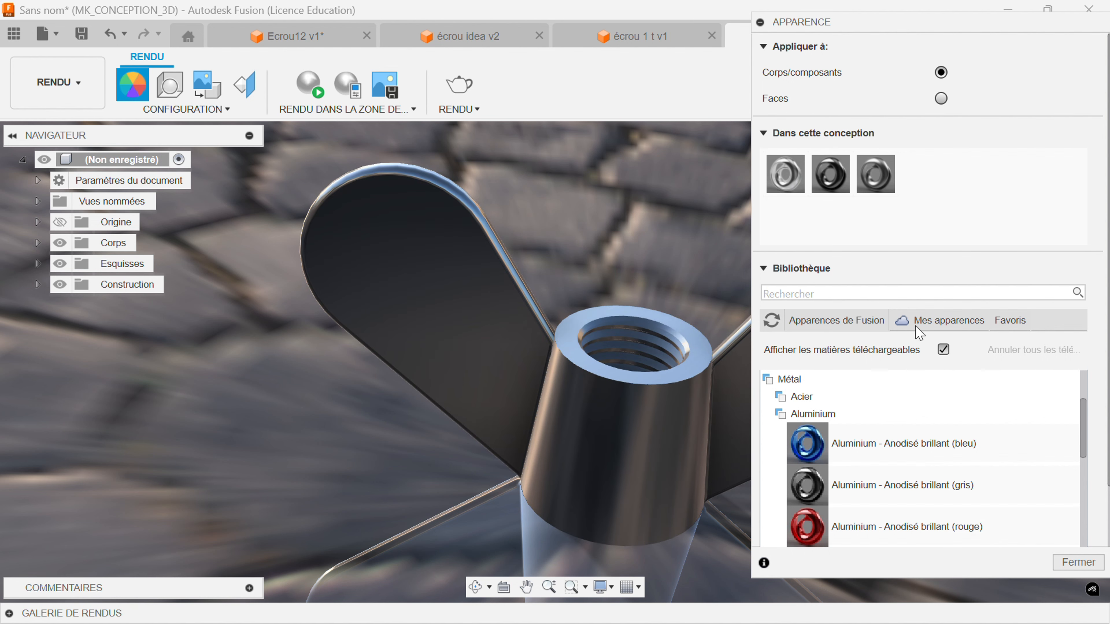
Apply a silver appearance from the Argent metals to the wing nut body.
{"action": "left_click", "coordinate": [833, 414]}
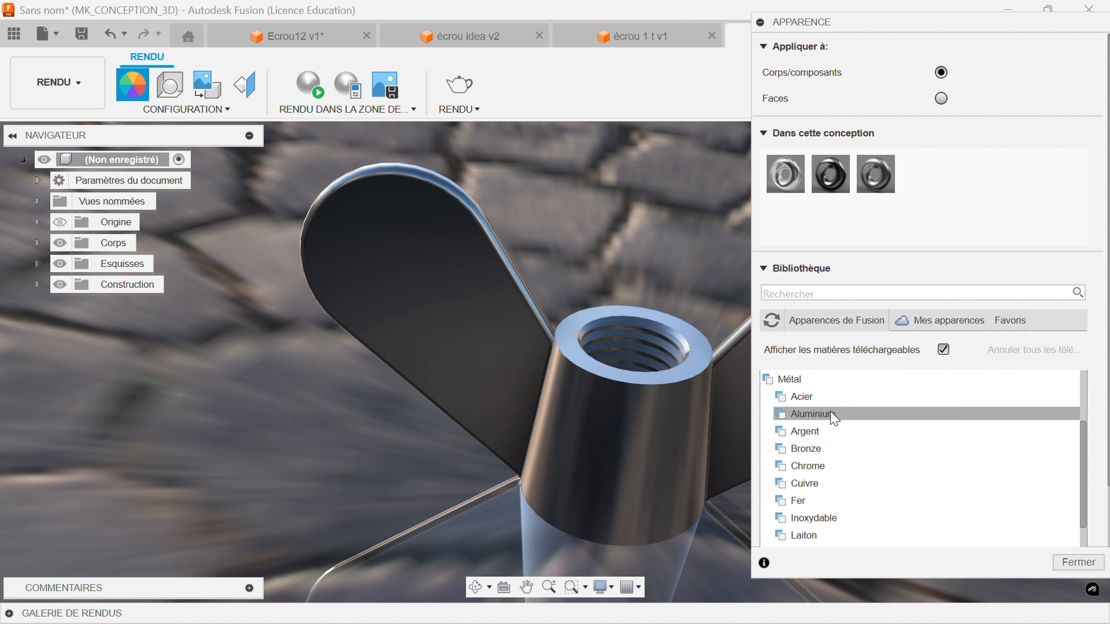
{"action": "left_click", "coordinate": [813, 431]}
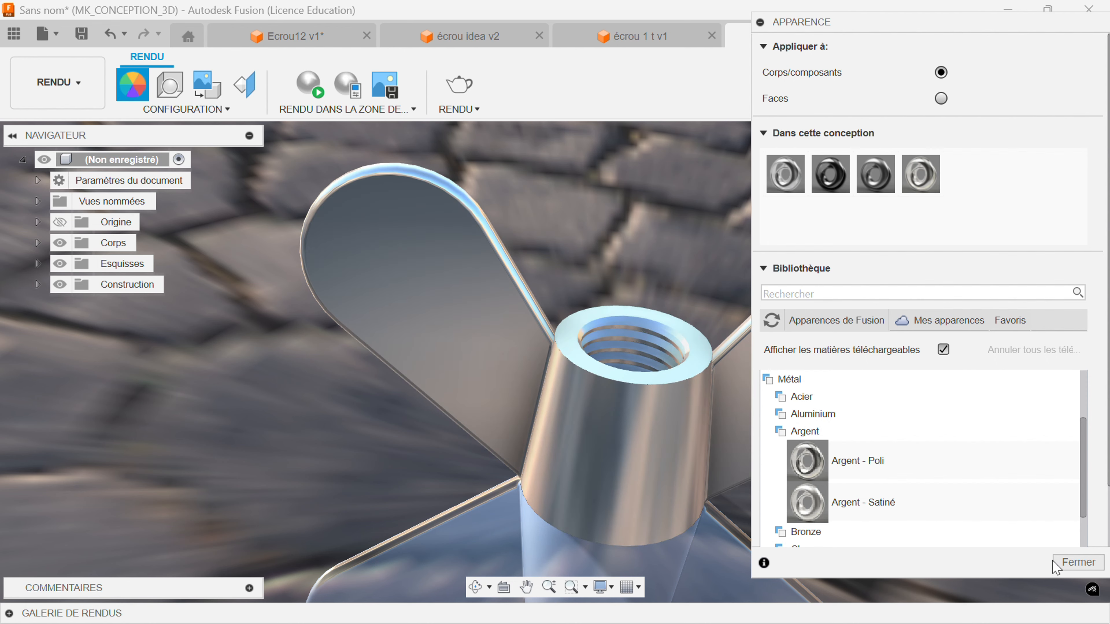
{"action": "left_click", "coordinate": [1077, 562]}
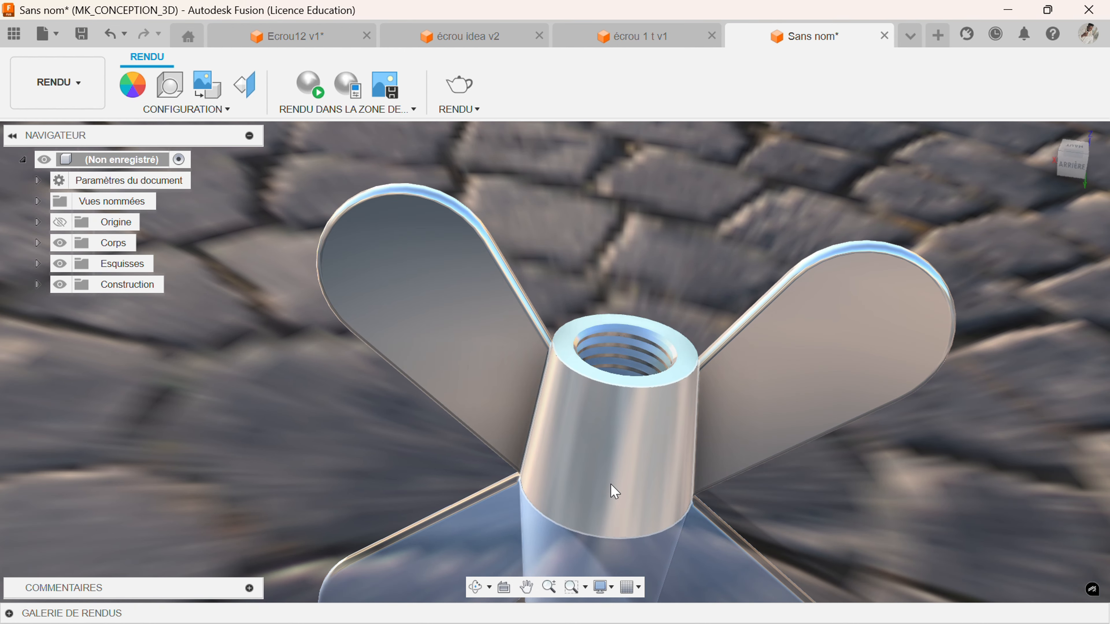
Frame the wing nut from the back and capture an image at 1920 x 1080 (16:9) with anti-aliasing and an opaque background.
{"action": "middle_click_drag", "start_coordinate": [657, 483], "coordinate": [711, 446], "text": "shift"}
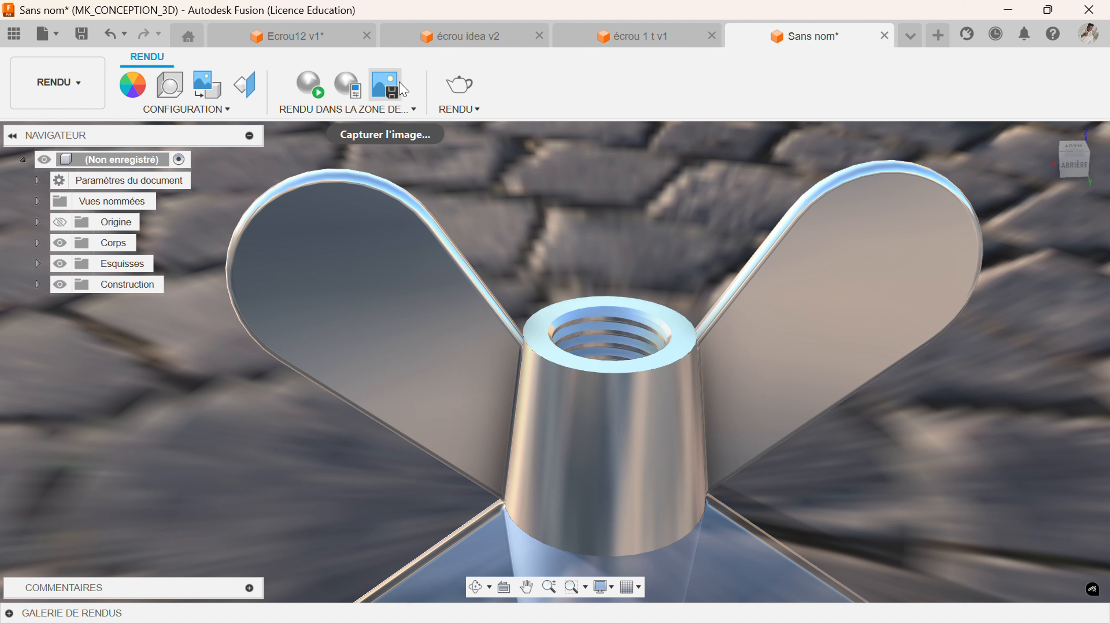
{"action": "left_click", "coordinate": [392, 89]}
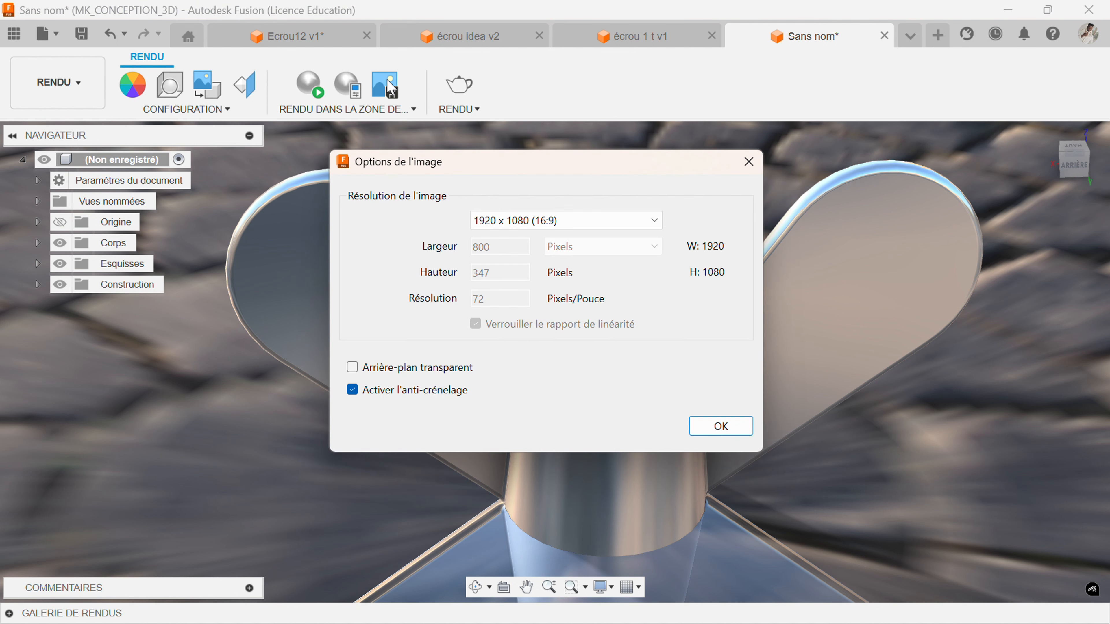
{"action": "left_click", "coordinate": [498, 220]}
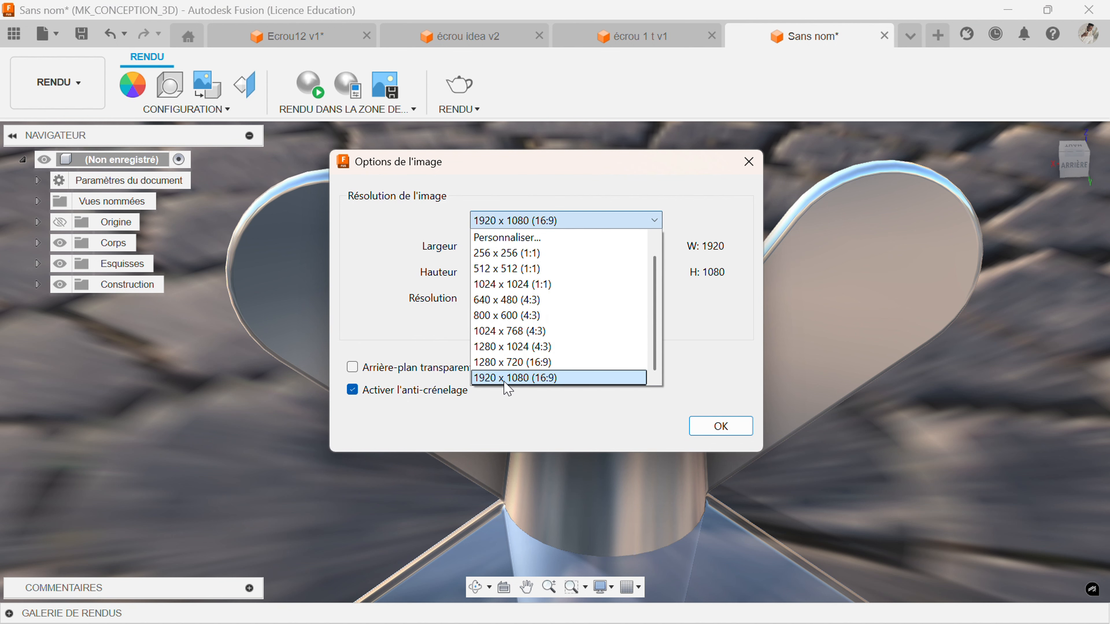
{"action": "left_click", "coordinate": [506, 379]}
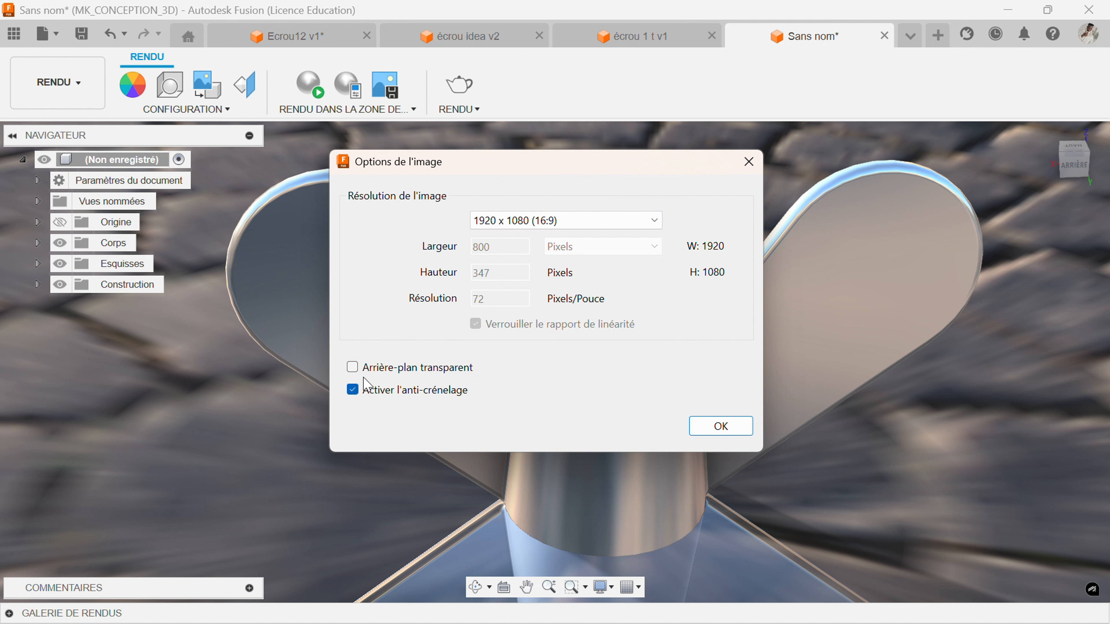
{"action": "left_click", "coordinate": [355, 370]}
{"action": "left_click", "coordinate": [356, 368]}
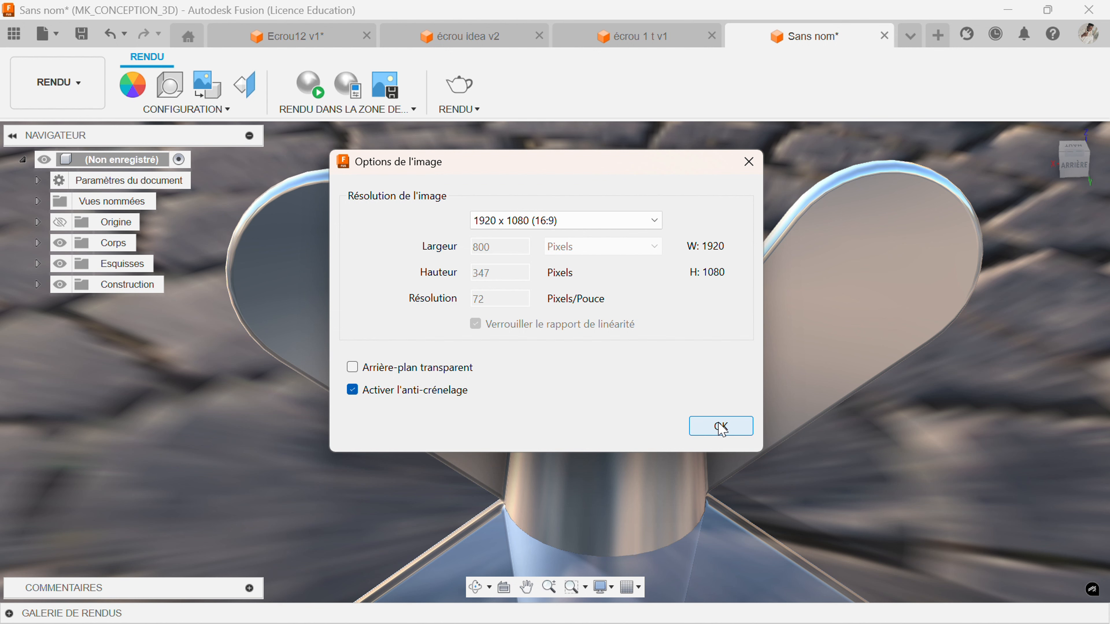
{"action": "left_click", "coordinate": [720, 427]}
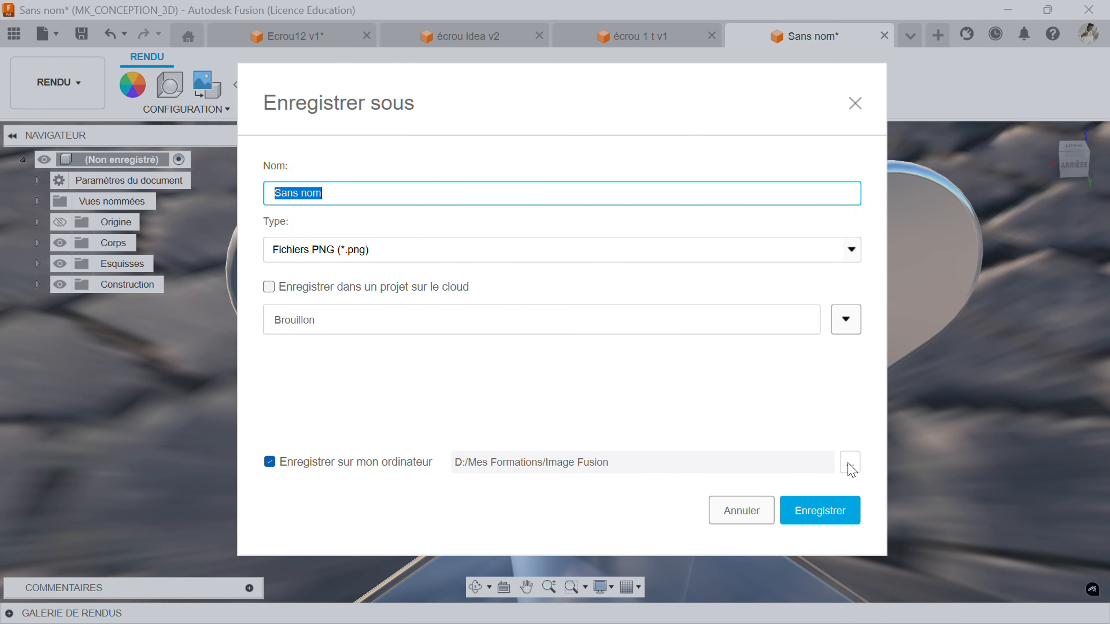
Save the captured image as a PNG named Ecrou in D:/Mes Formations/Image Fusion.
{"action": "type", "text": "Ecrou"}
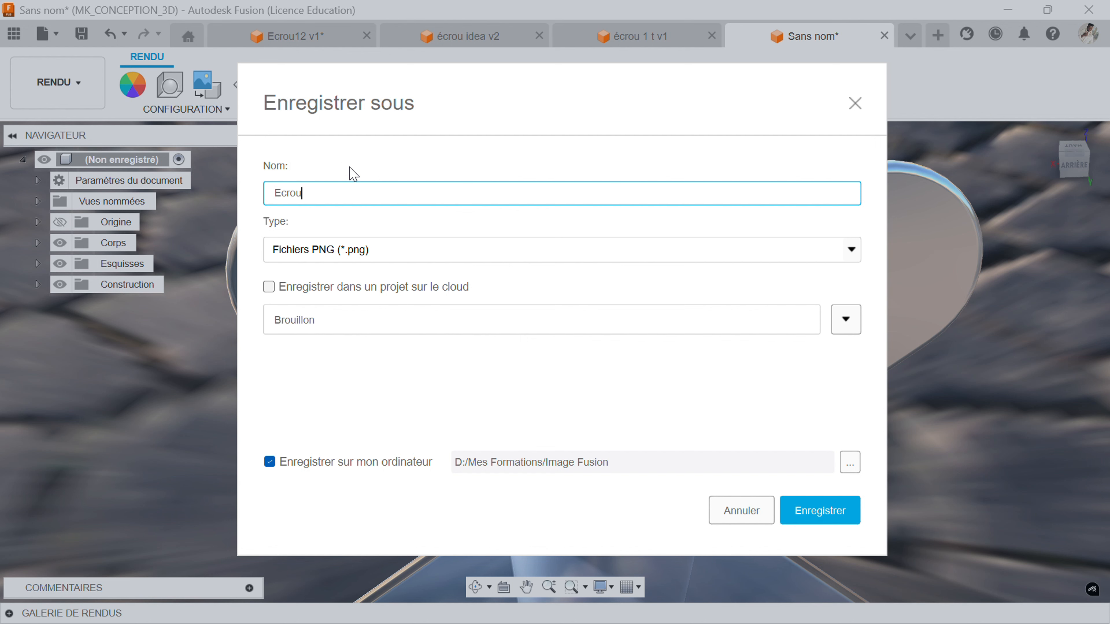
{"action": "key", "text": "Return"}
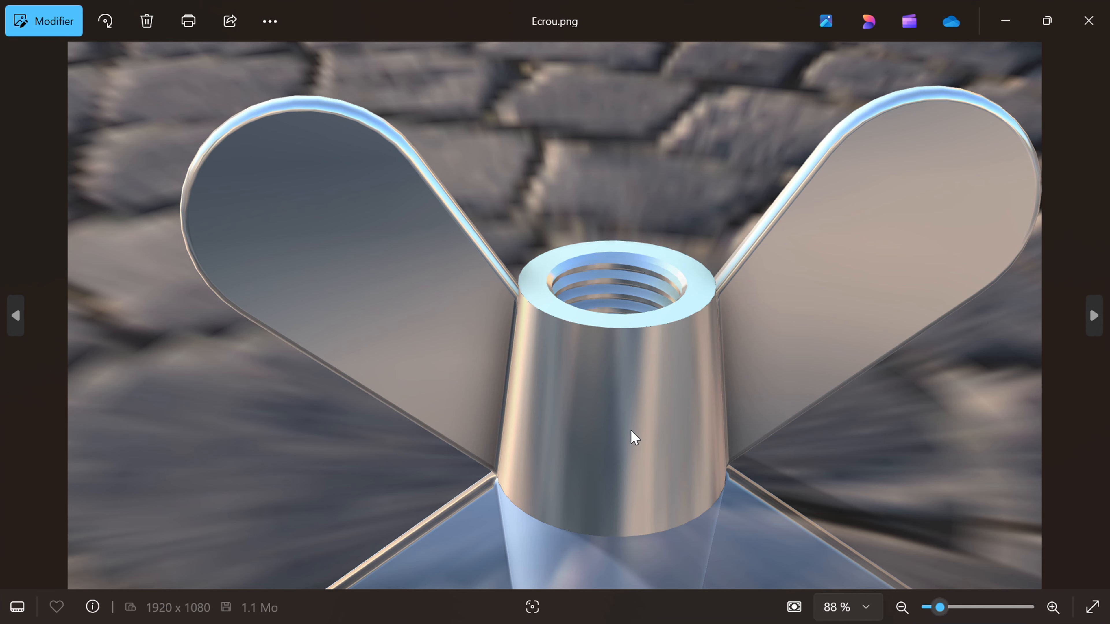
Inspect the hub and edge quality of Ecrou.png at high magnification in the image viewer.
{"action": "scroll", "coordinate": [764, 427], "scroll_direction": "up", "scroll_amount": 10}
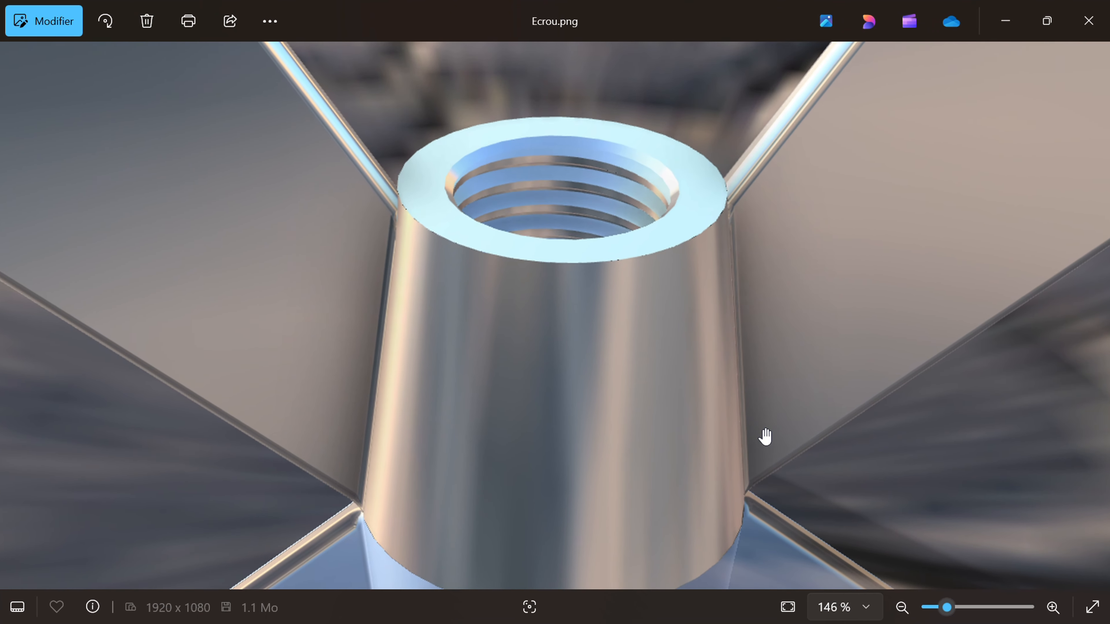
{"action": "scroll", "coordinate": [661, 459], "scroll_direction": "up", "scroll_amount": 10}
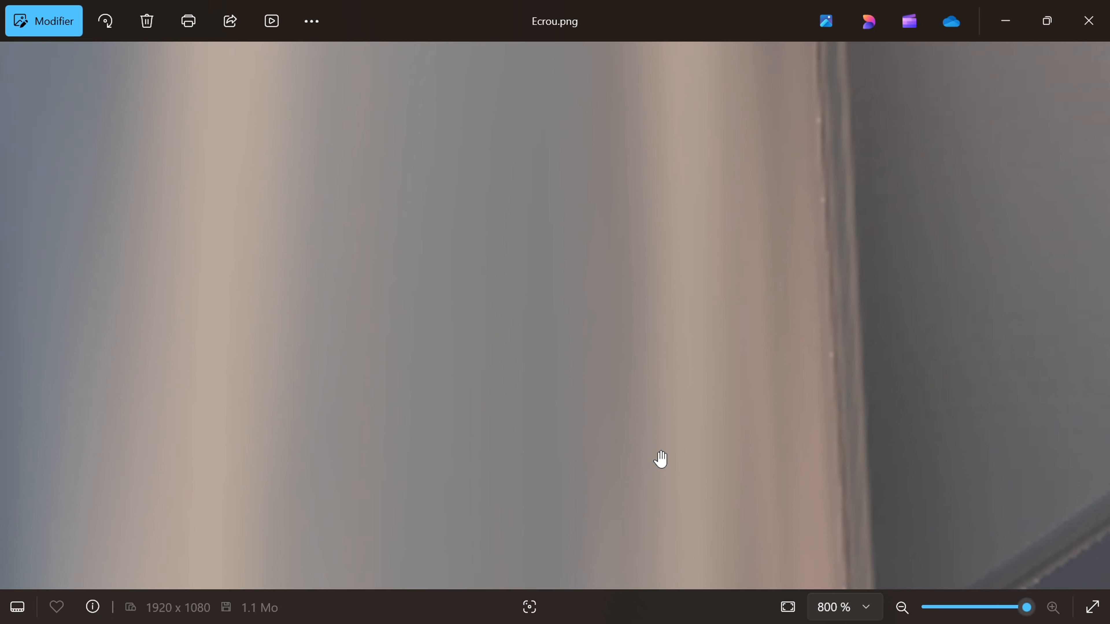
{"action": "scroll", "coordinate": [661, 459], "scroll_direction": "down", "scroll_amount": 8}
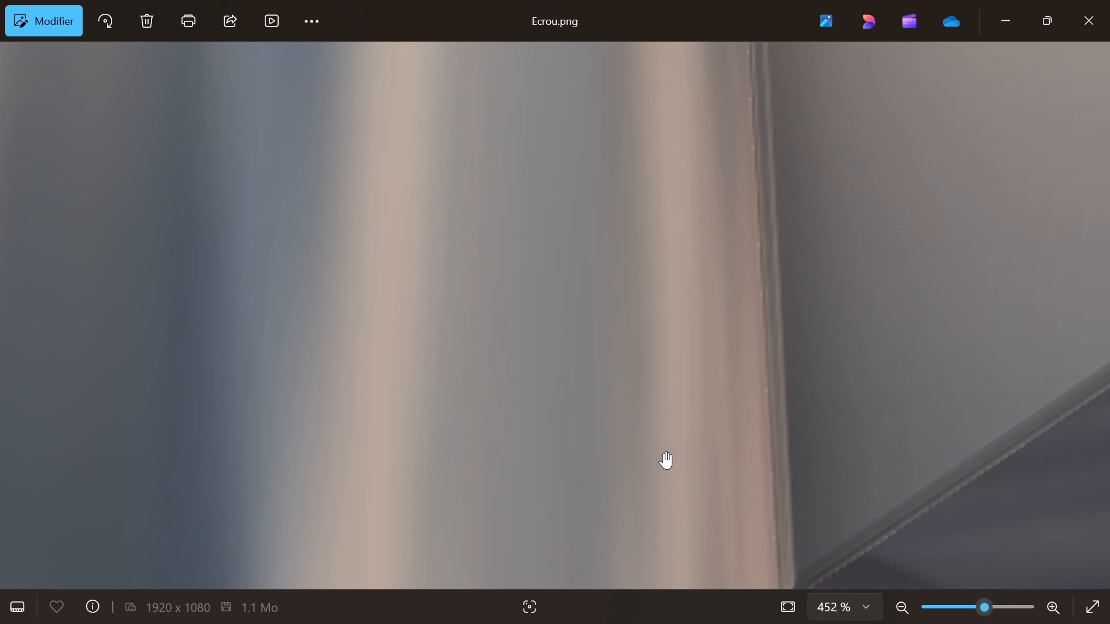
{"action": "scroll", "coordinate": [399, 334], "scroll_direction": "up", "scroll_amount": 5}
{"action": "scroll", "coordinate": [399, 334], "scroll_direction": "down", "scroll_amount": 12}
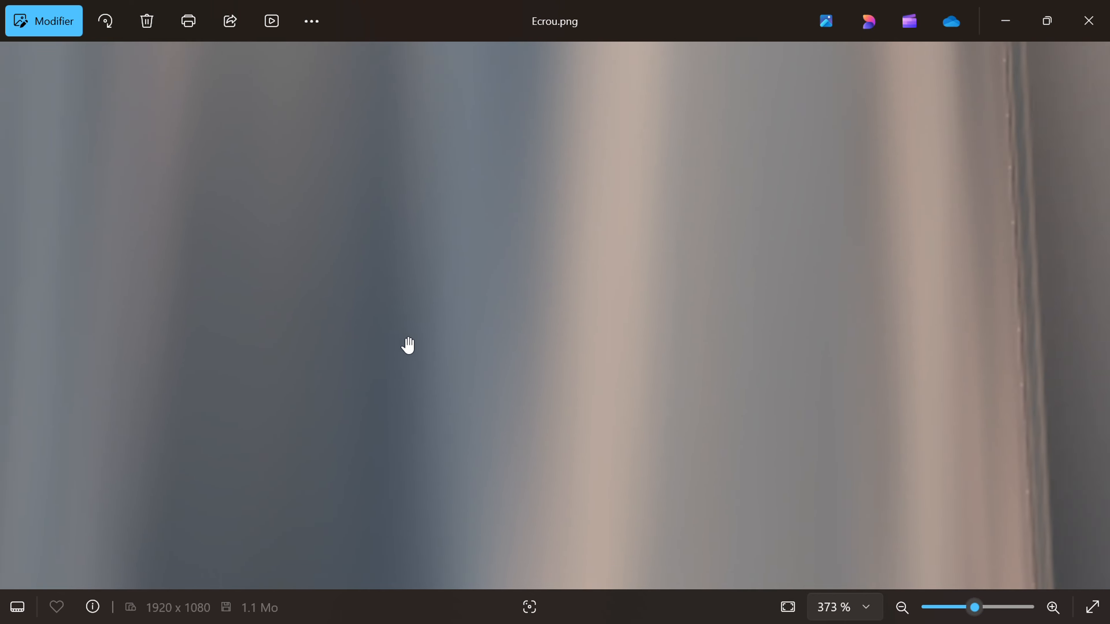